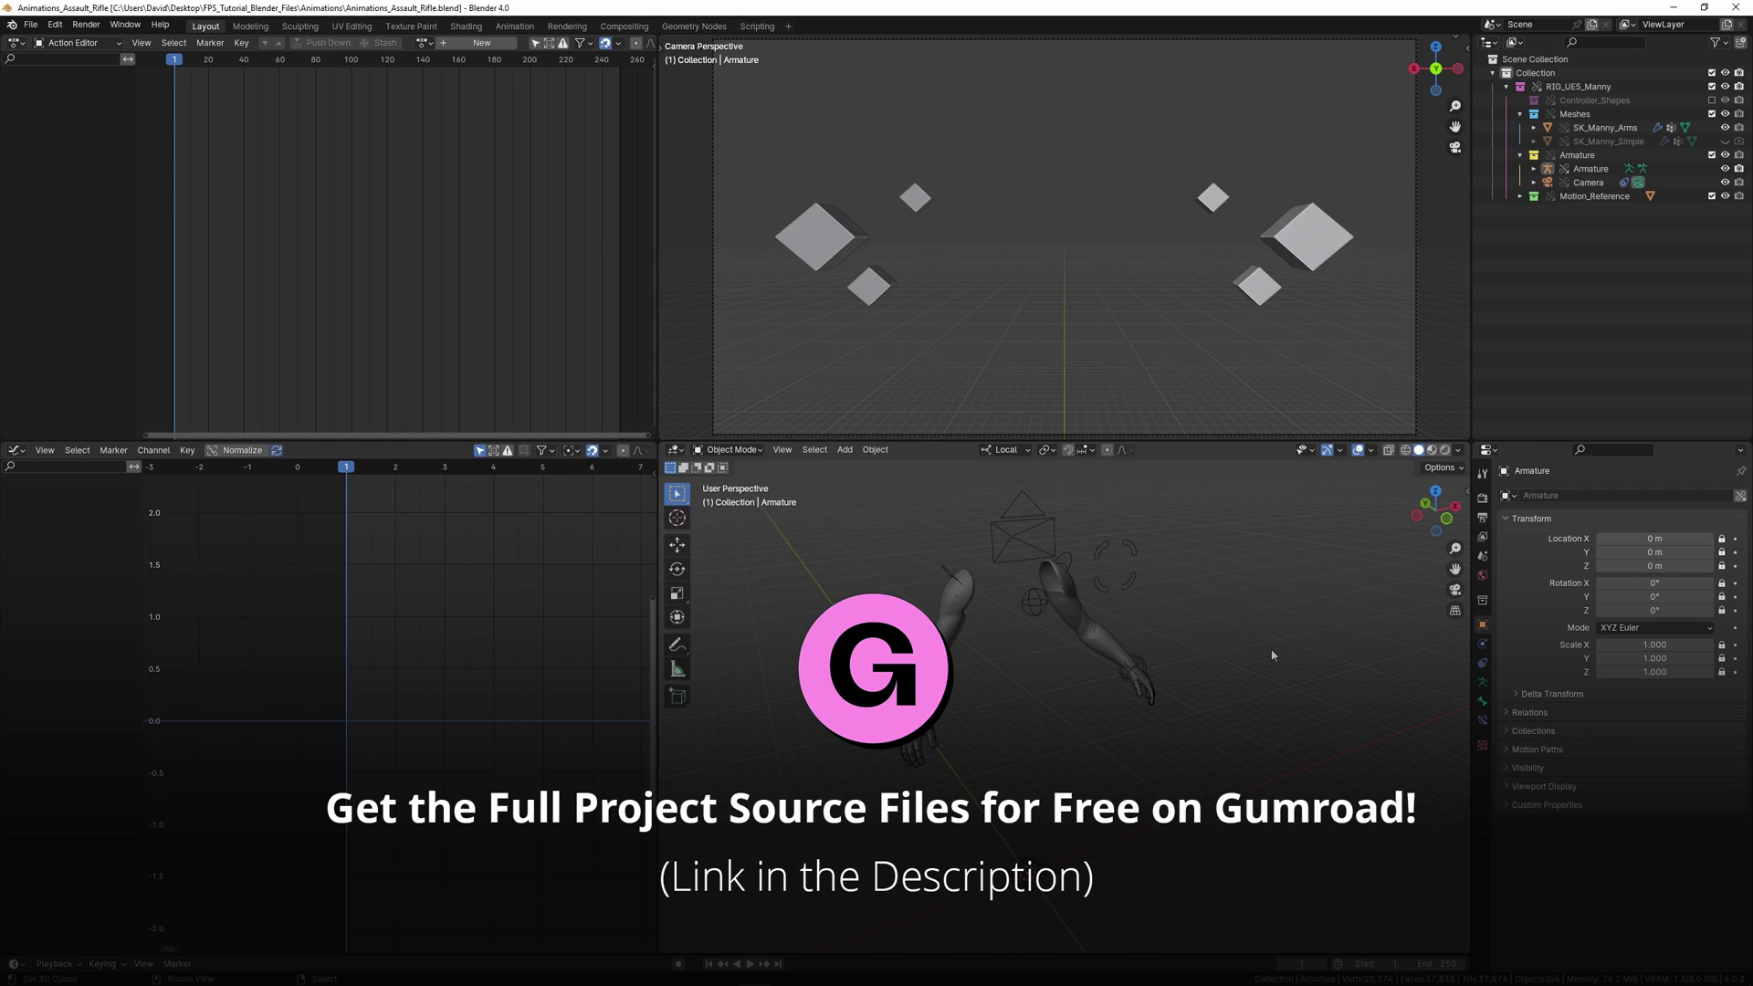
Step: Pan and zoom the viewport to frame the first-person arms rig
middle_click_drag(1175, 730, 1089, 694, "shift")
scroll(1163, 659, "down", 2)
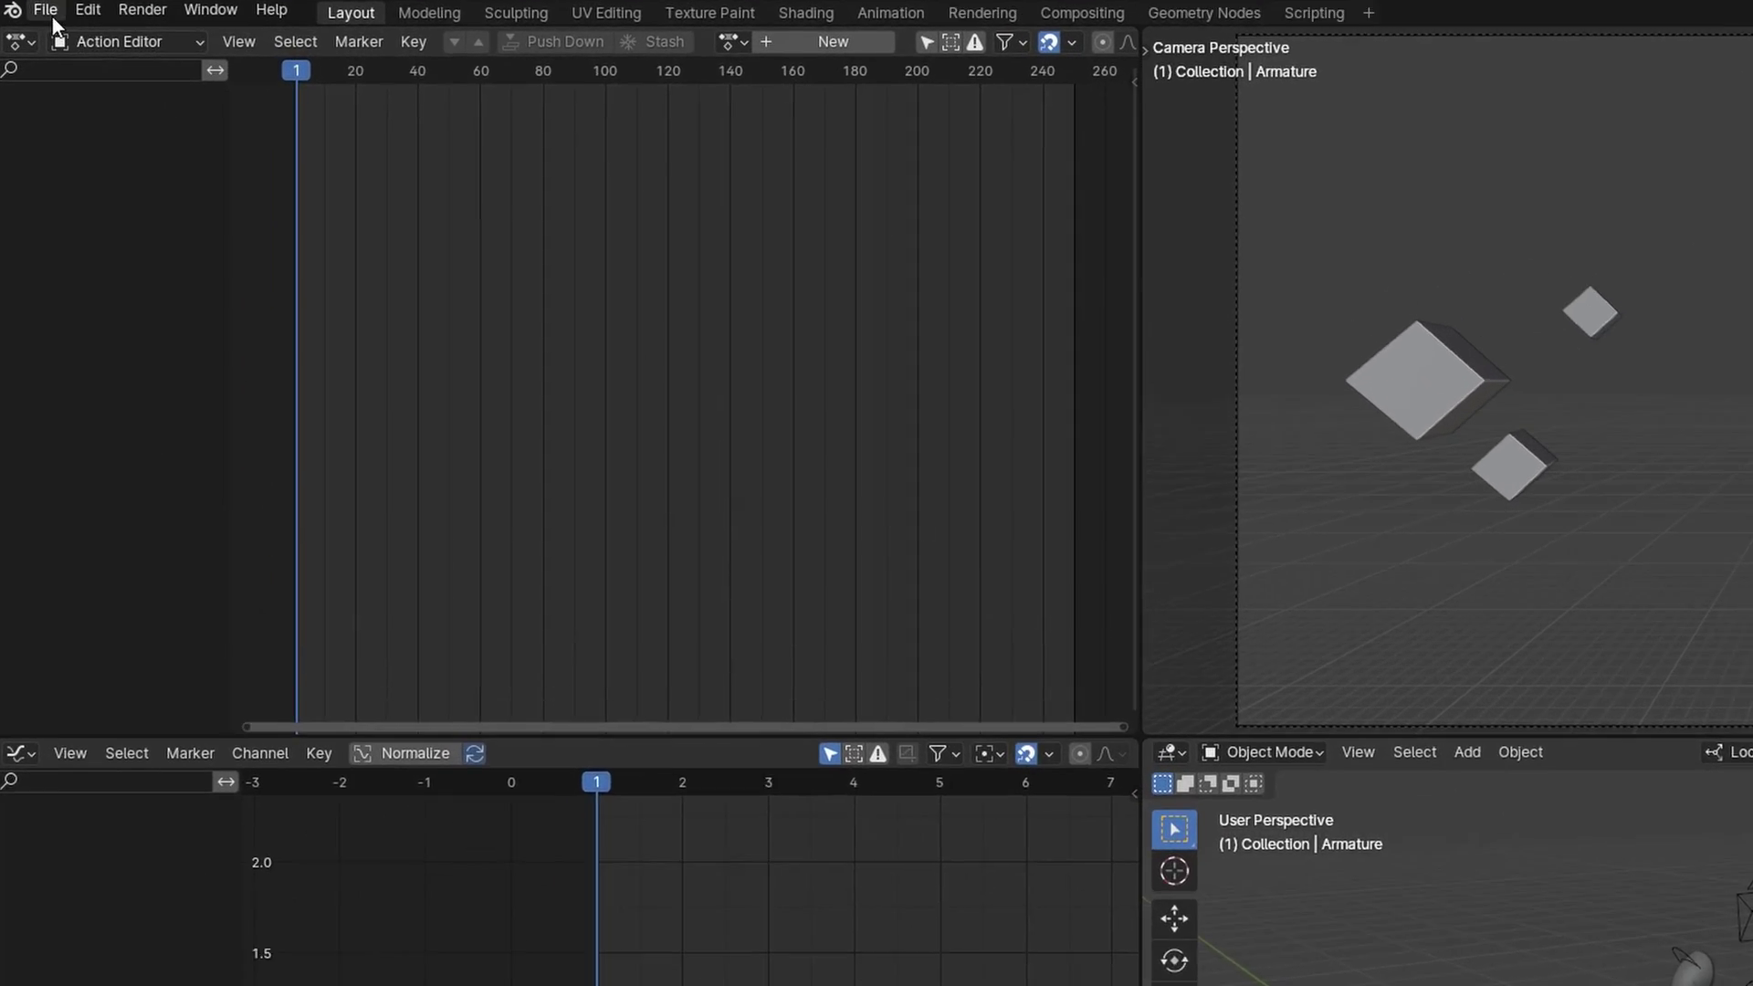
Step: Link the RIG_AssaultRifle collection from Rigs/AssaultRifle/RIG_AssaultRifle.blend
left_click(33, 26)
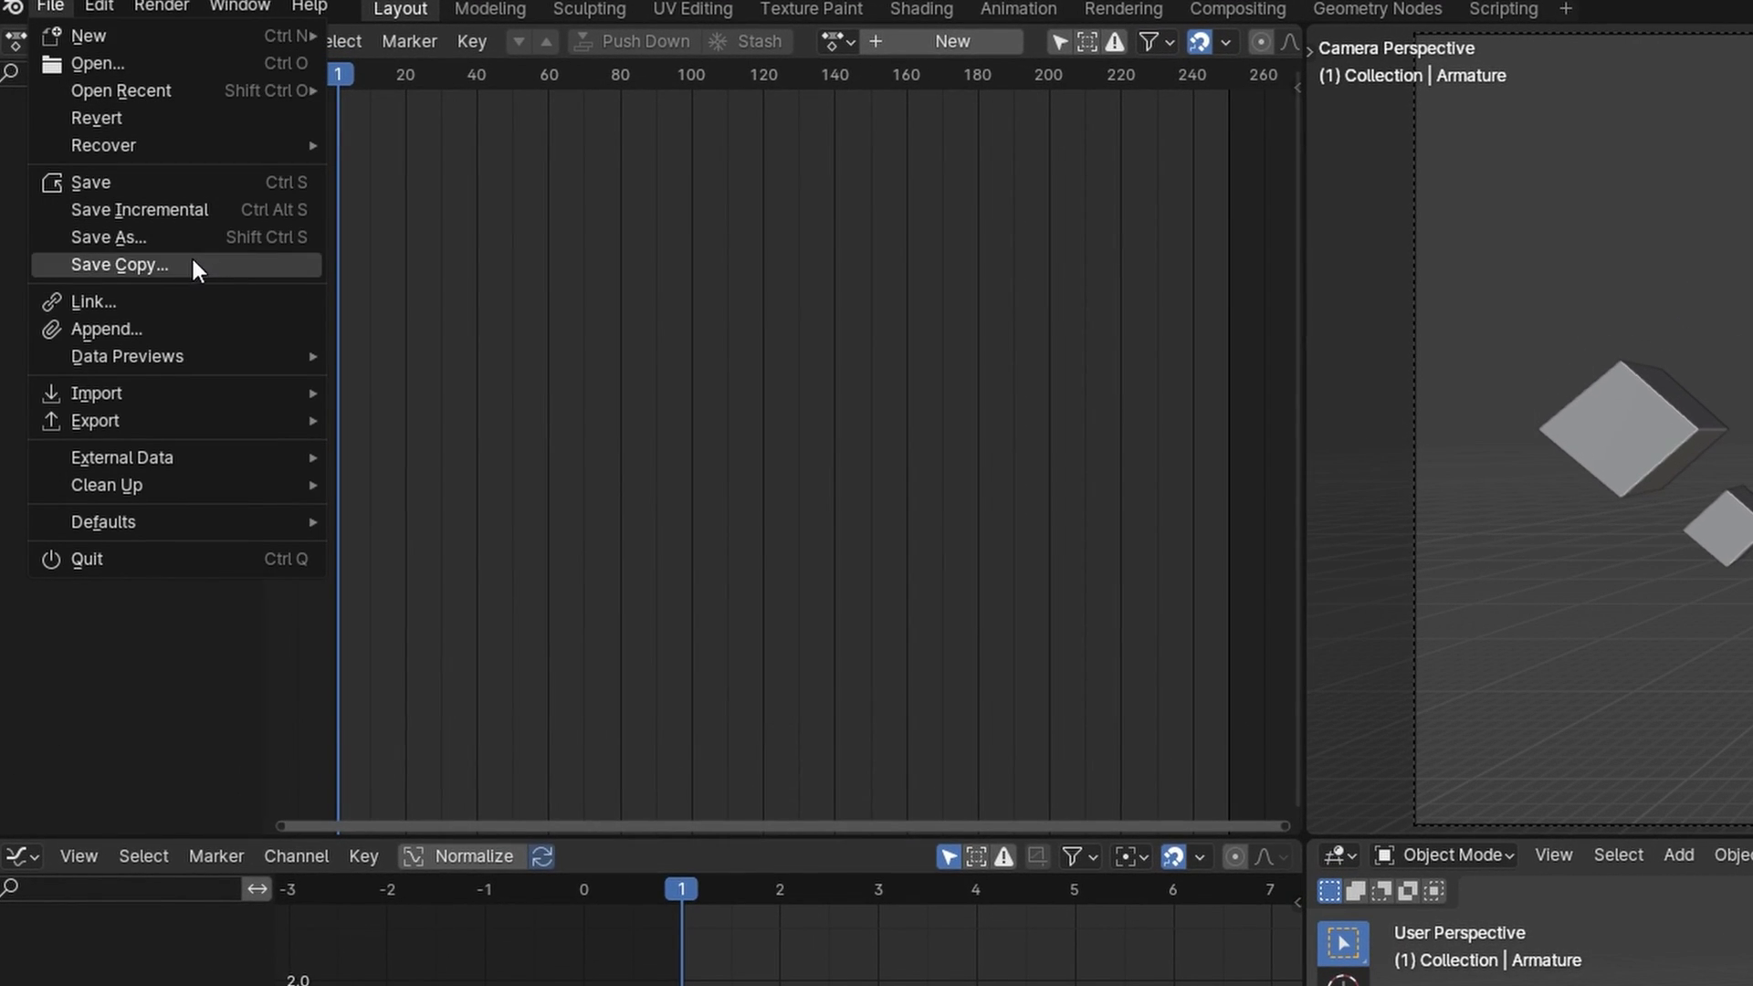
left_click(195, 303)
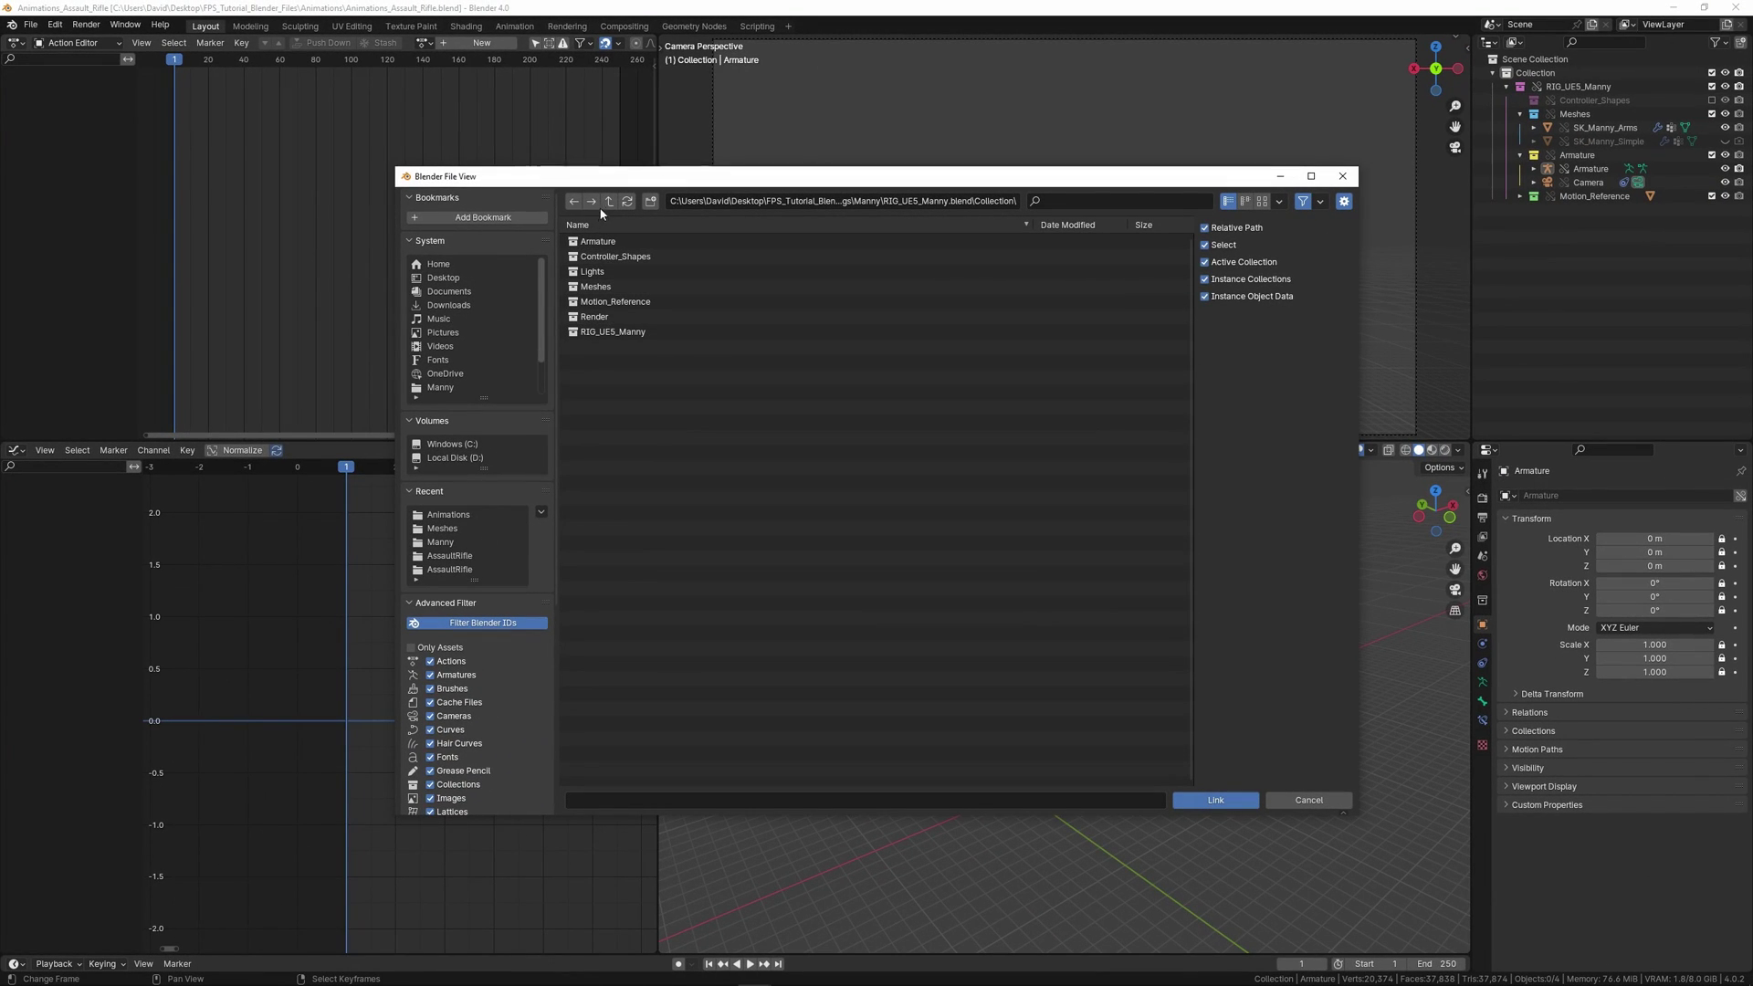
left_click(609, 201)
left_click(609, 201)
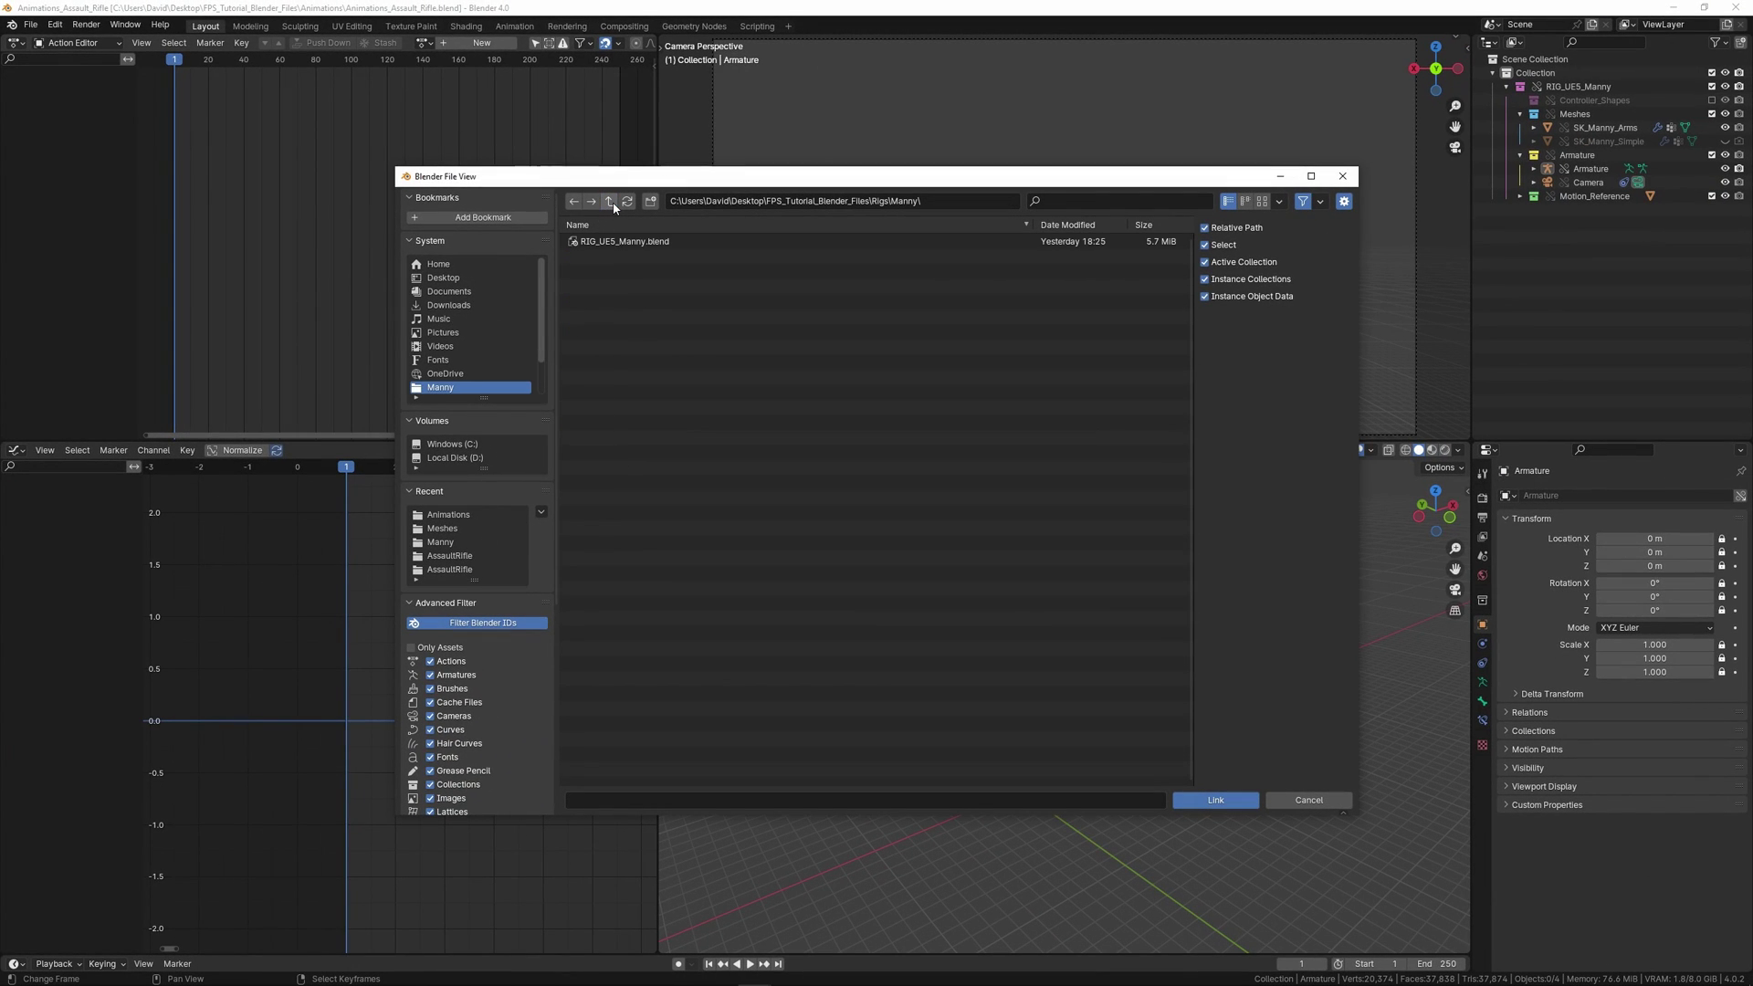
left_click(609, 201)
left_click(609, 201)
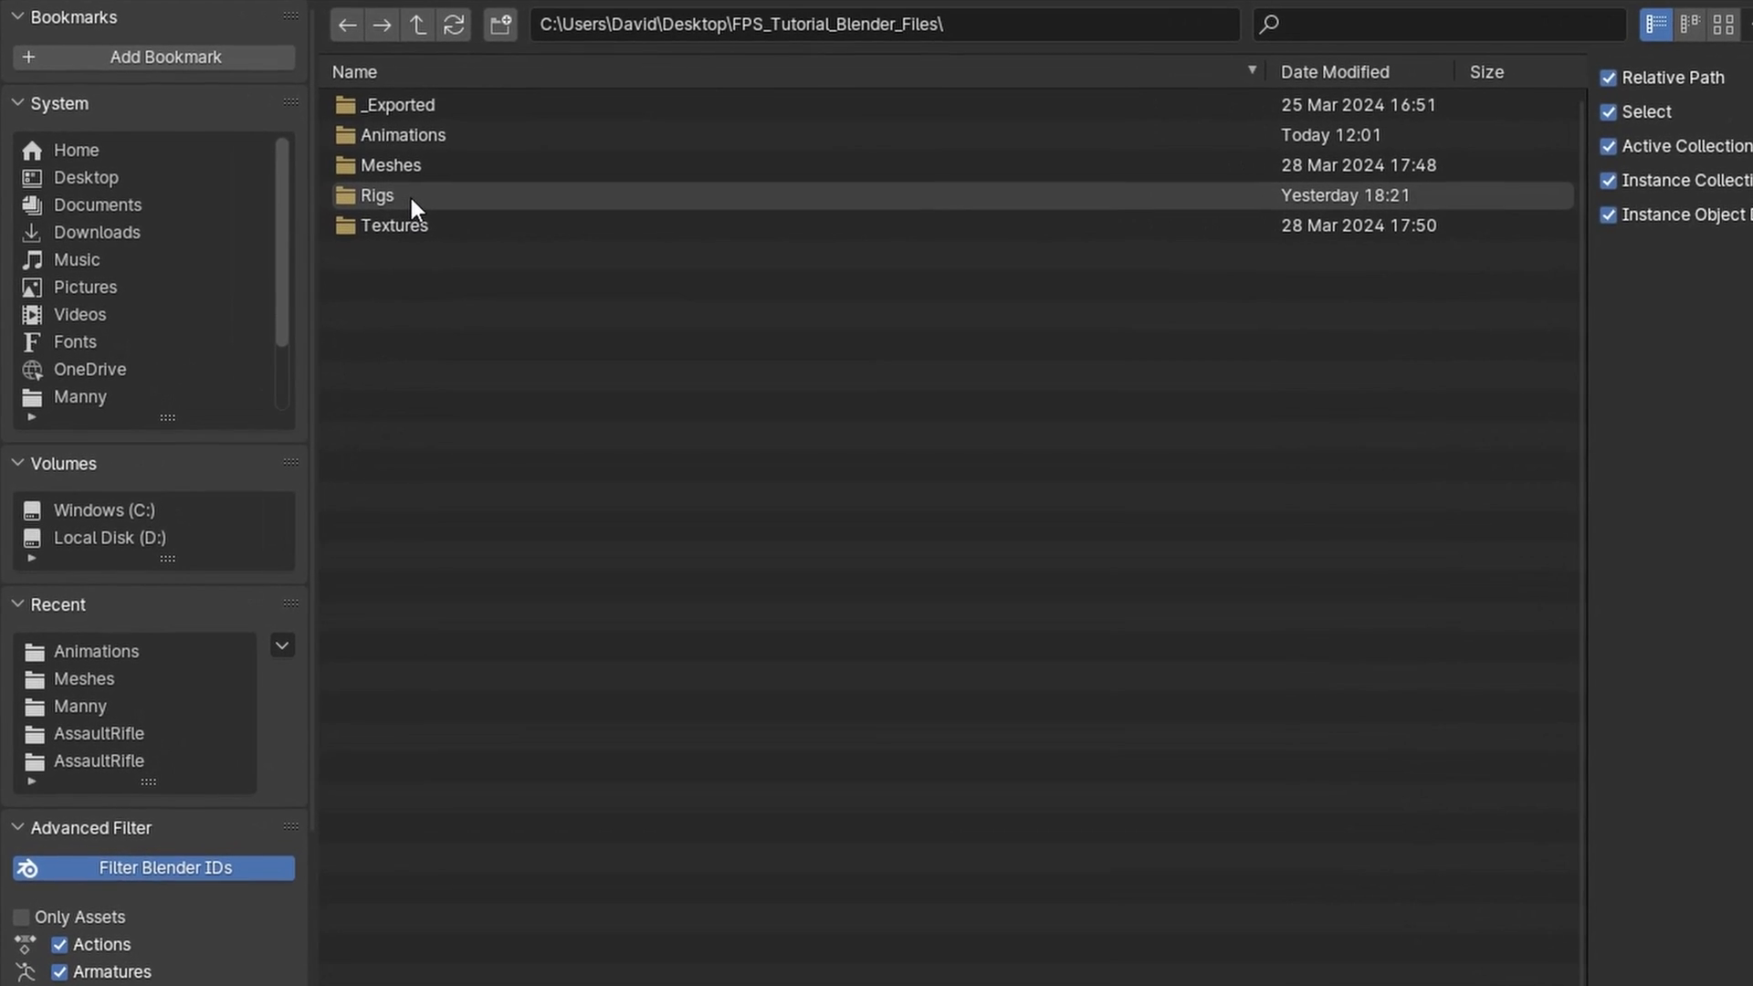
left_click(589, 286)
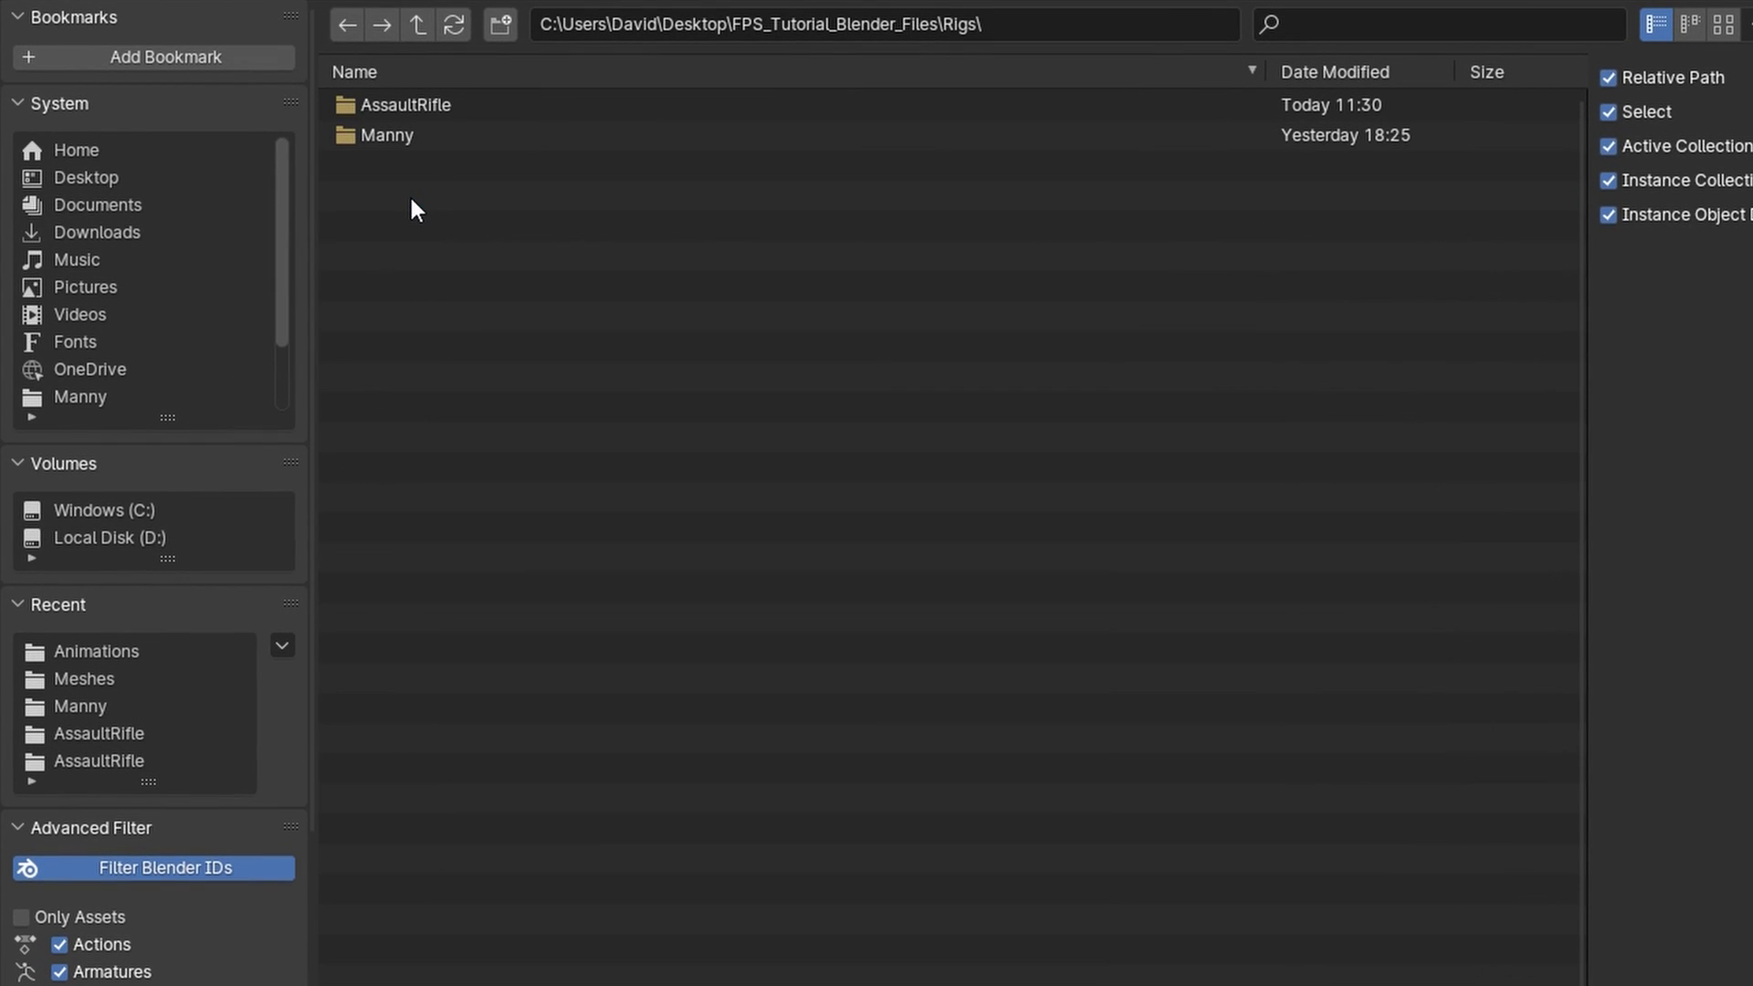
left_click(440, 104)
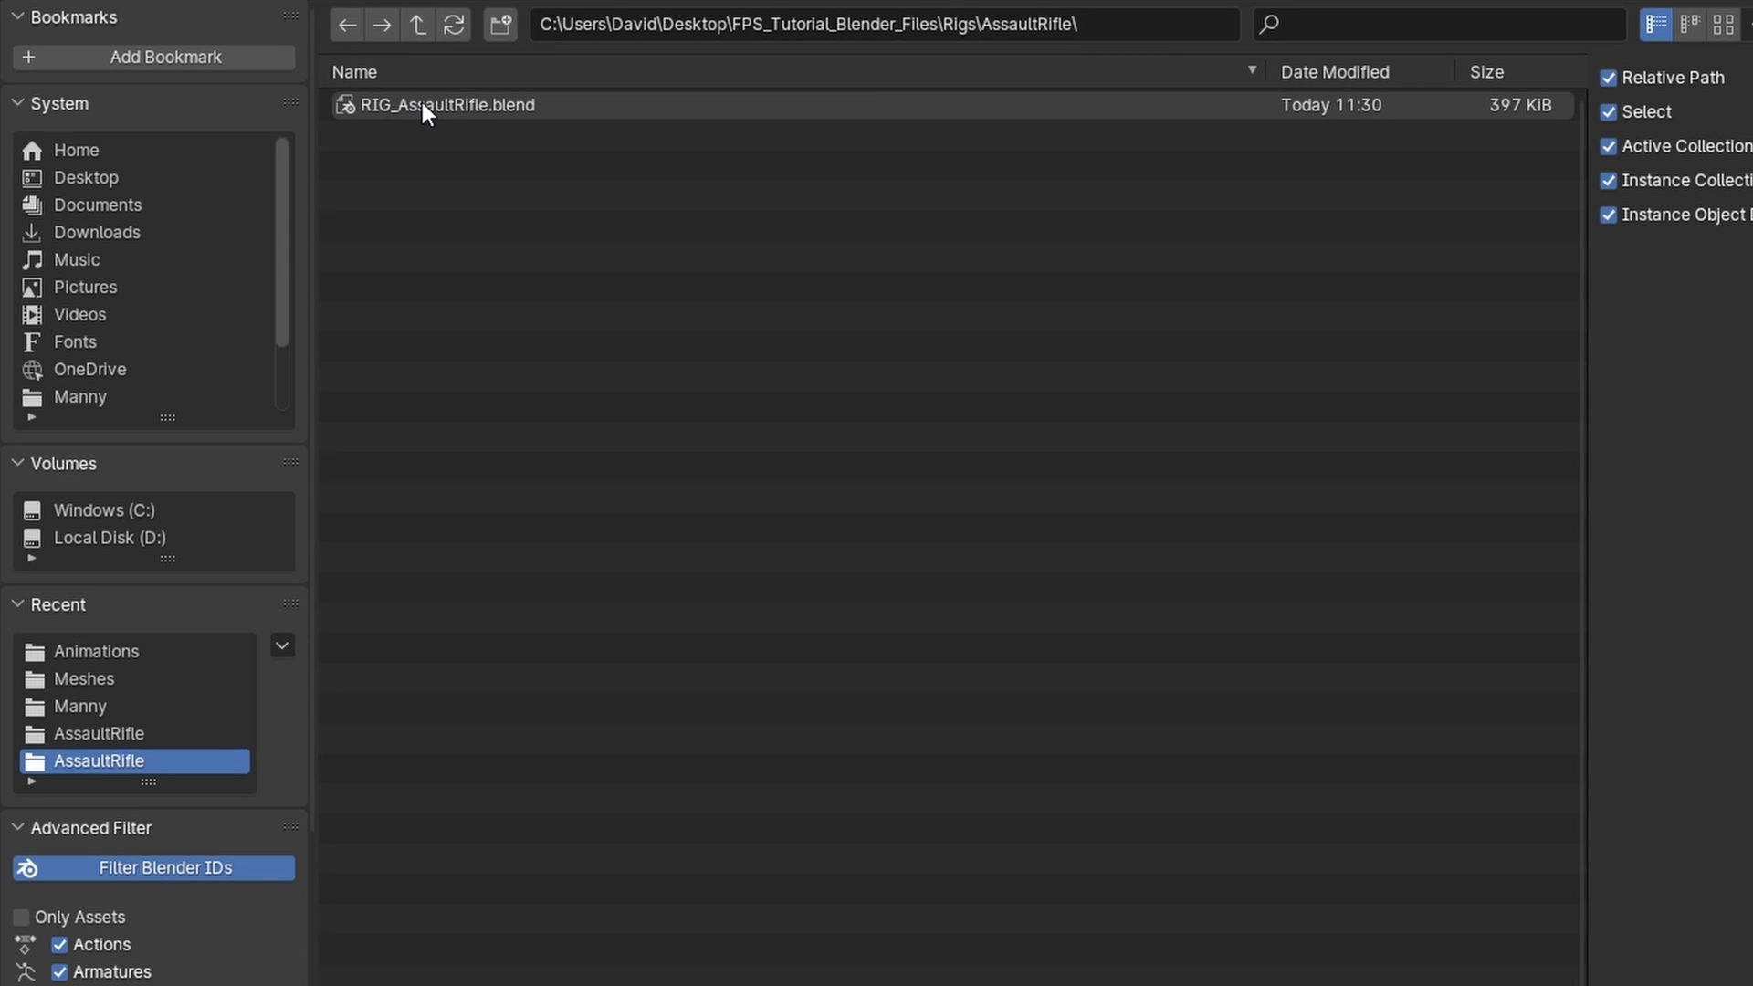
left_click(422, 102)
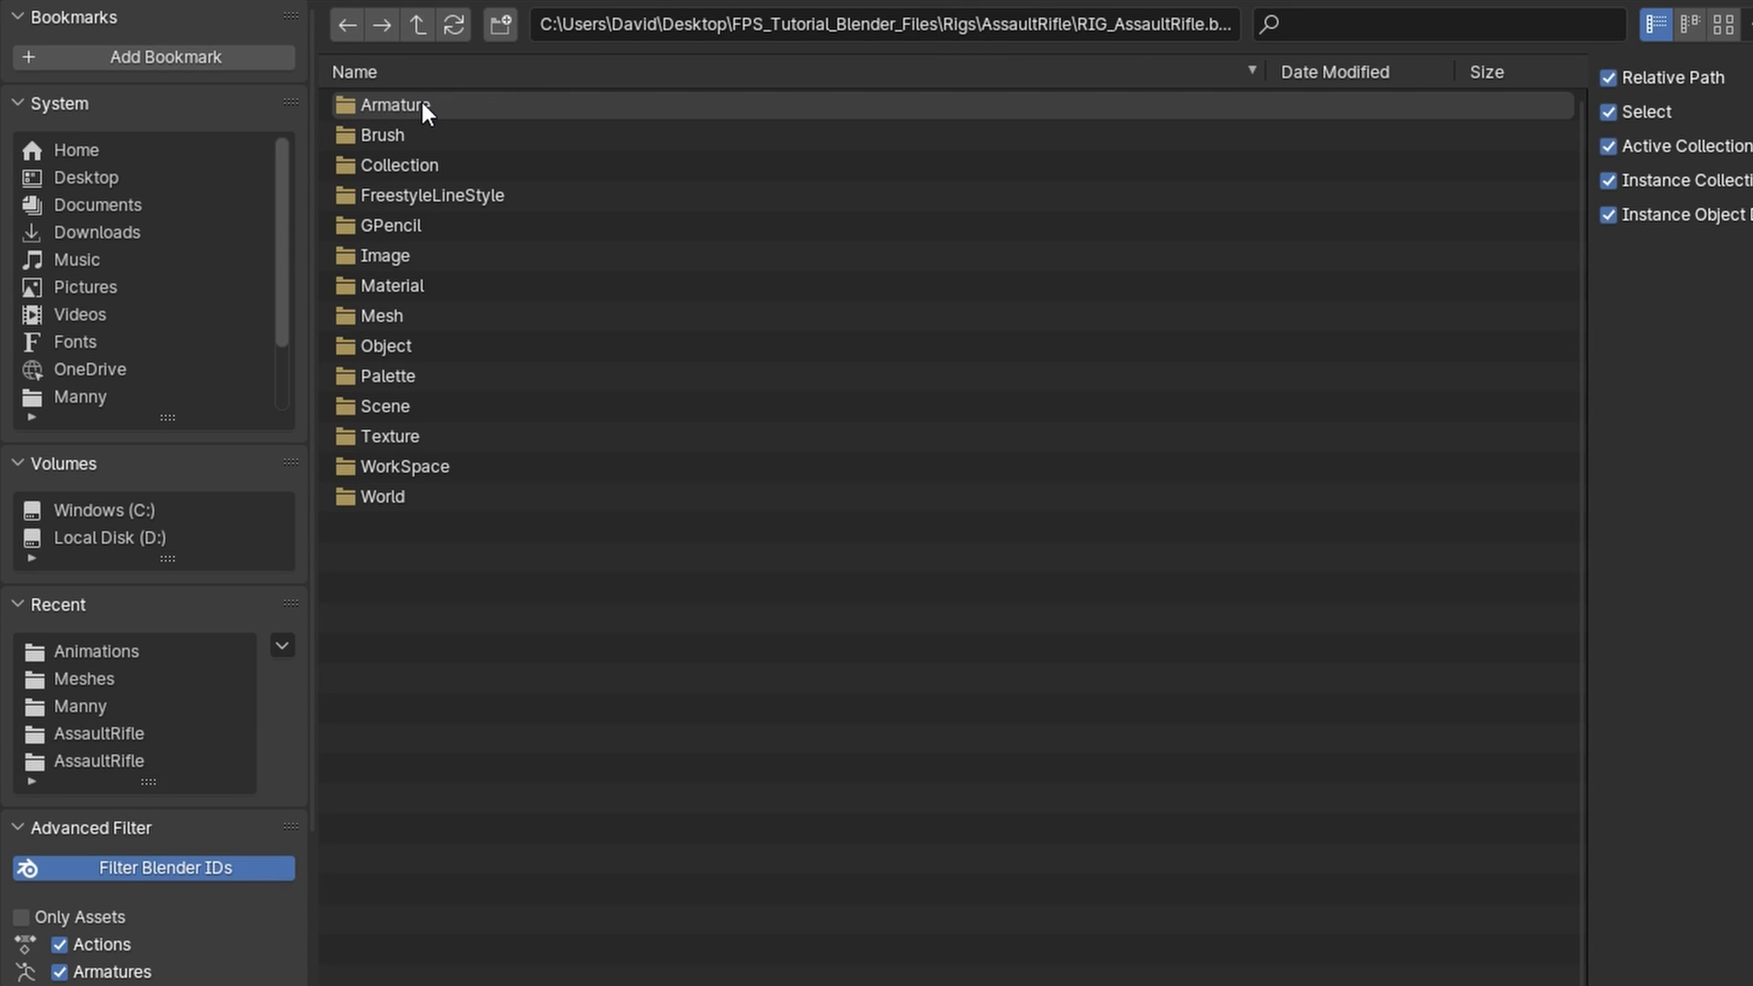
left_click(473, 166)
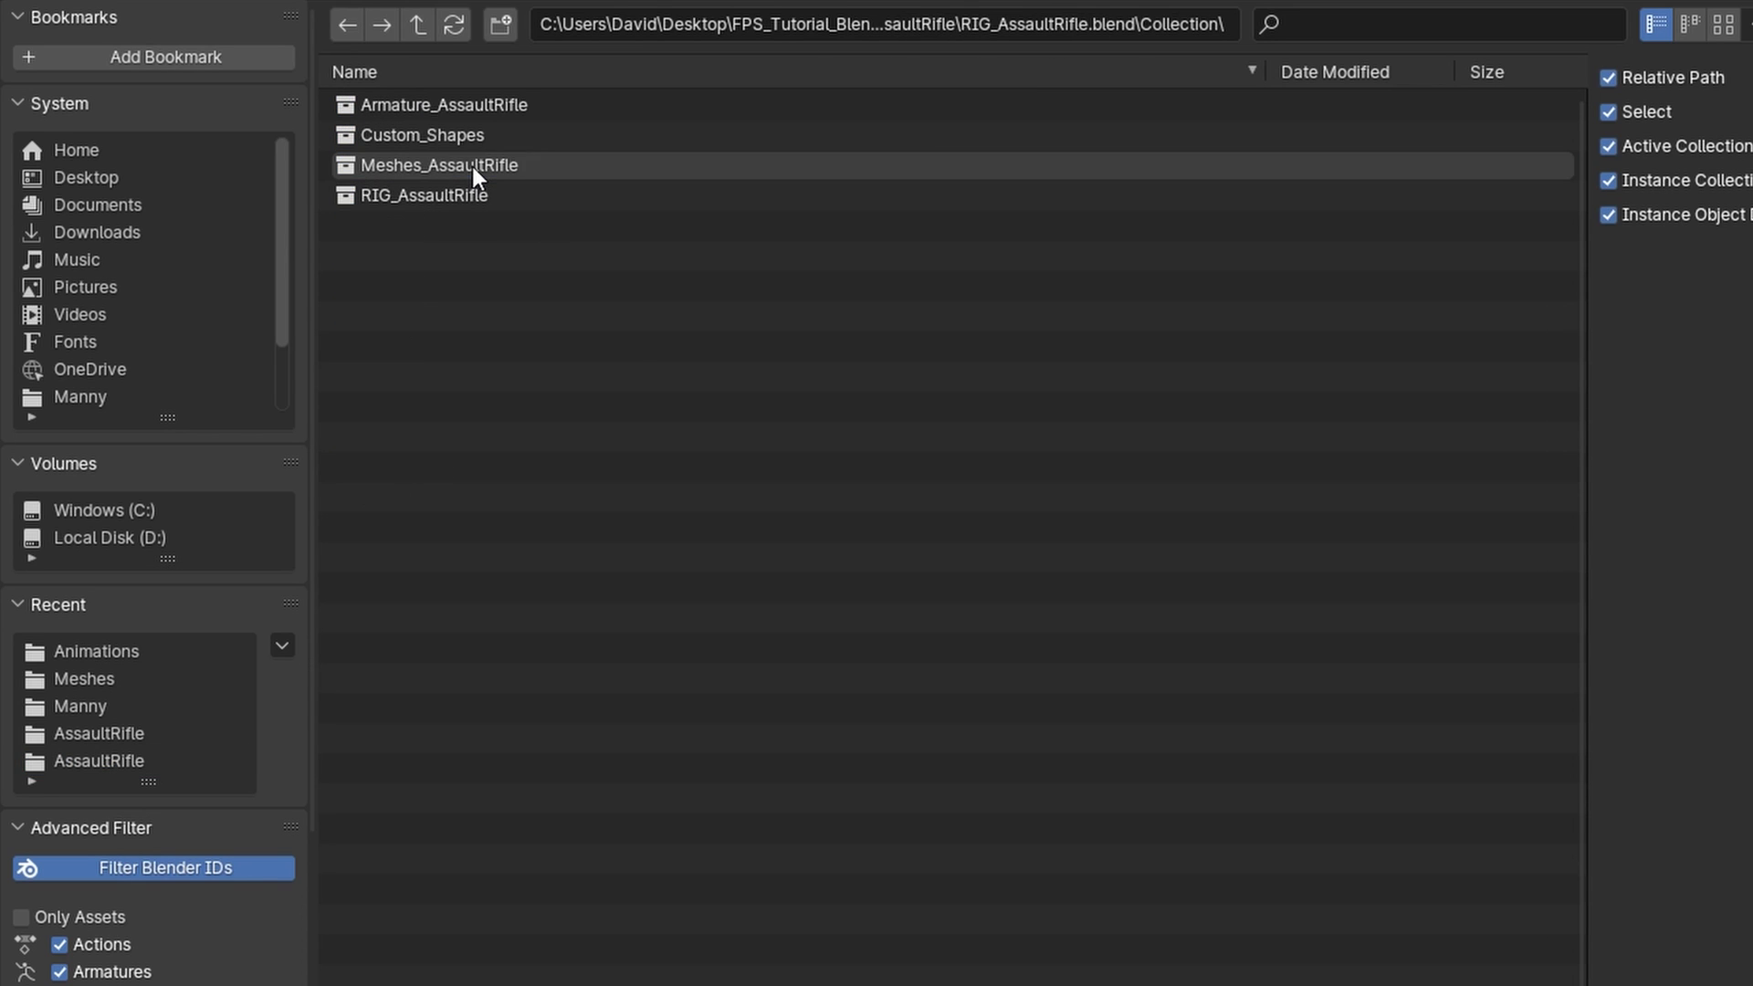
left_click(424, 196)
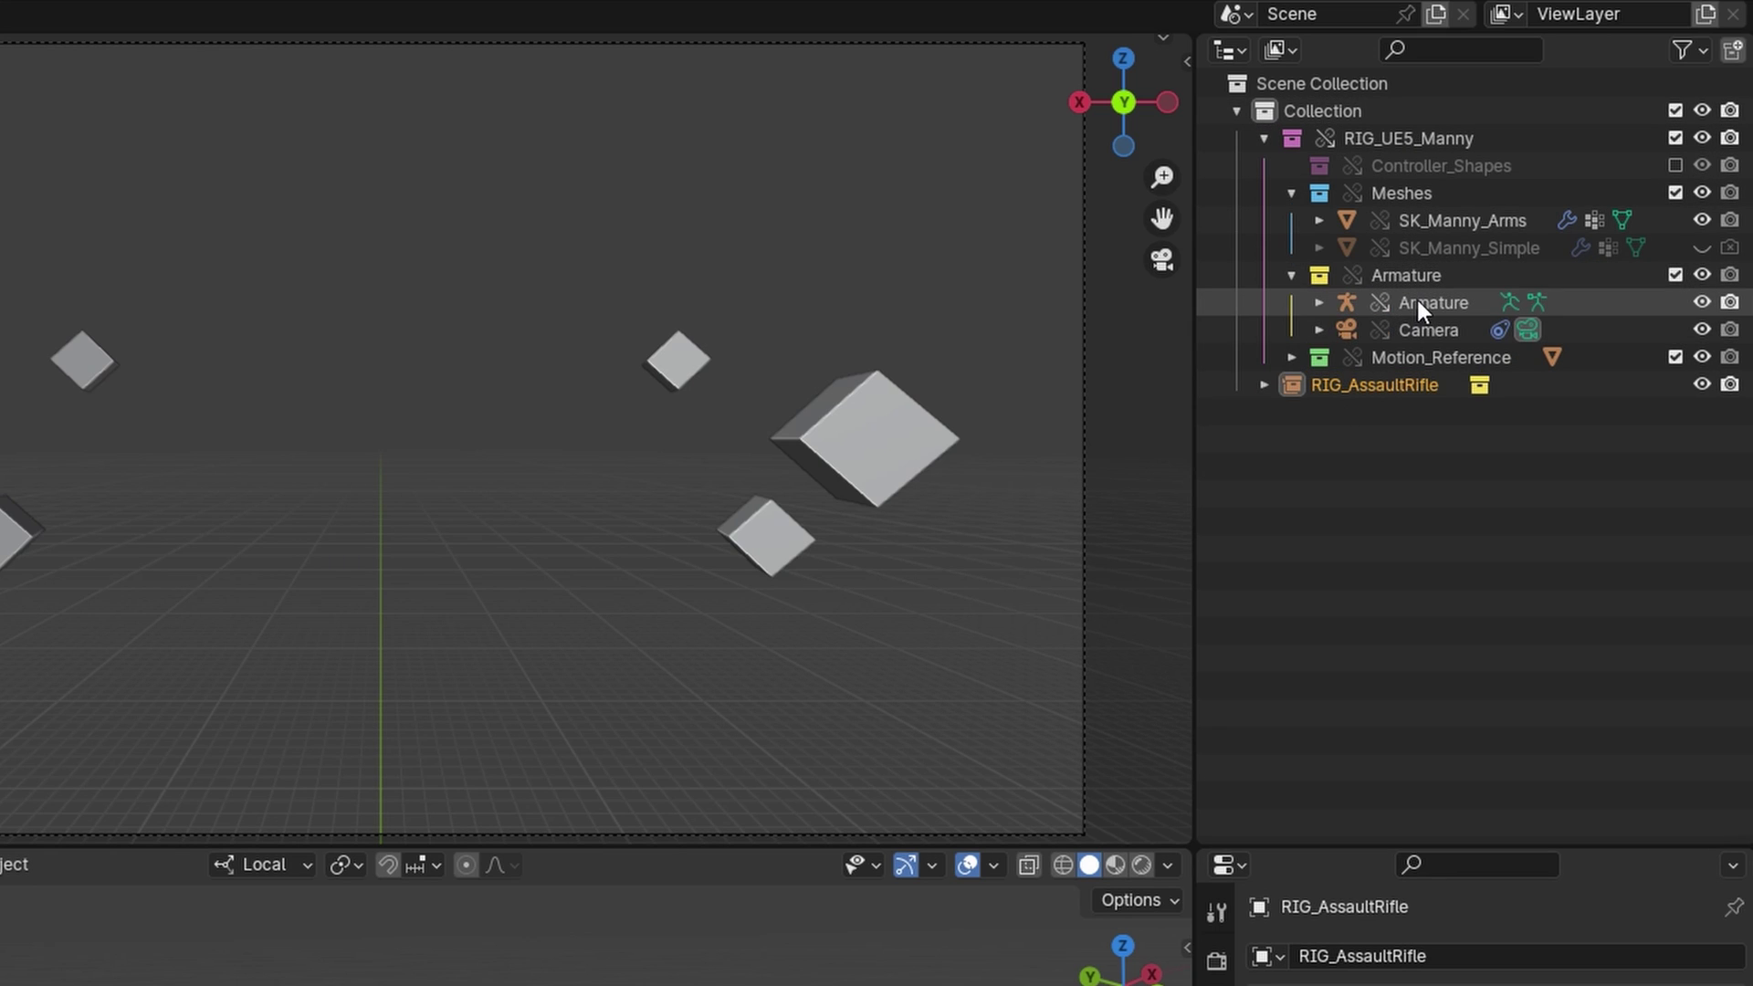
Step: Move RIG_AssaultRifle into Collection beside RIG_UE5_Manny and select its linked instance
left_click_drag(1350, 385, 1343, 558)
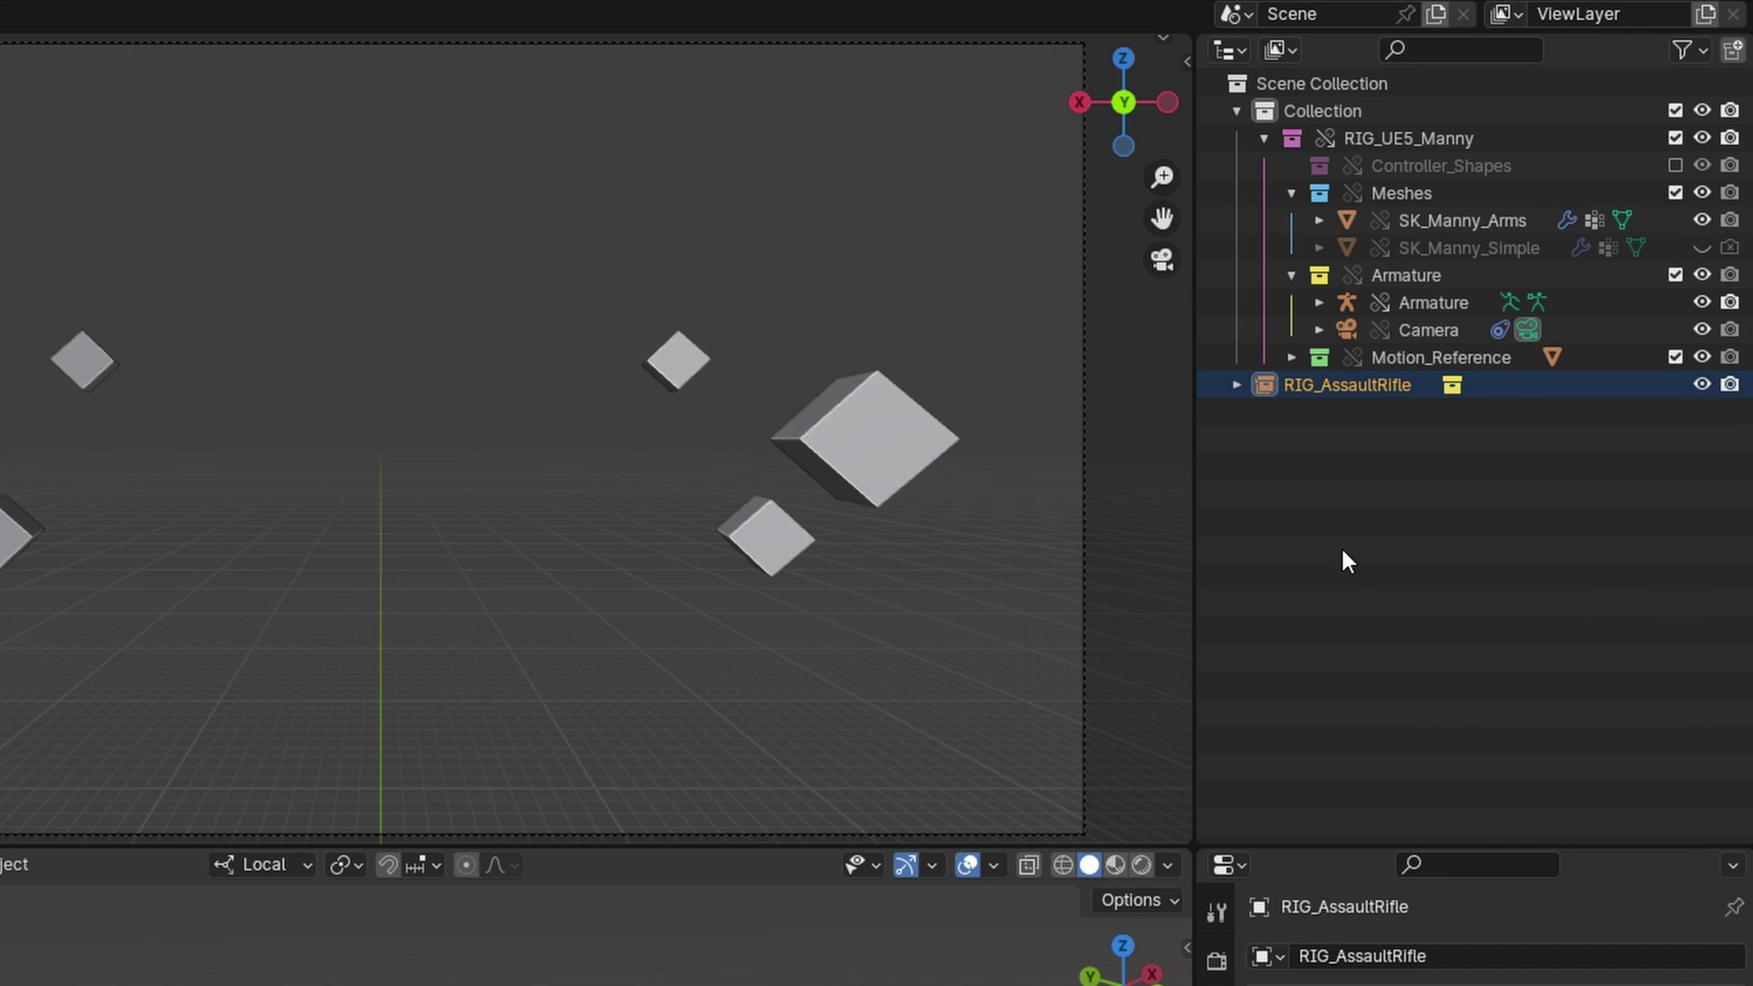
left_click(1264, 138)
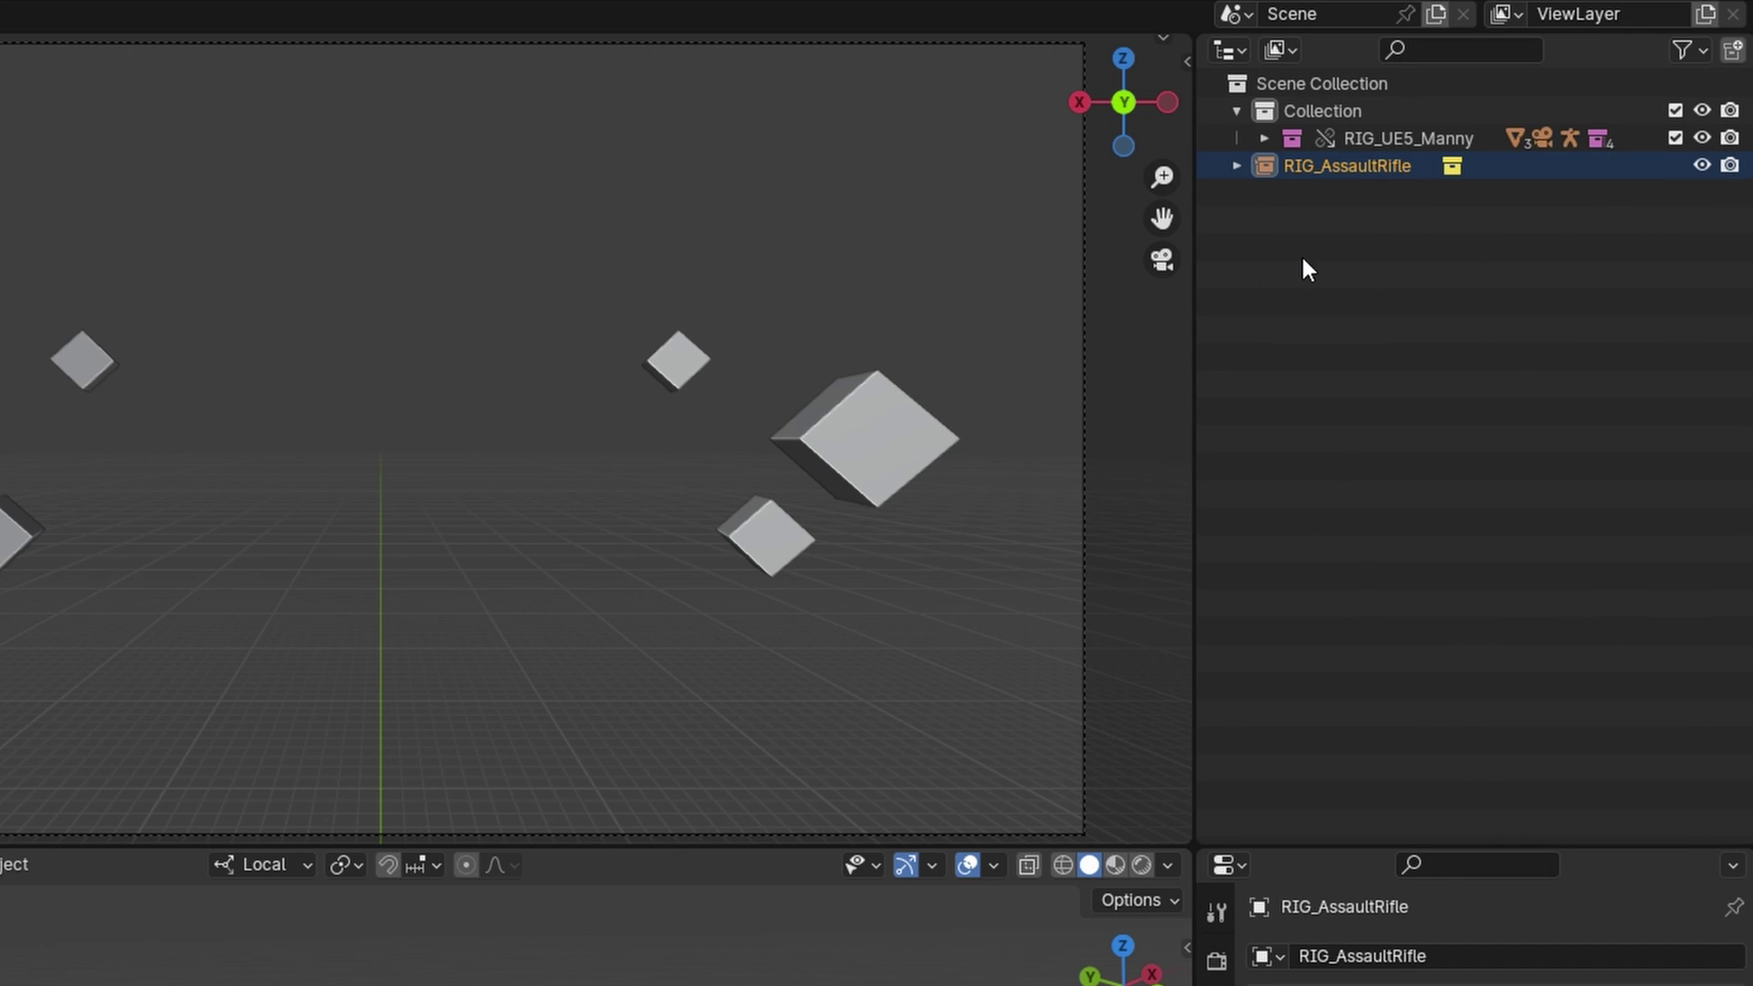
left_click_drag(1305, 166, 1329, 116)
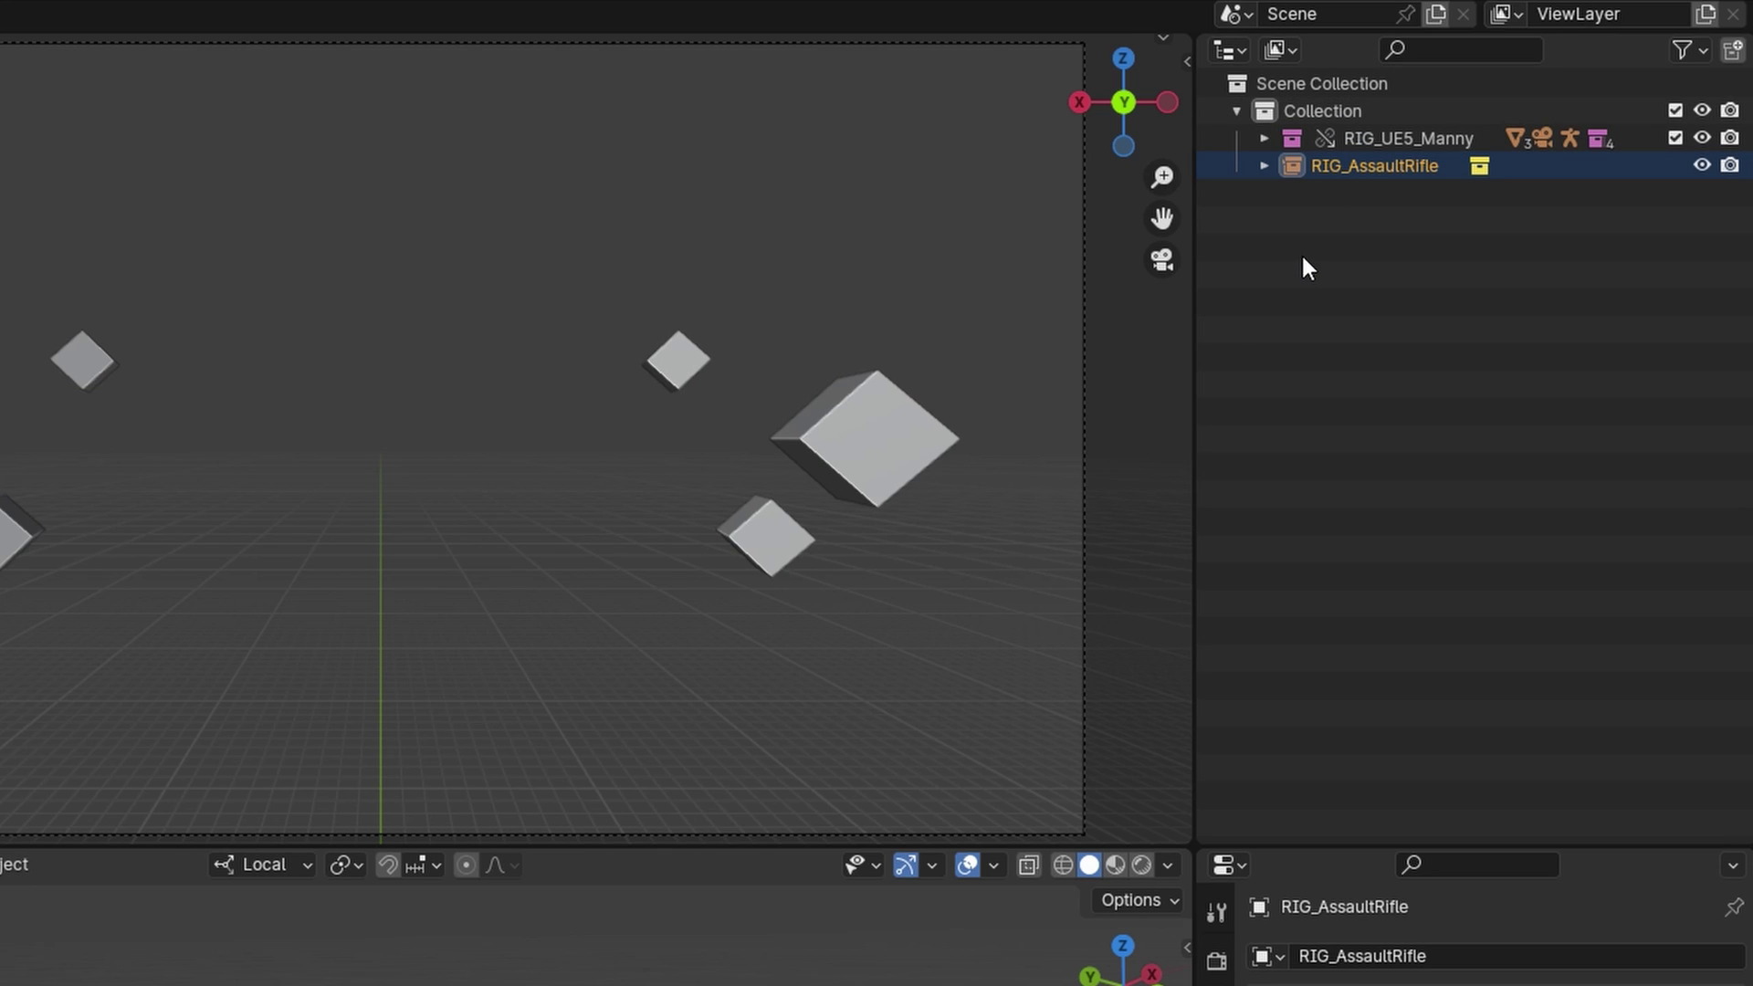
left_click(1264, 166)
left_click(1385, 195)
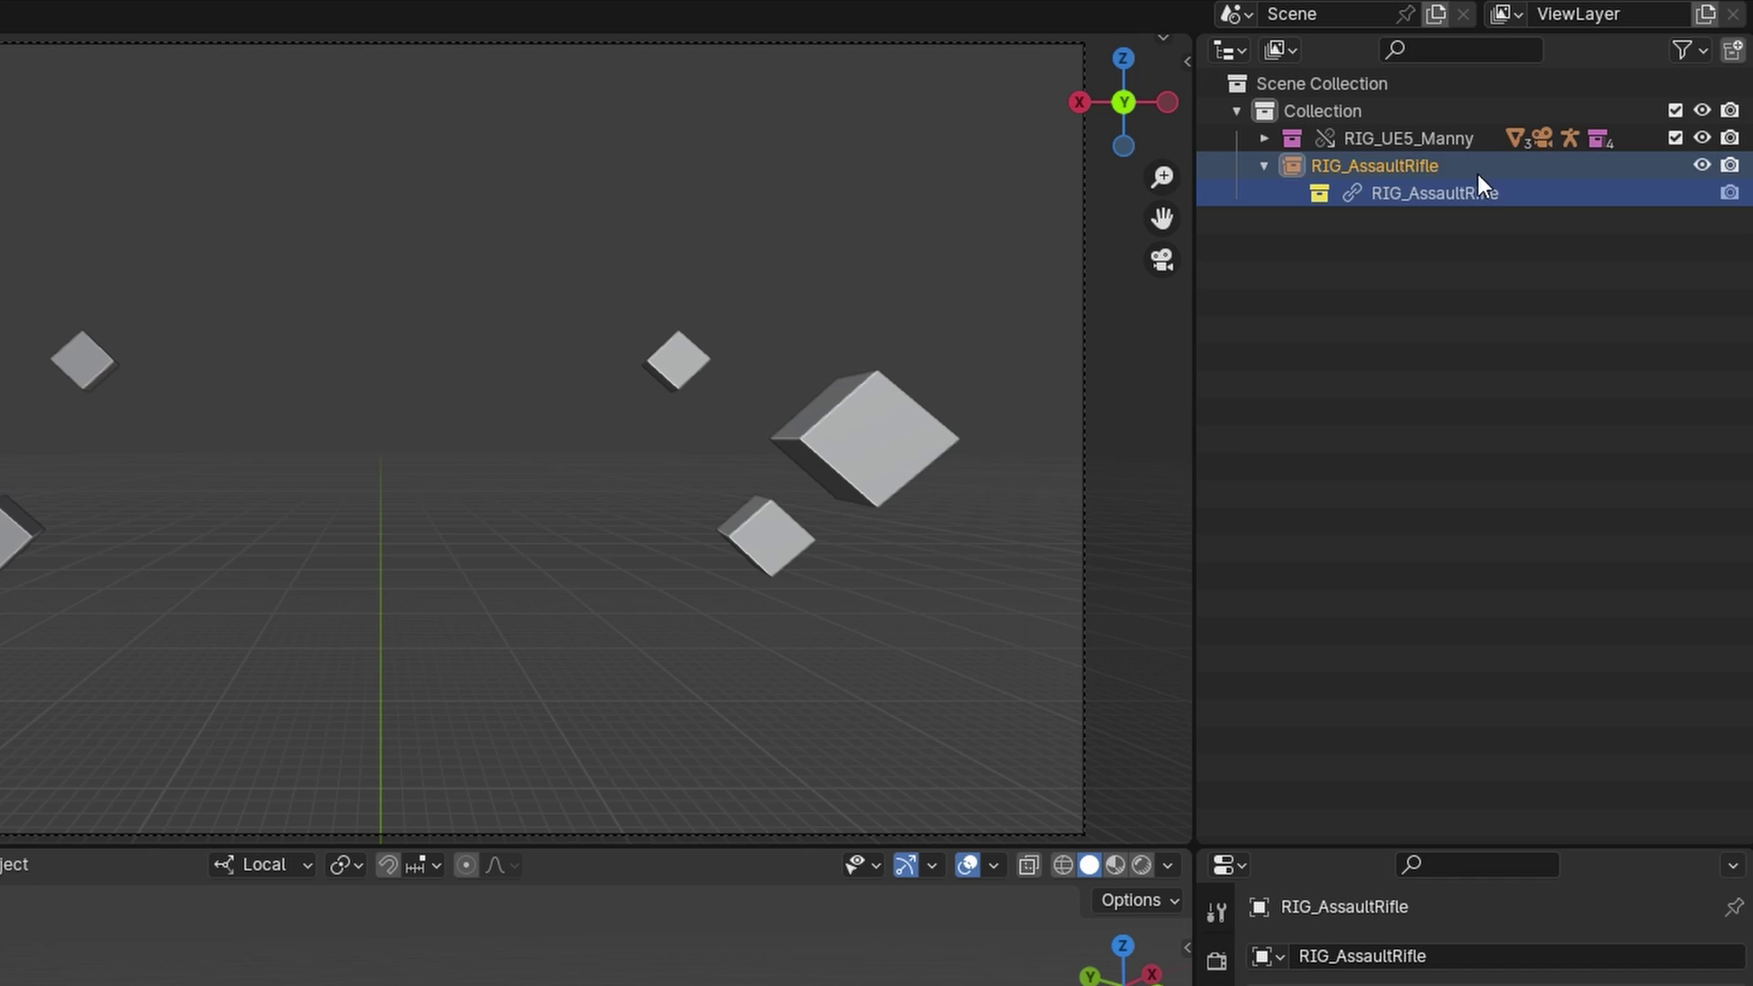
Step: Make RIG_AssaultRifle a library override using Make > Selected & Content
right_click(1388, 196)
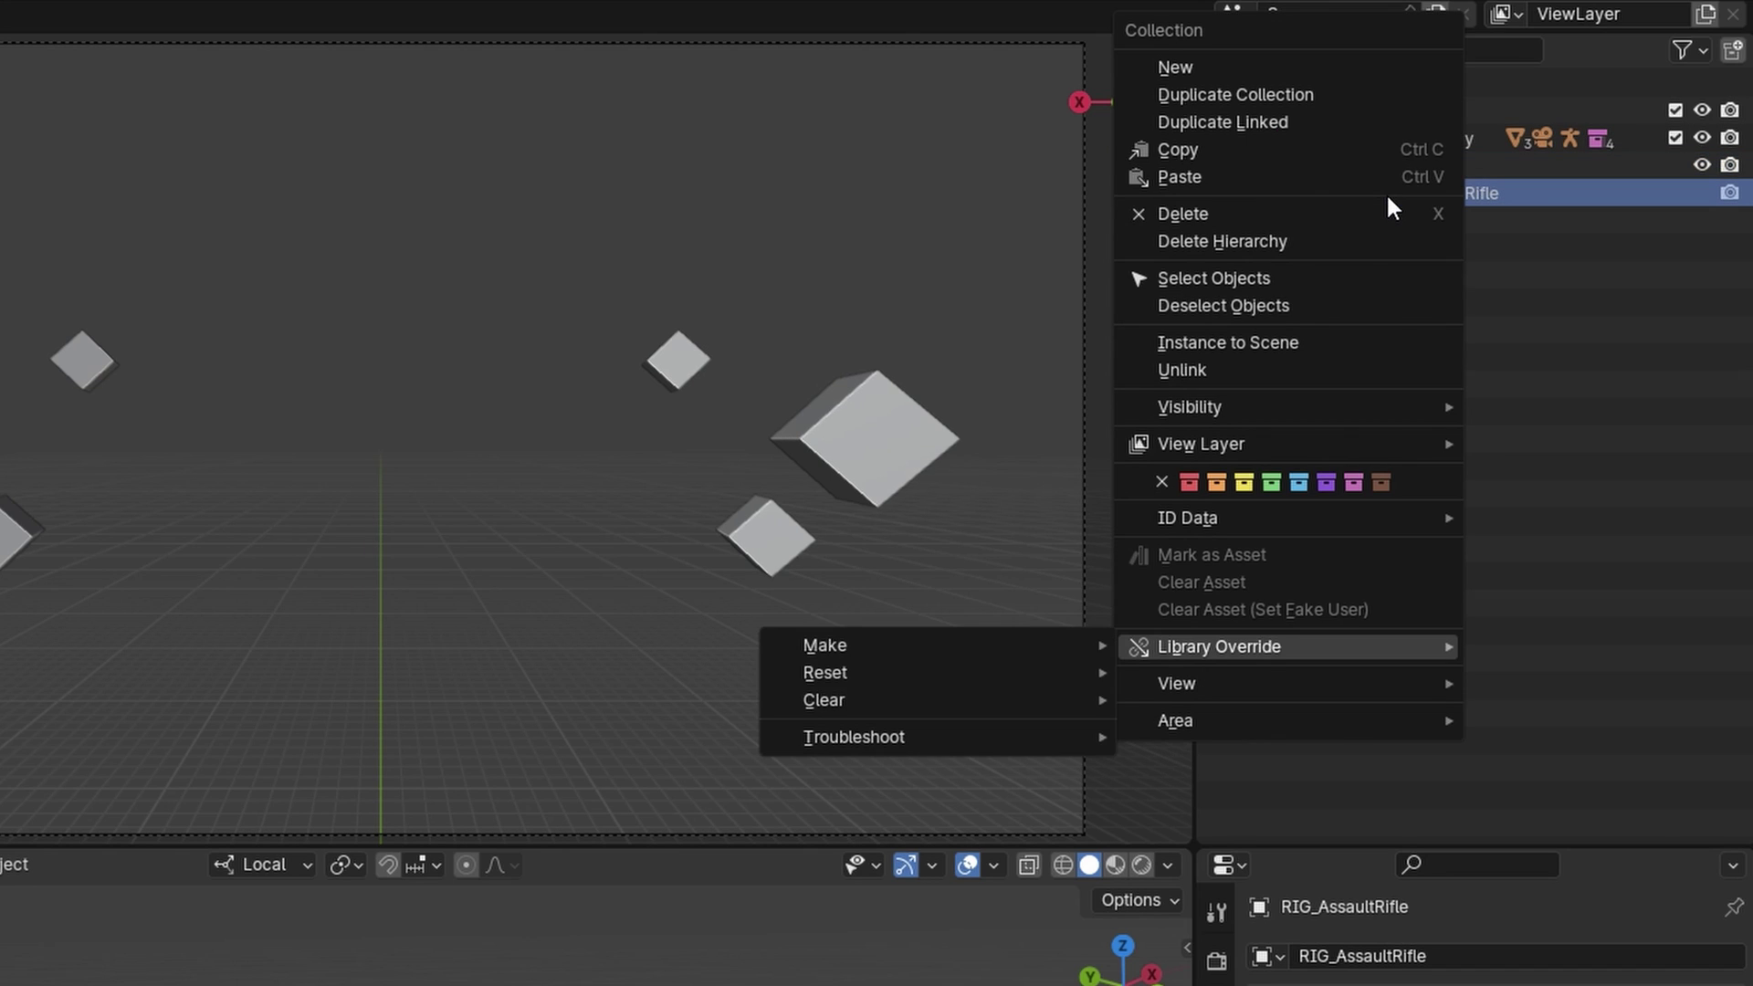
mouse_move(1269, 645)
mouse_move(1074, 639)
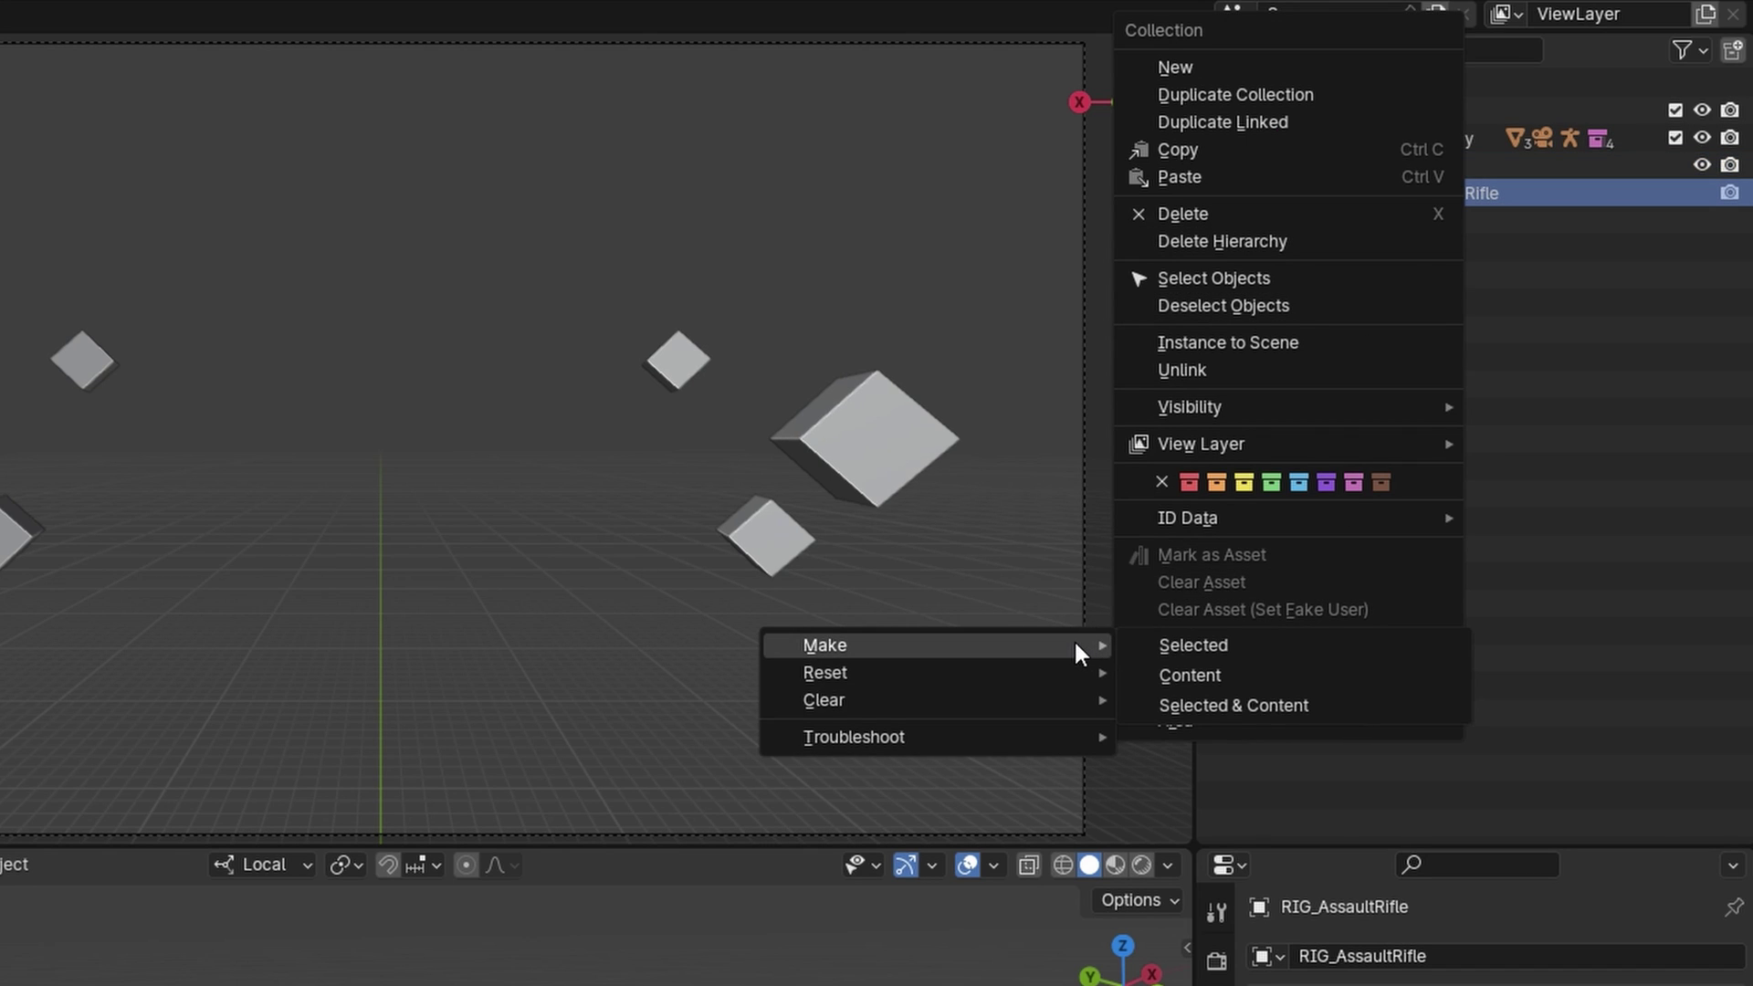
left_click(1233, 709)
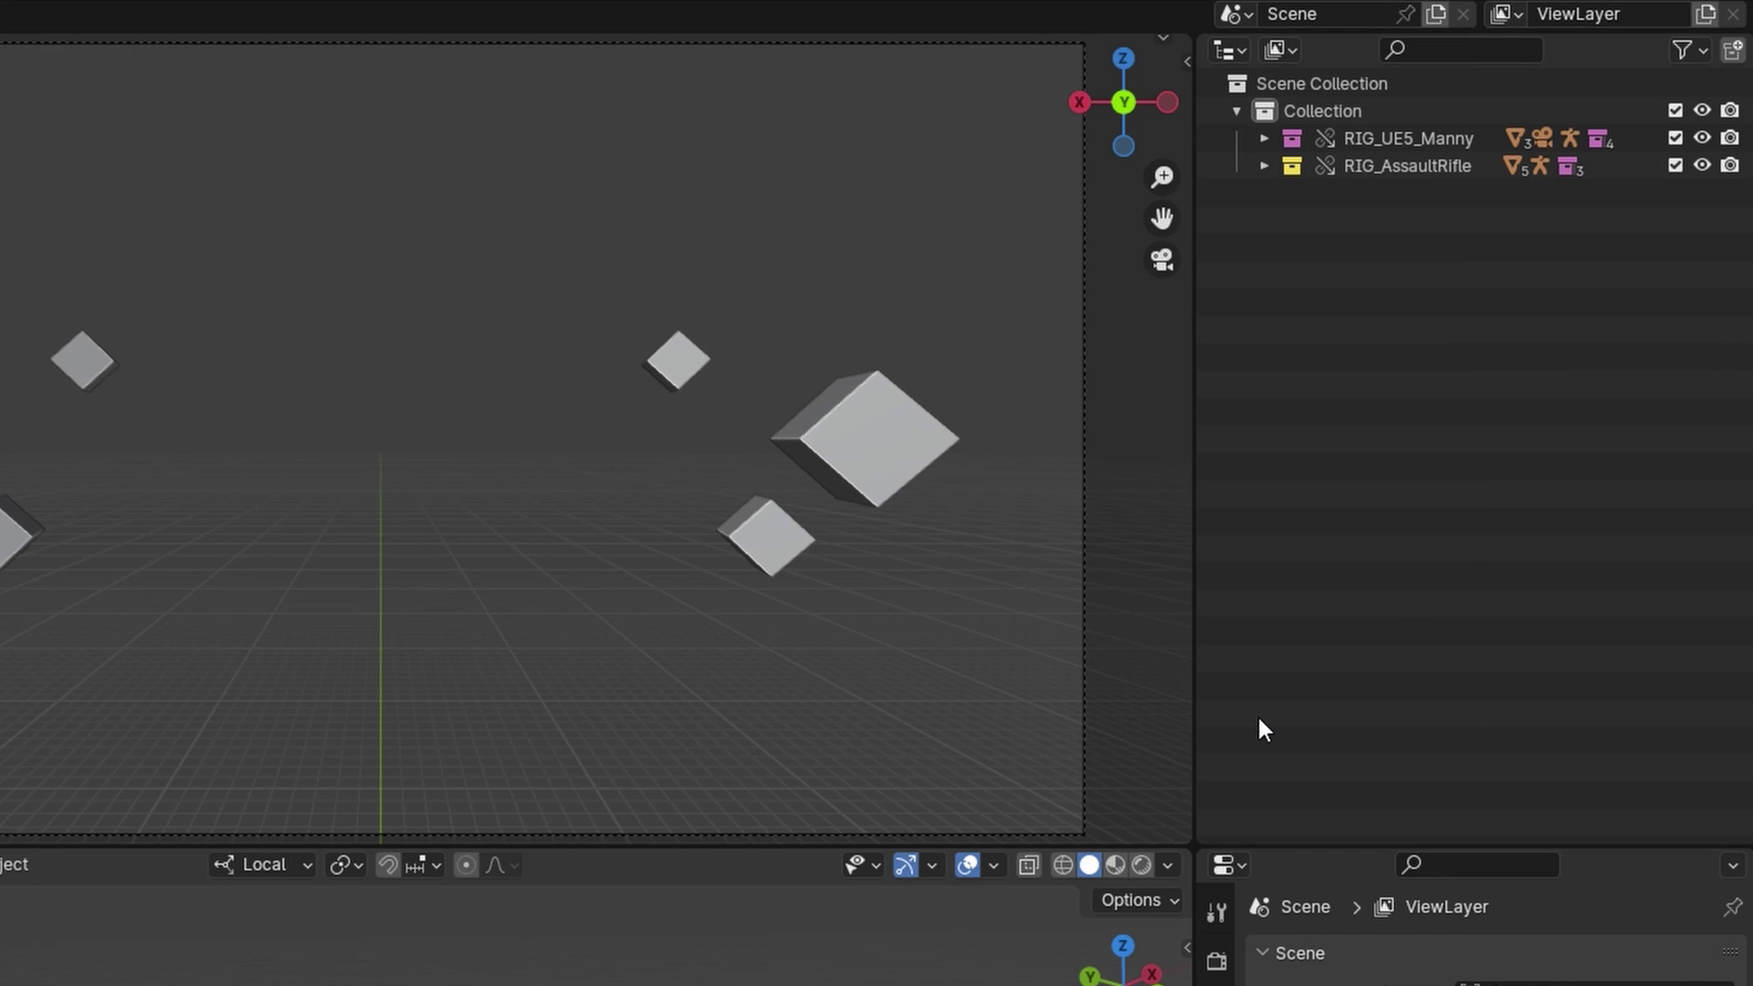
Step: Exclude the rifle's Custom_Shapes sub-collection from the view layer
left_click(1264, 165)
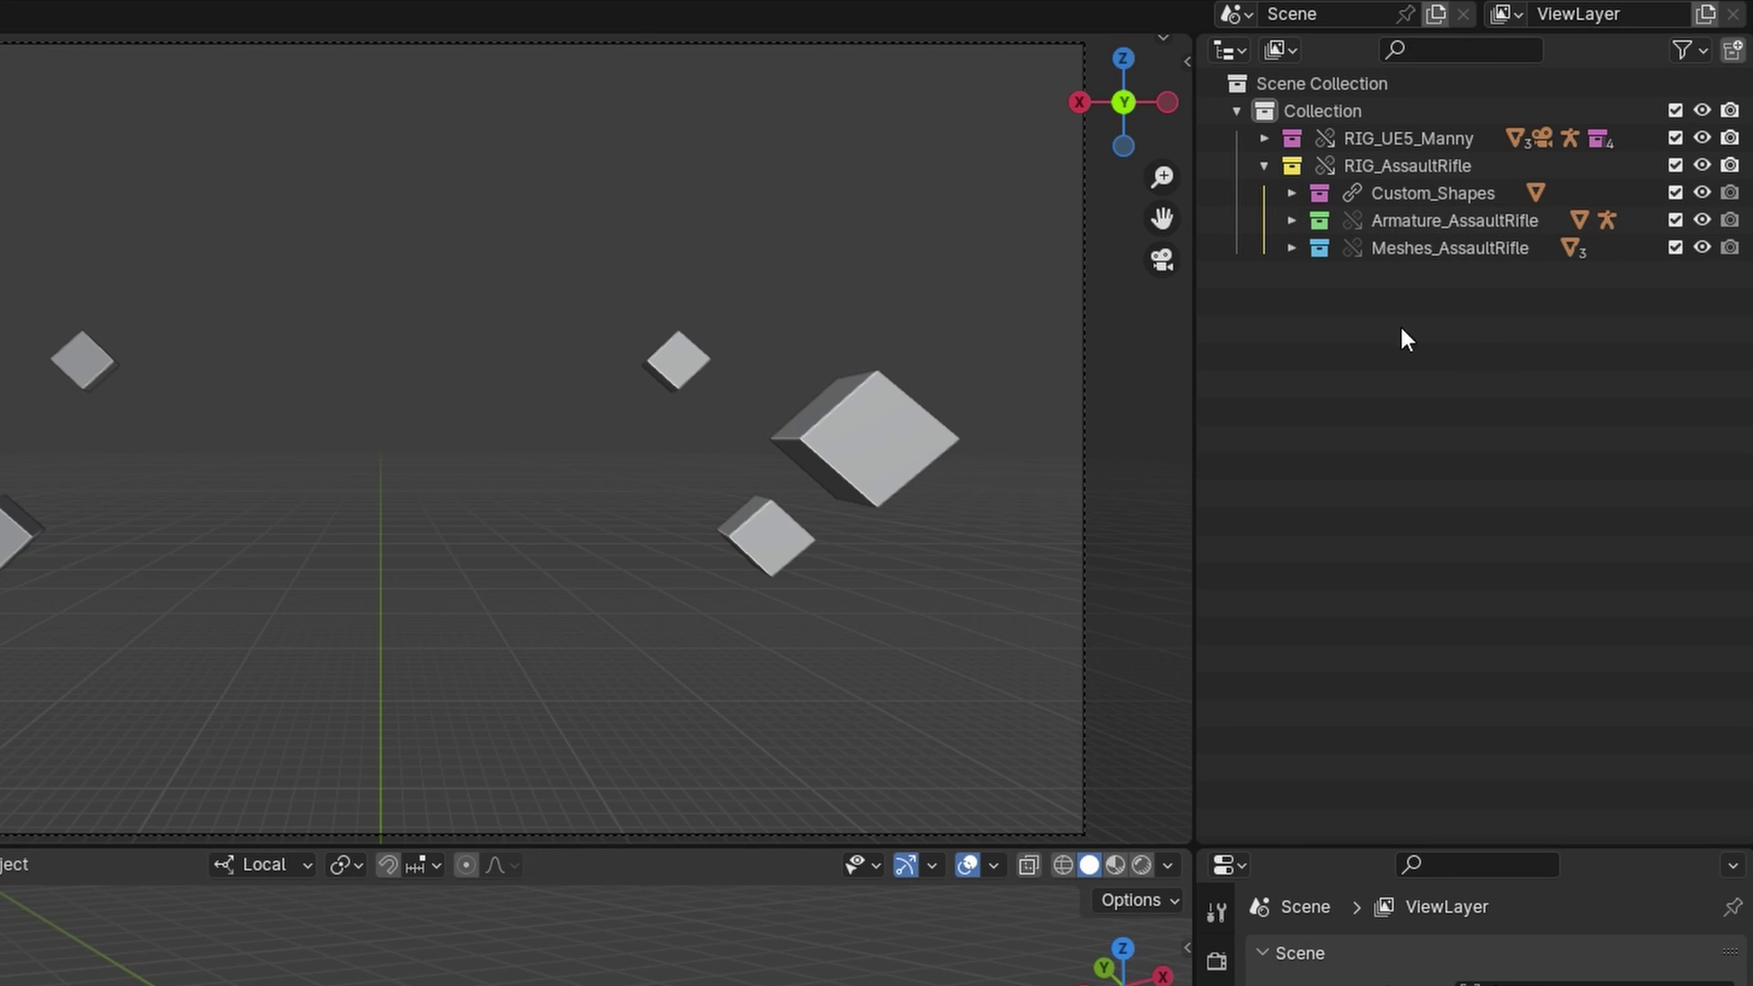
left_click(1675, 193)
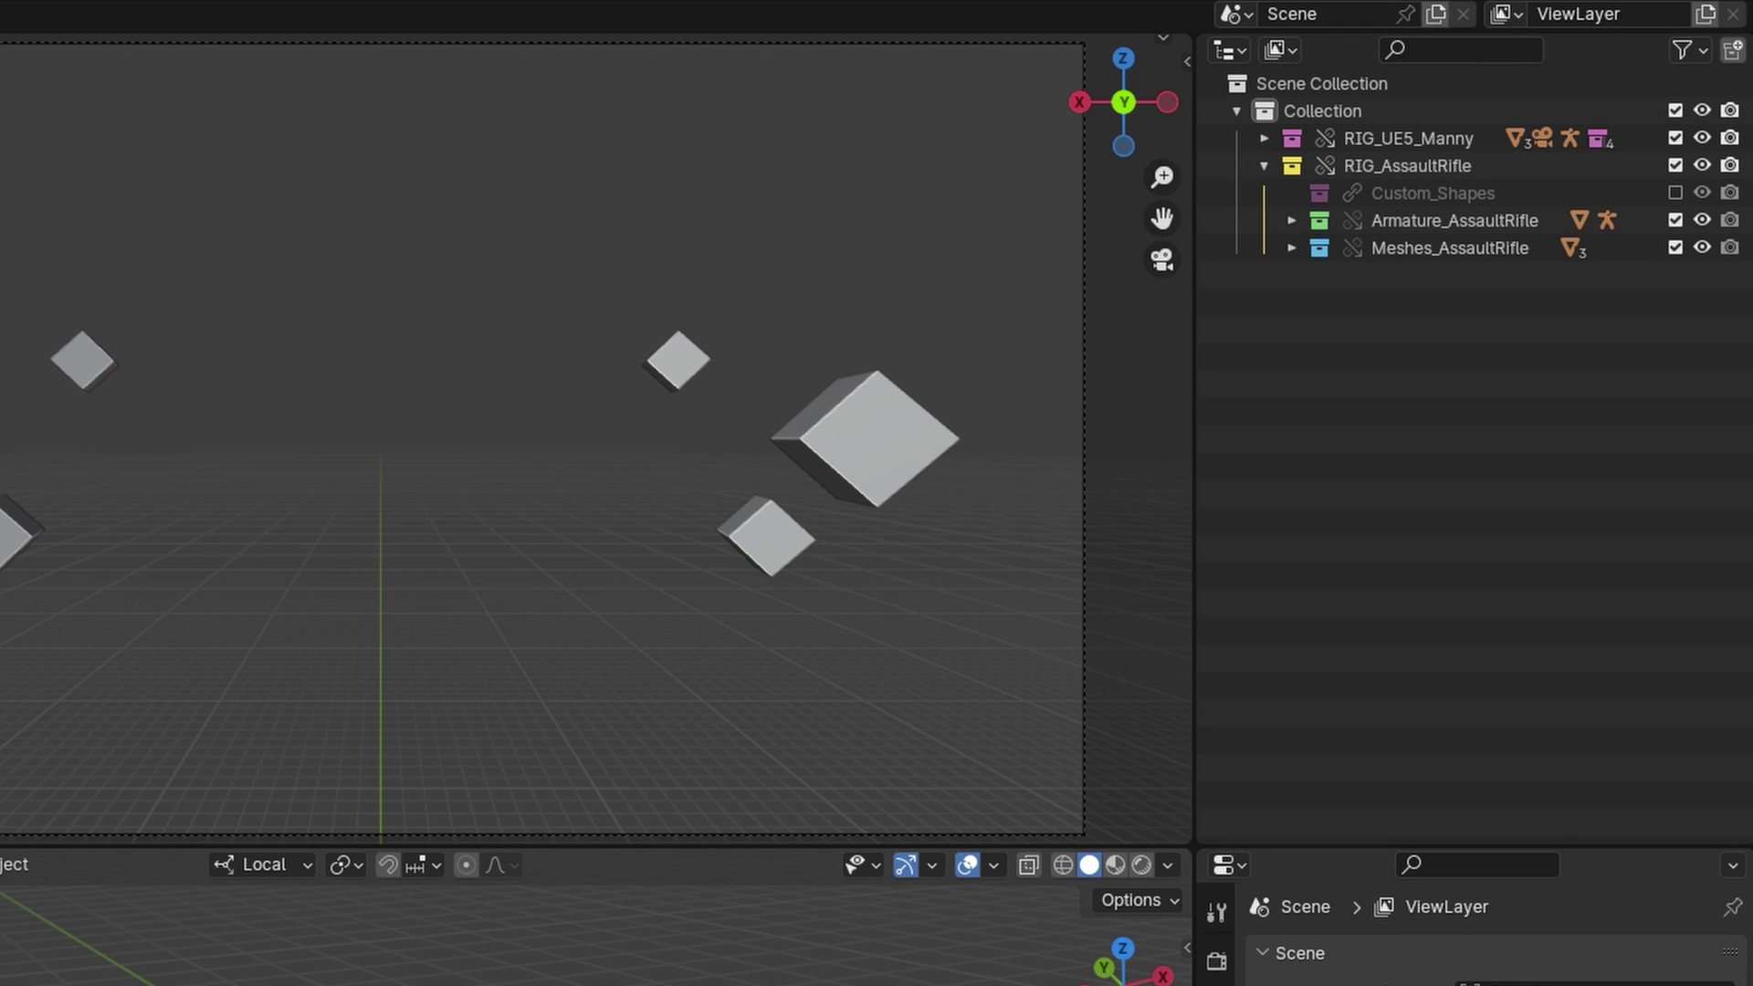
middle_click_drag(1060, 658, 1132, 619, "shift")
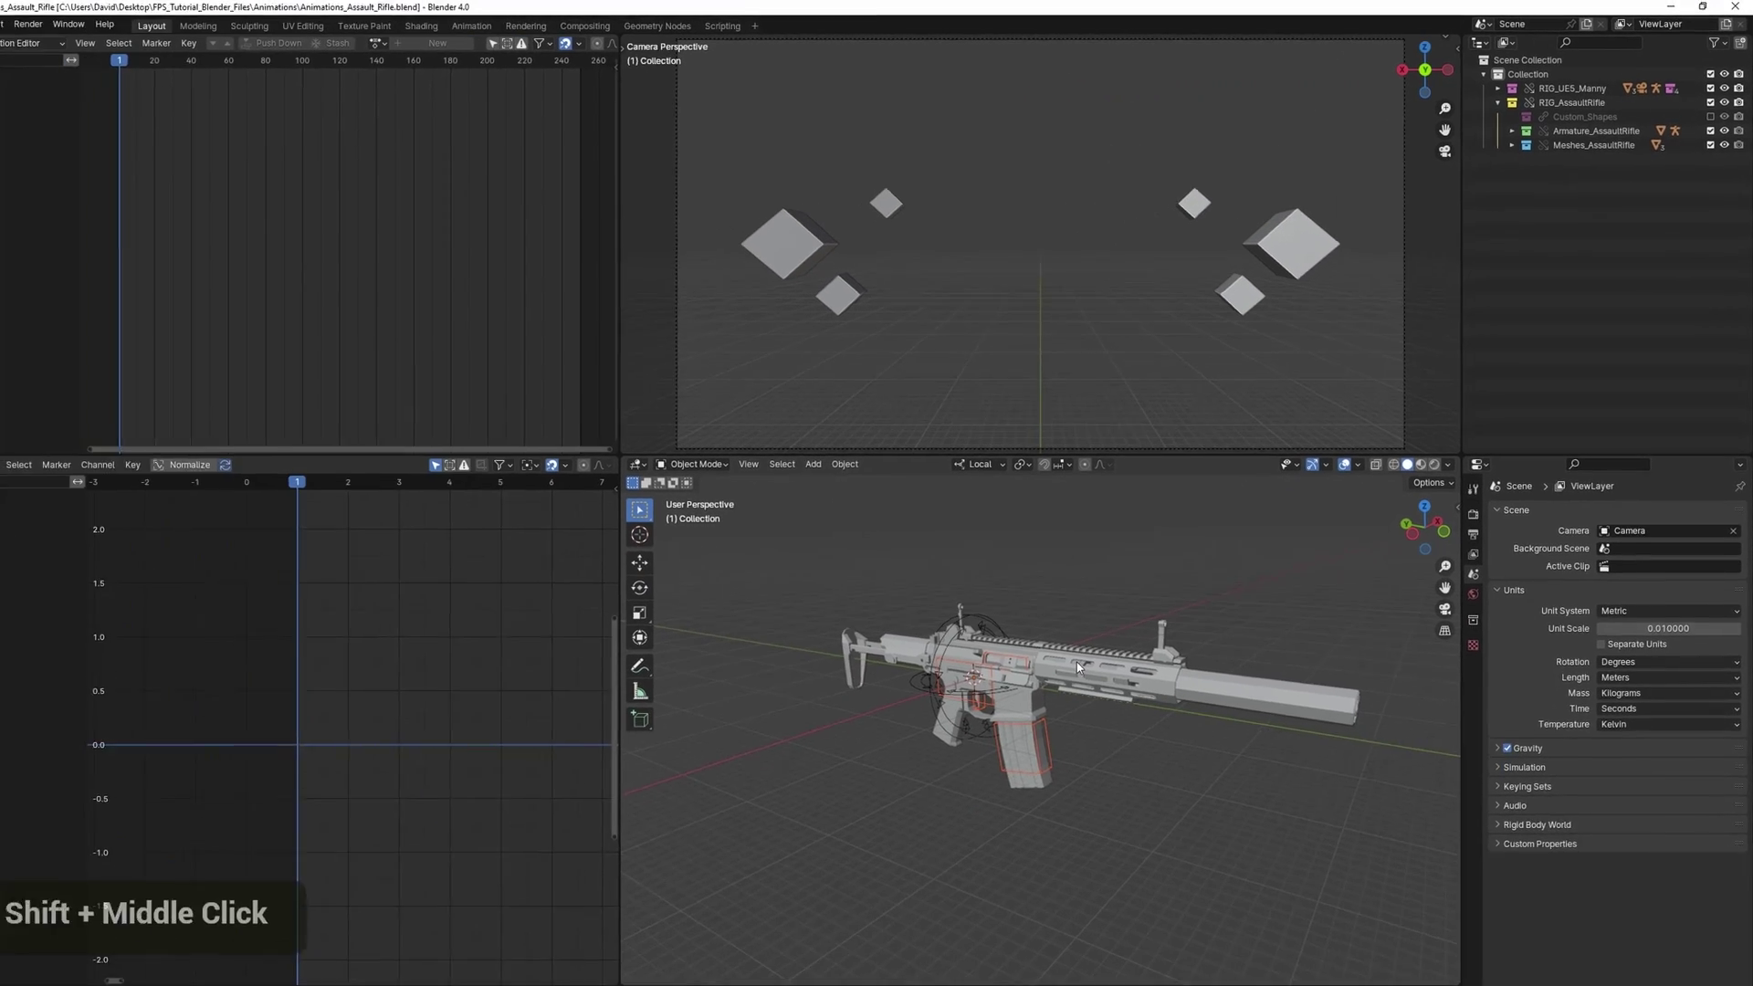
Step: Deselect the rifle, then select the rifle's armature
right_click(1078, 663)
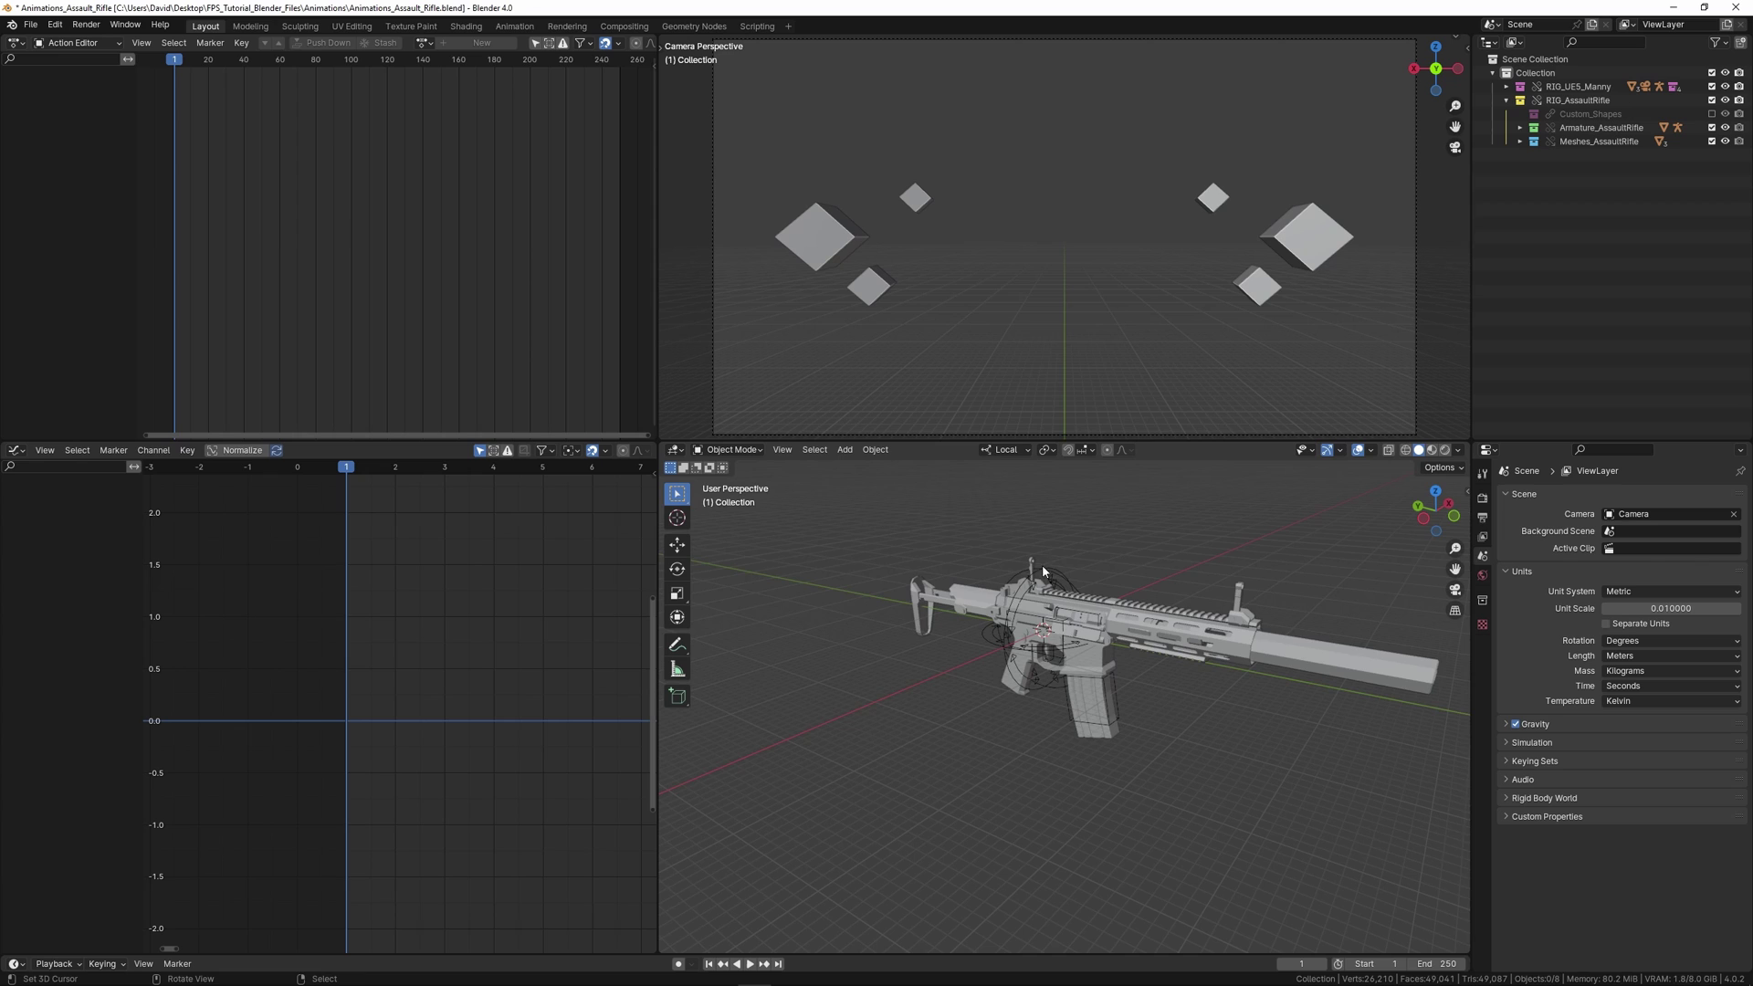
middle_click_drag(1042, 565, 1094, 699, "shift")
right_click(1033, 601)
scroll(1070, 601, "down", 5)
scroll(1045, 738, "down", 2)
scroll(1034, 705, "down", 1, "shift")
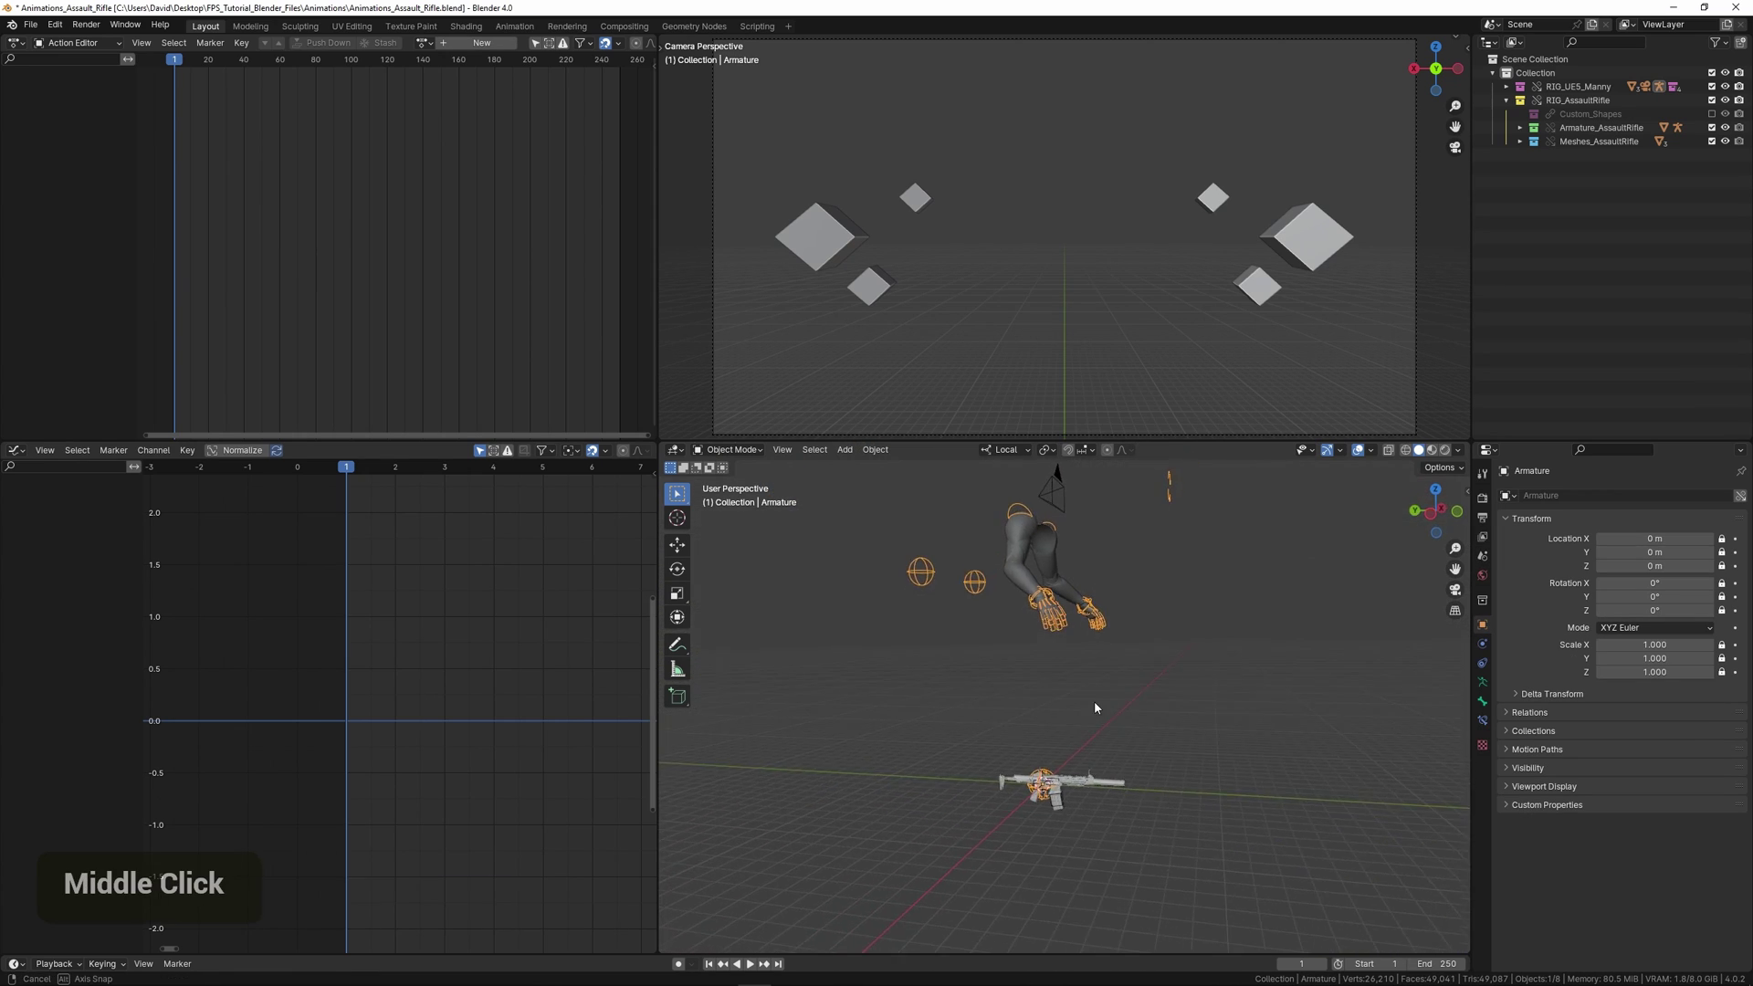
scroll(1029, 708, "up", 2)
Step: In Pose Mode, select the CB_Gun bone, test-move it, and undo the move
key("ctrl+Tab")
right_click(1036, 819)
middle_click_drag(1036, 820, 1315, 677, "shift")
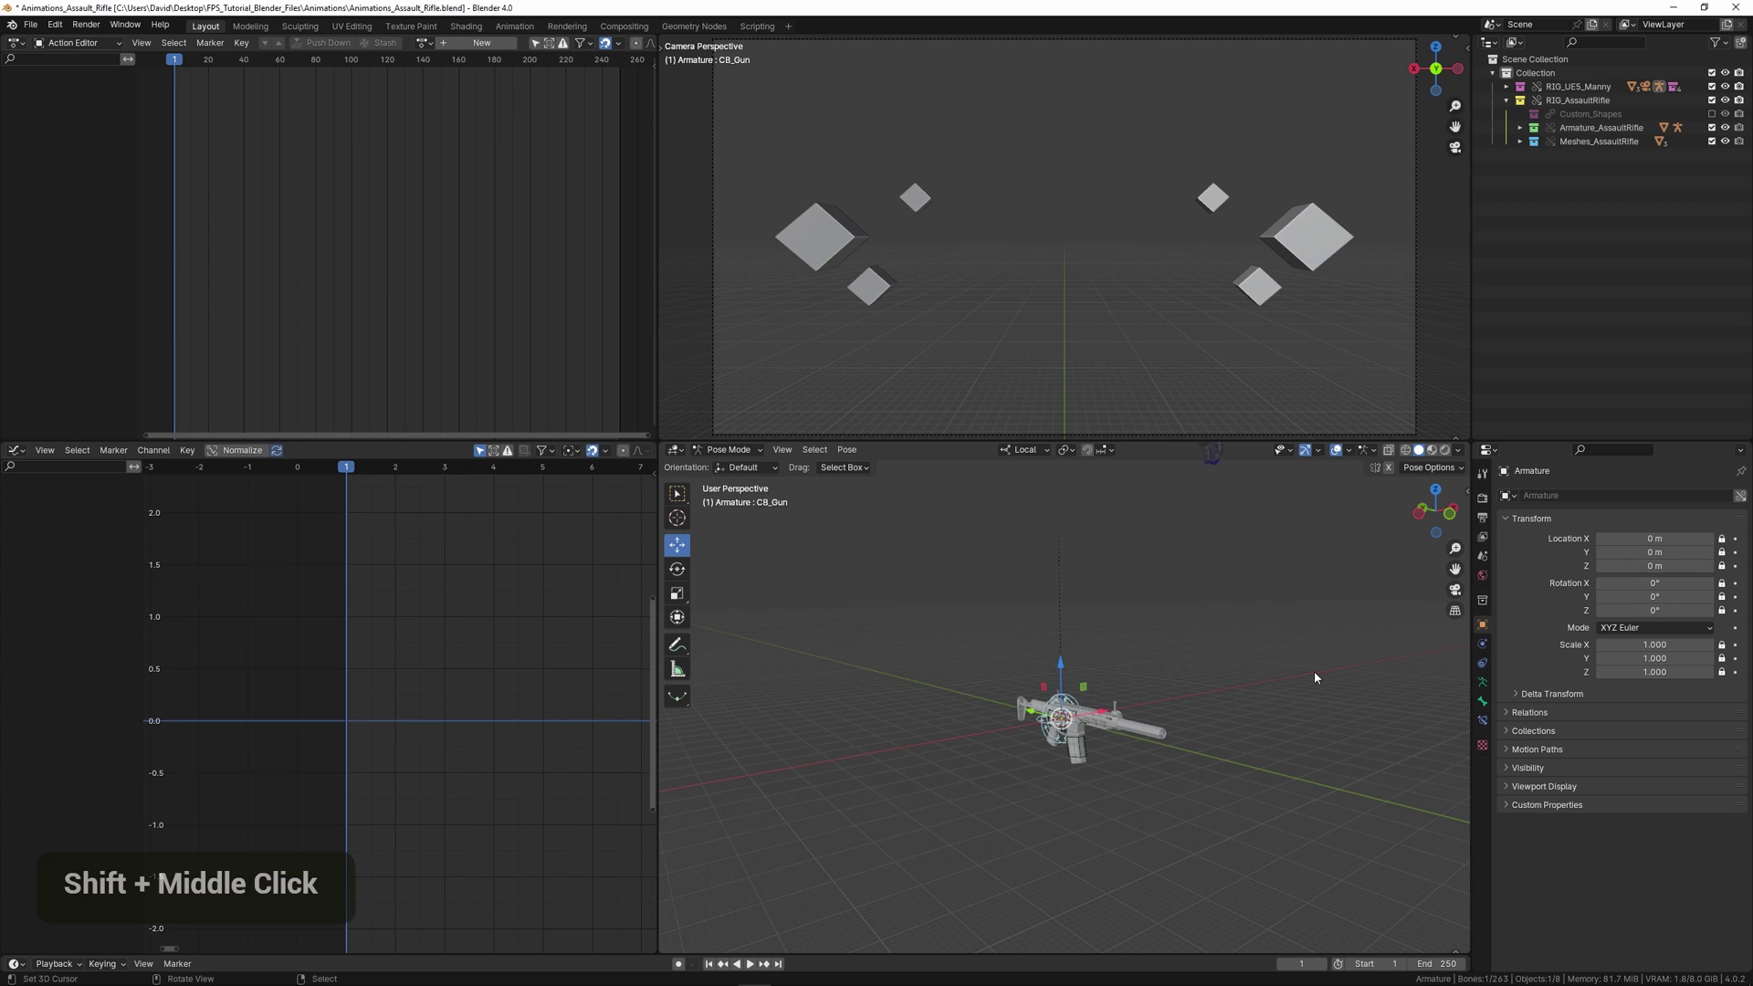
left_click(1481, 702)
middle_click_drag(1146, 618, 1072, 658)
scroll(1135, 657, "up", 3)
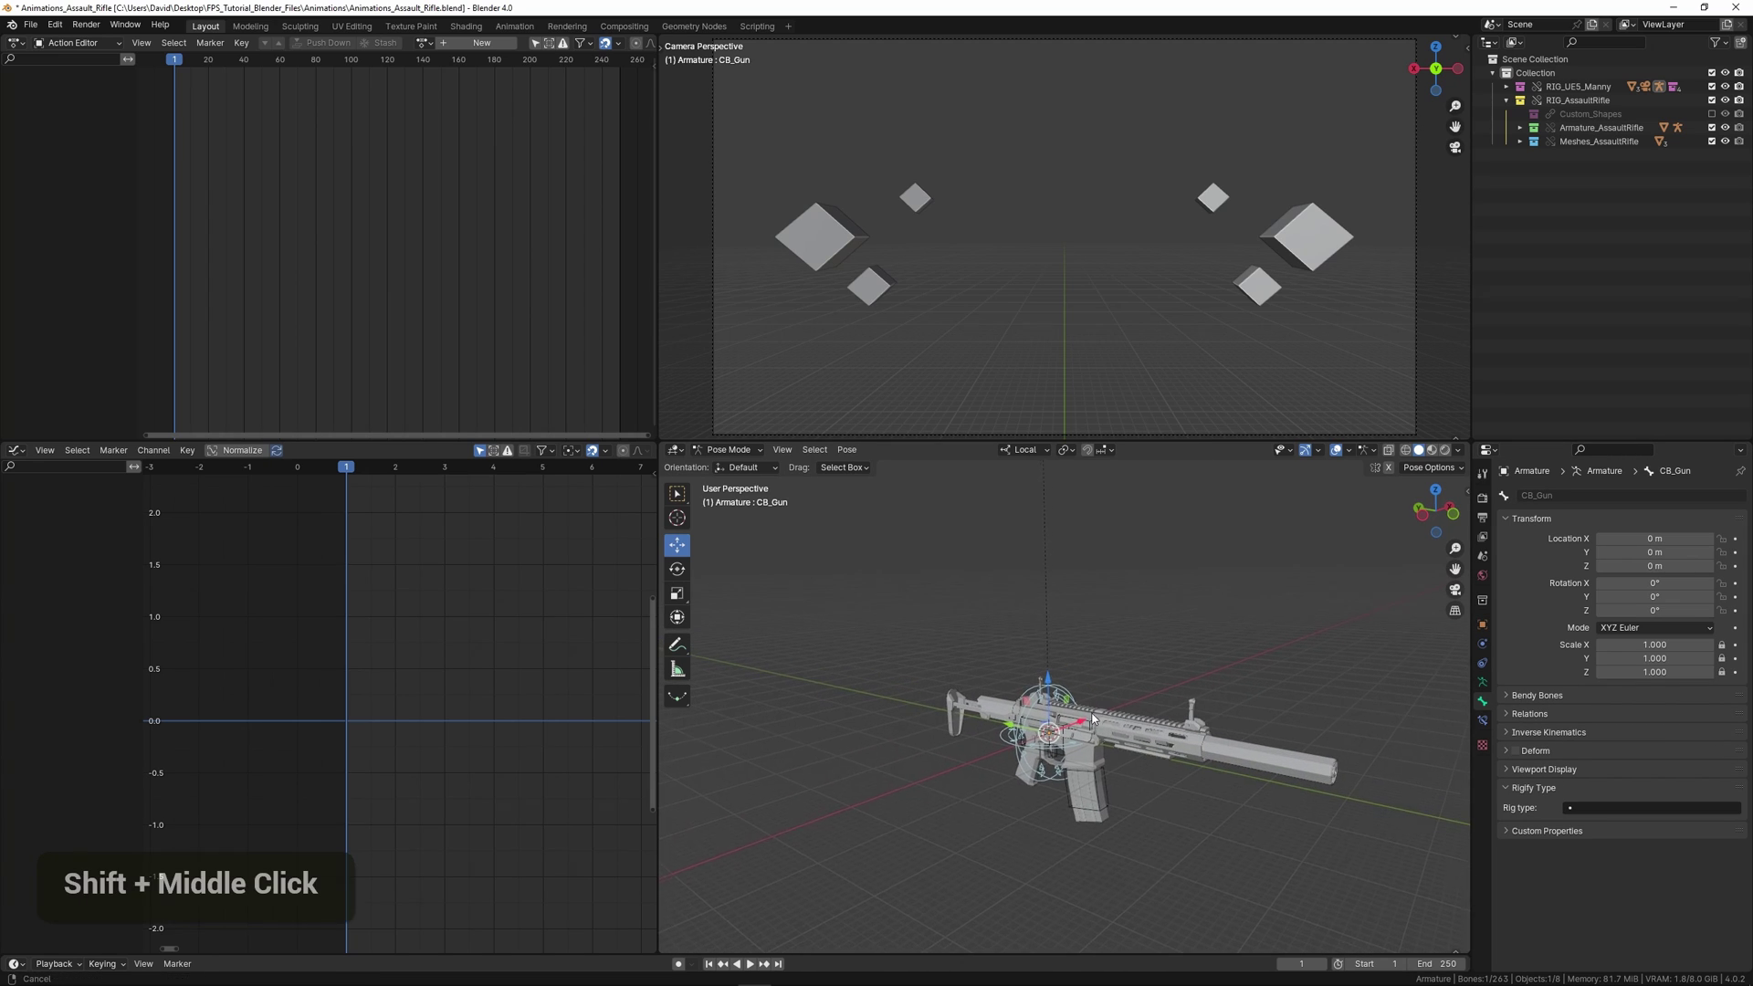
key("g")
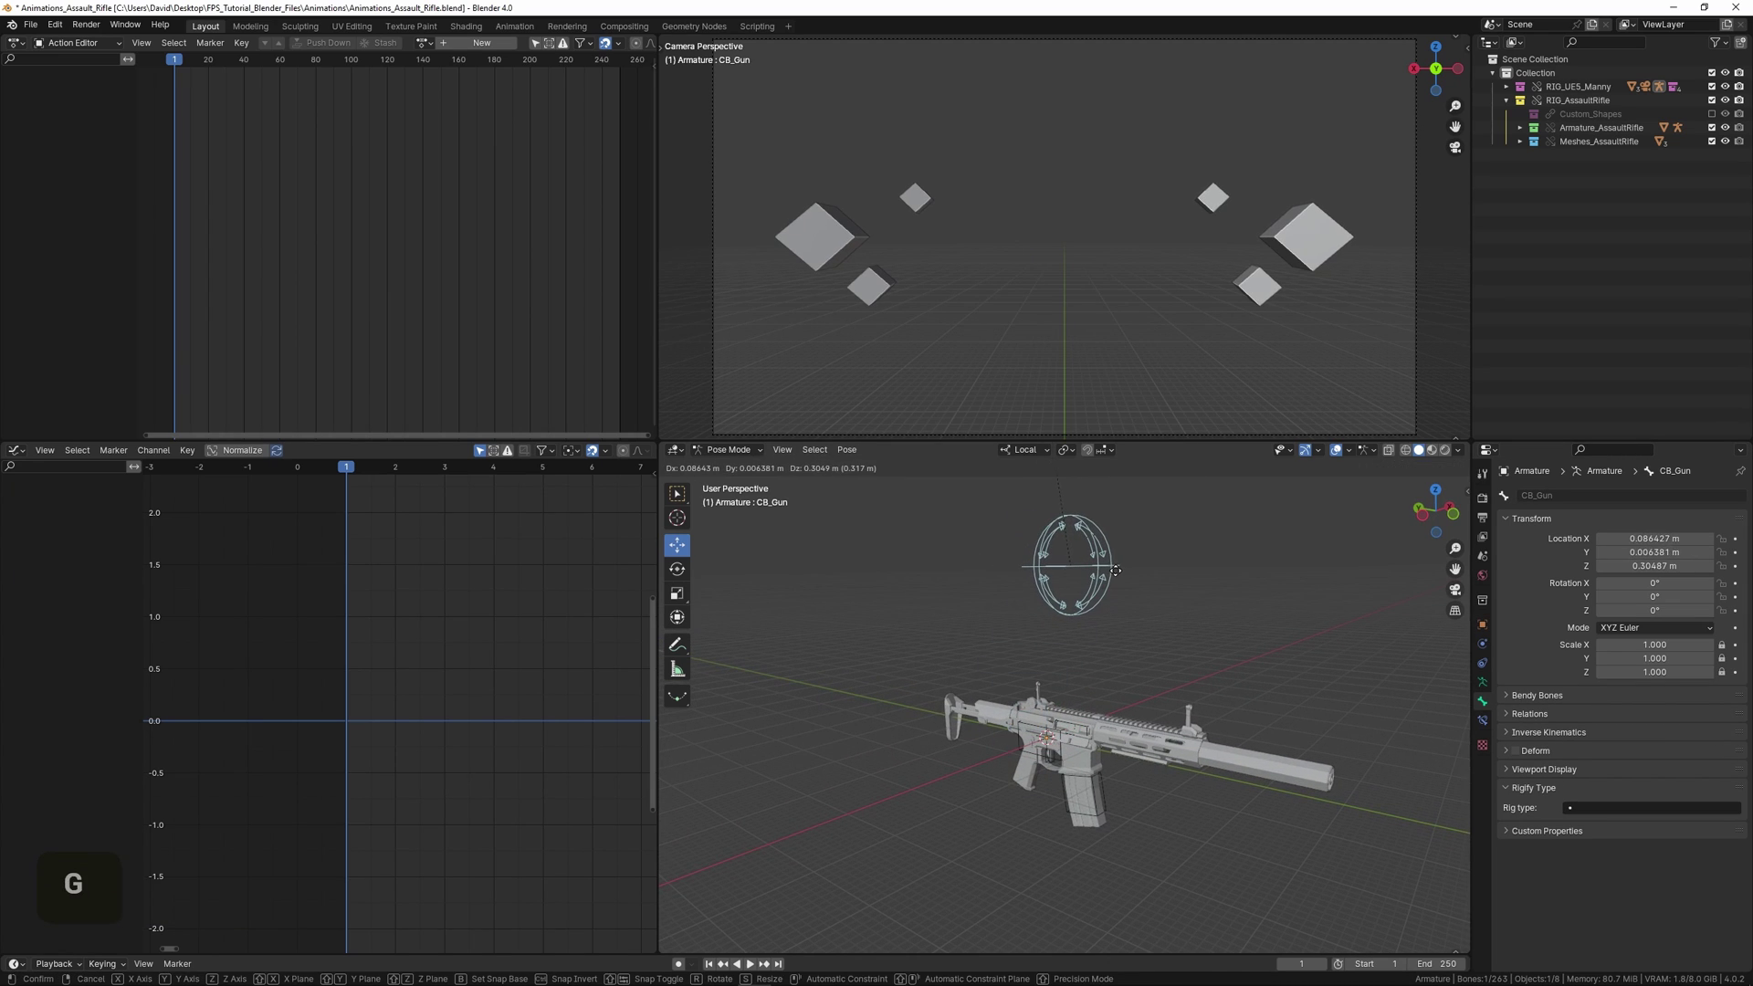
left_click(1112, 581)
key("ctrl+z")
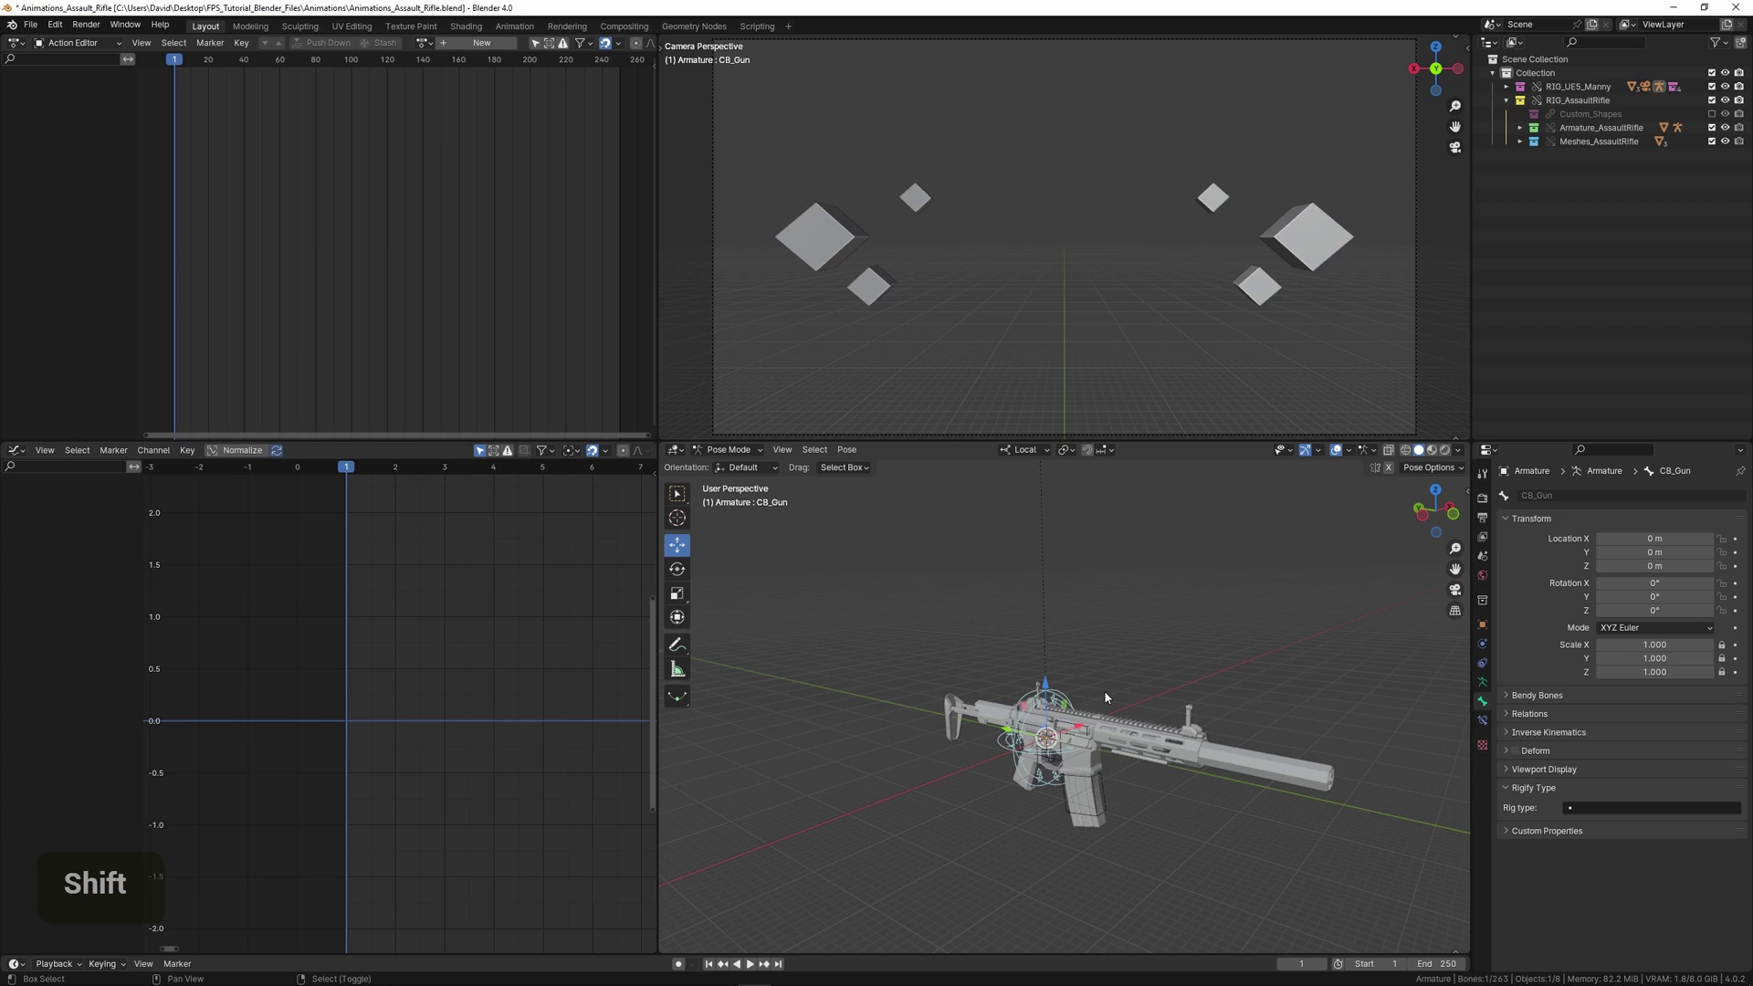
Step: Return the rifle rig to Object Mode and select SKEL_AssaultRifle
middle_click_drag(1104, 690, 1105, 607, "shift")
scroll(1076, 676, "up", 2)
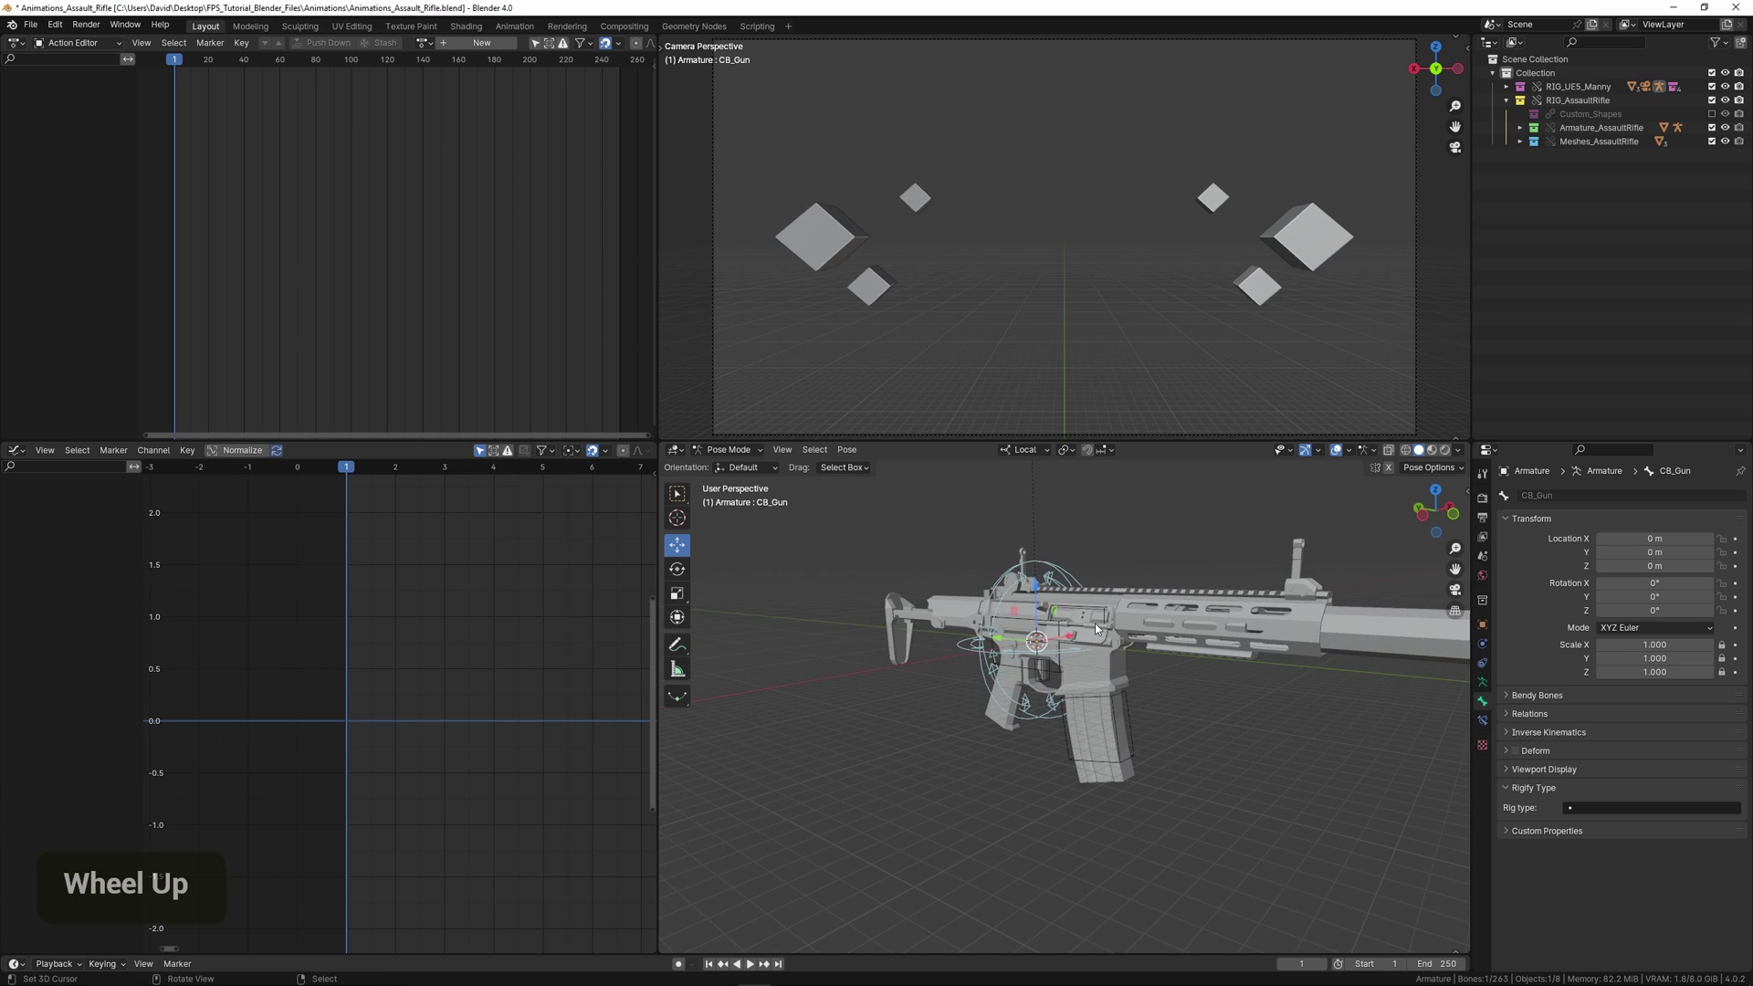
key("ctrl")
key("ctrl+Tab")
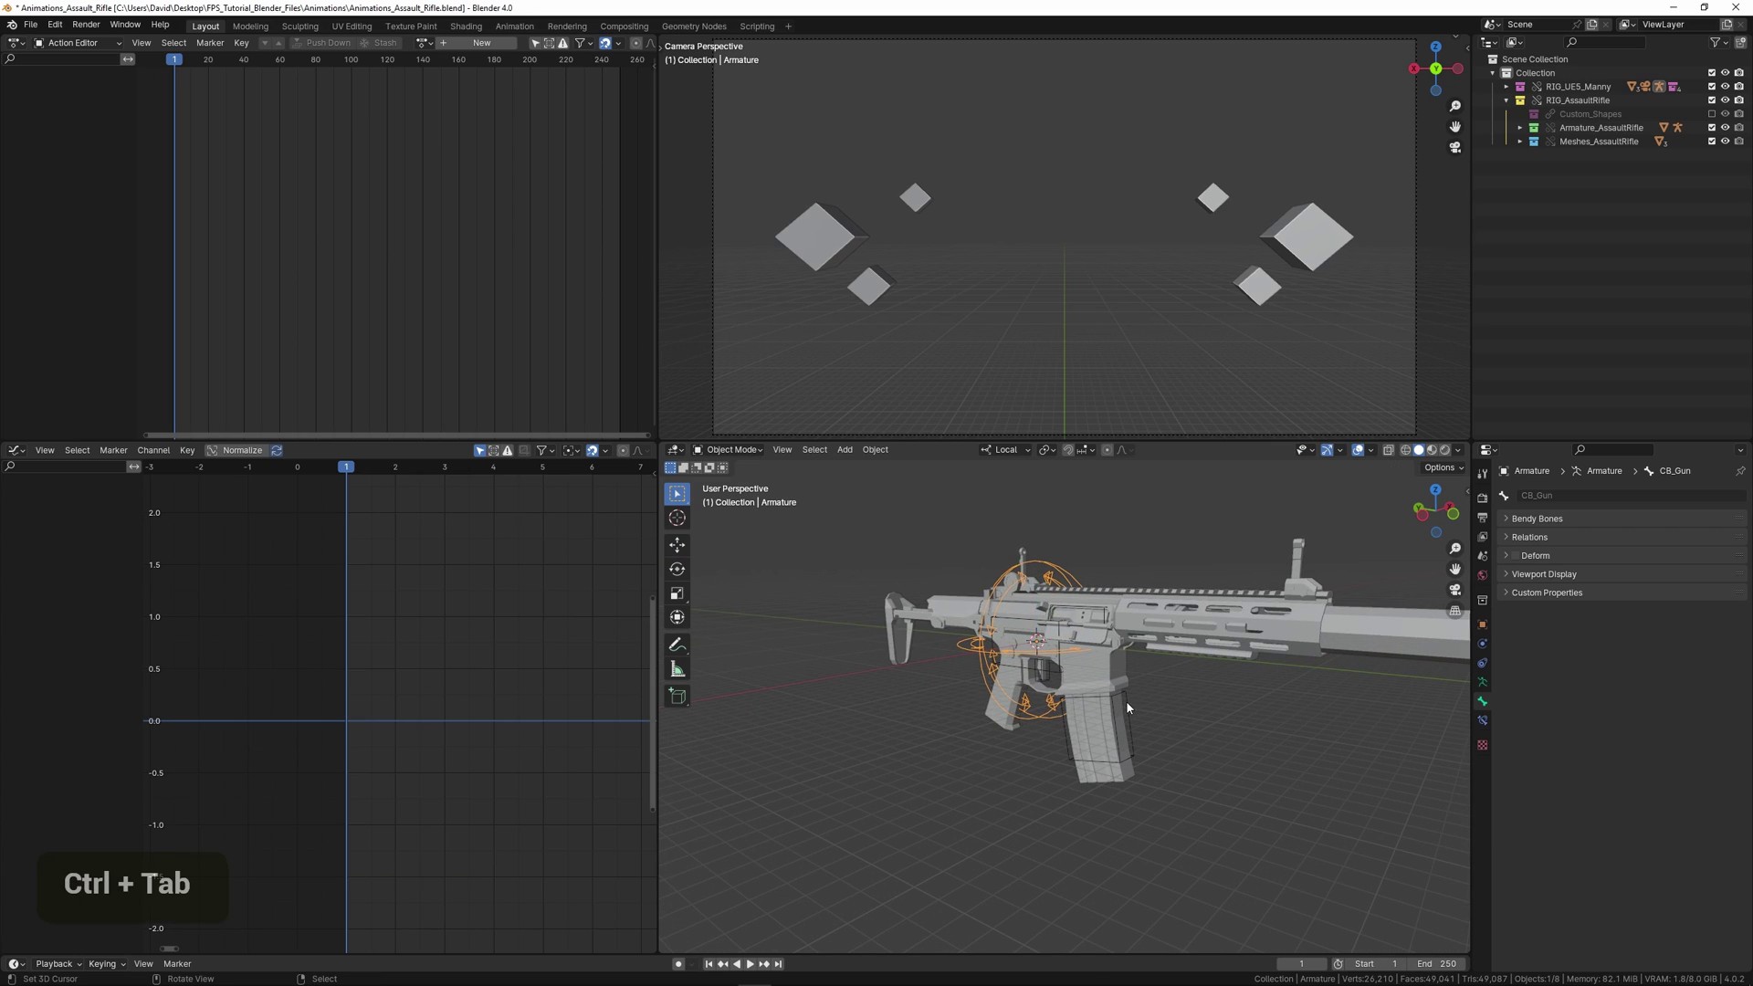
right_click(1131, 702)
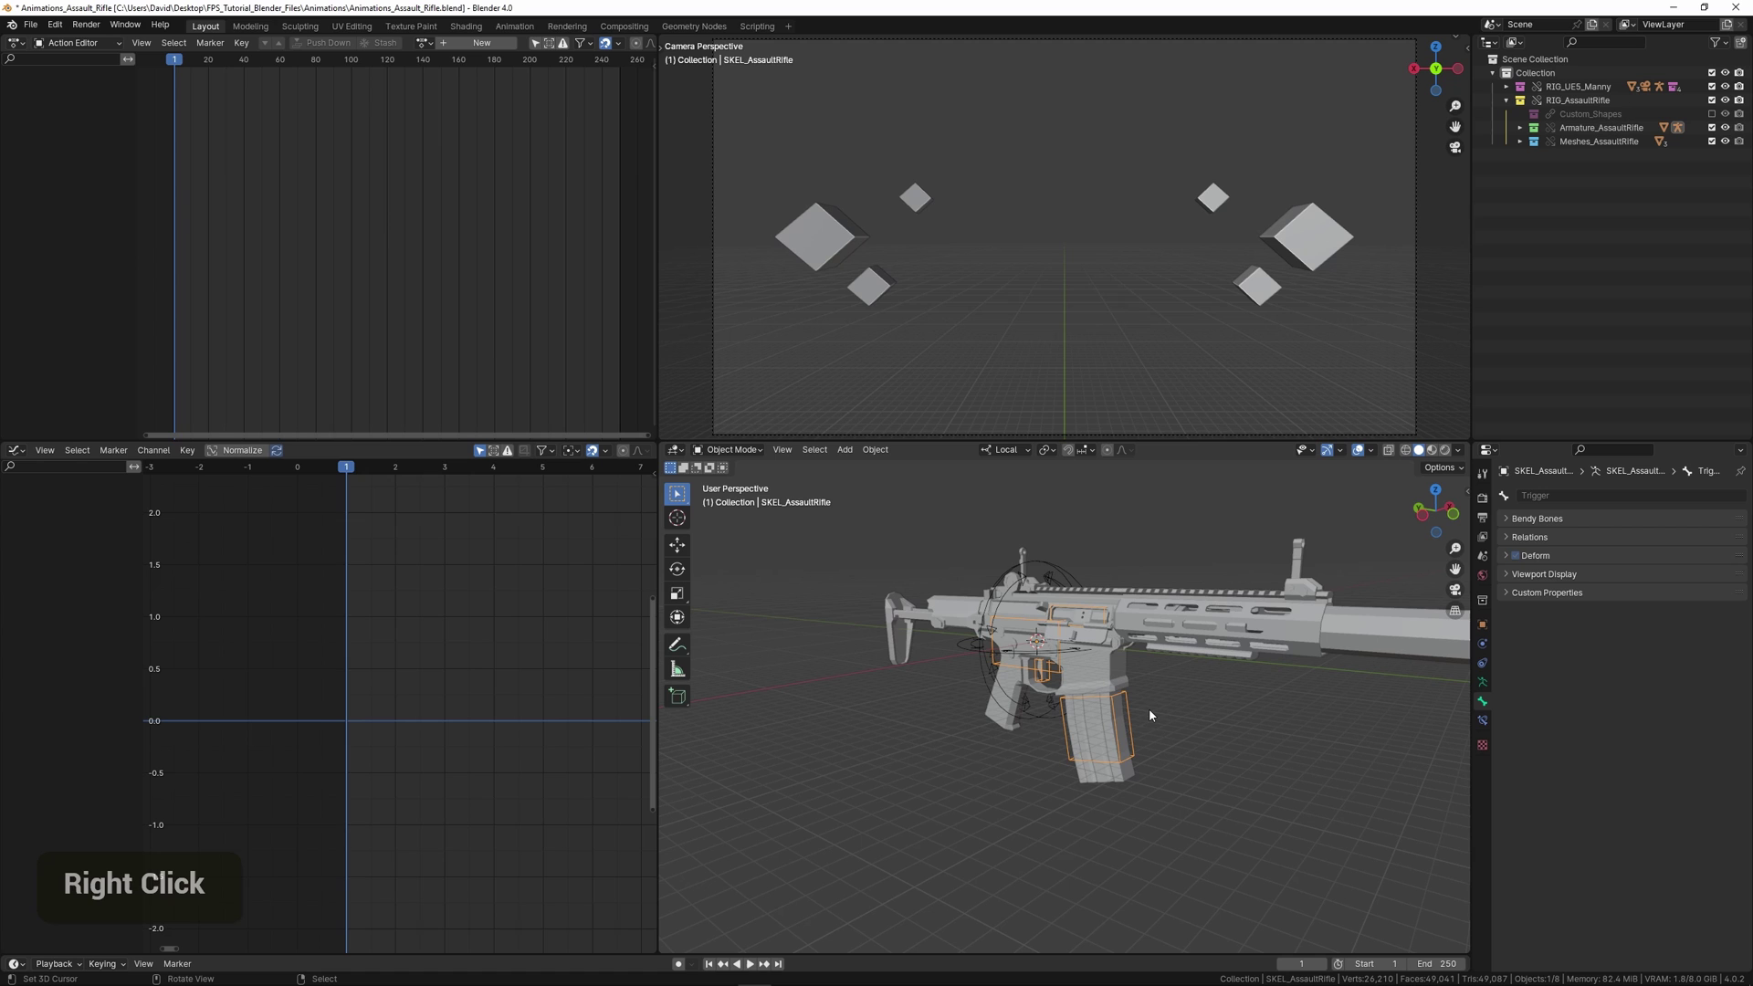
Step: Add a Copy Transforms constraint to SKEL_AssaultRifle with Armature as its target
left_click(1482, 663)
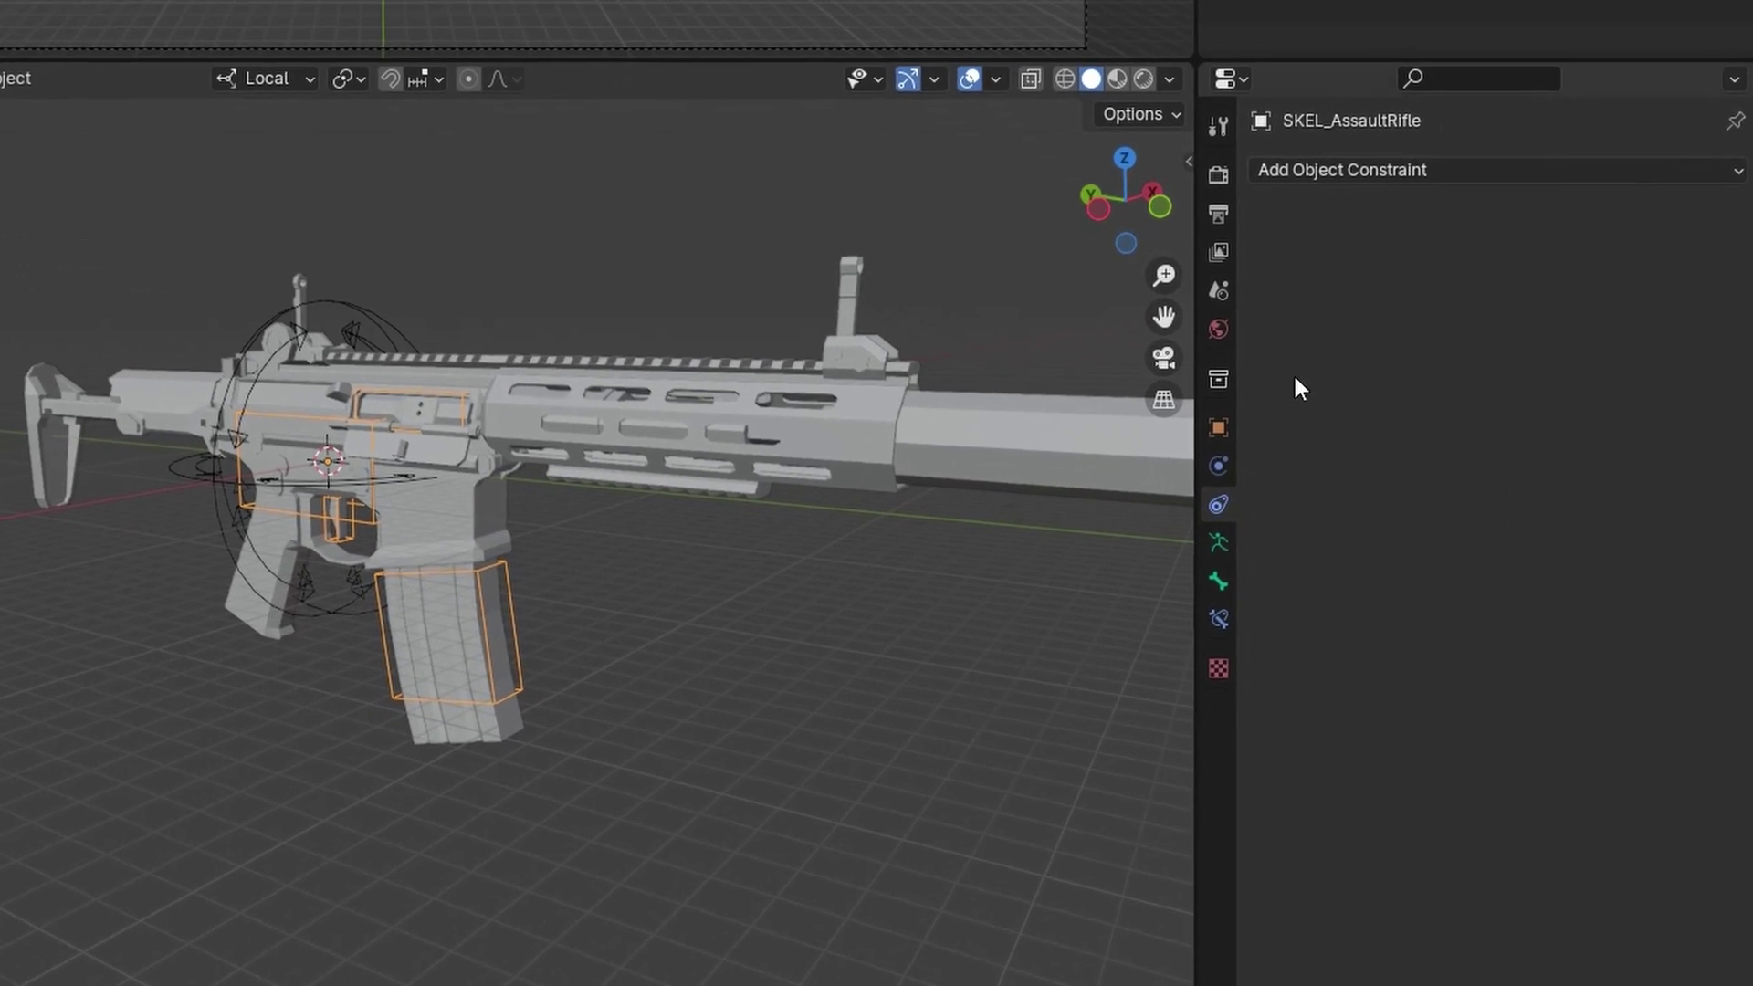
left_click(1348, 169)
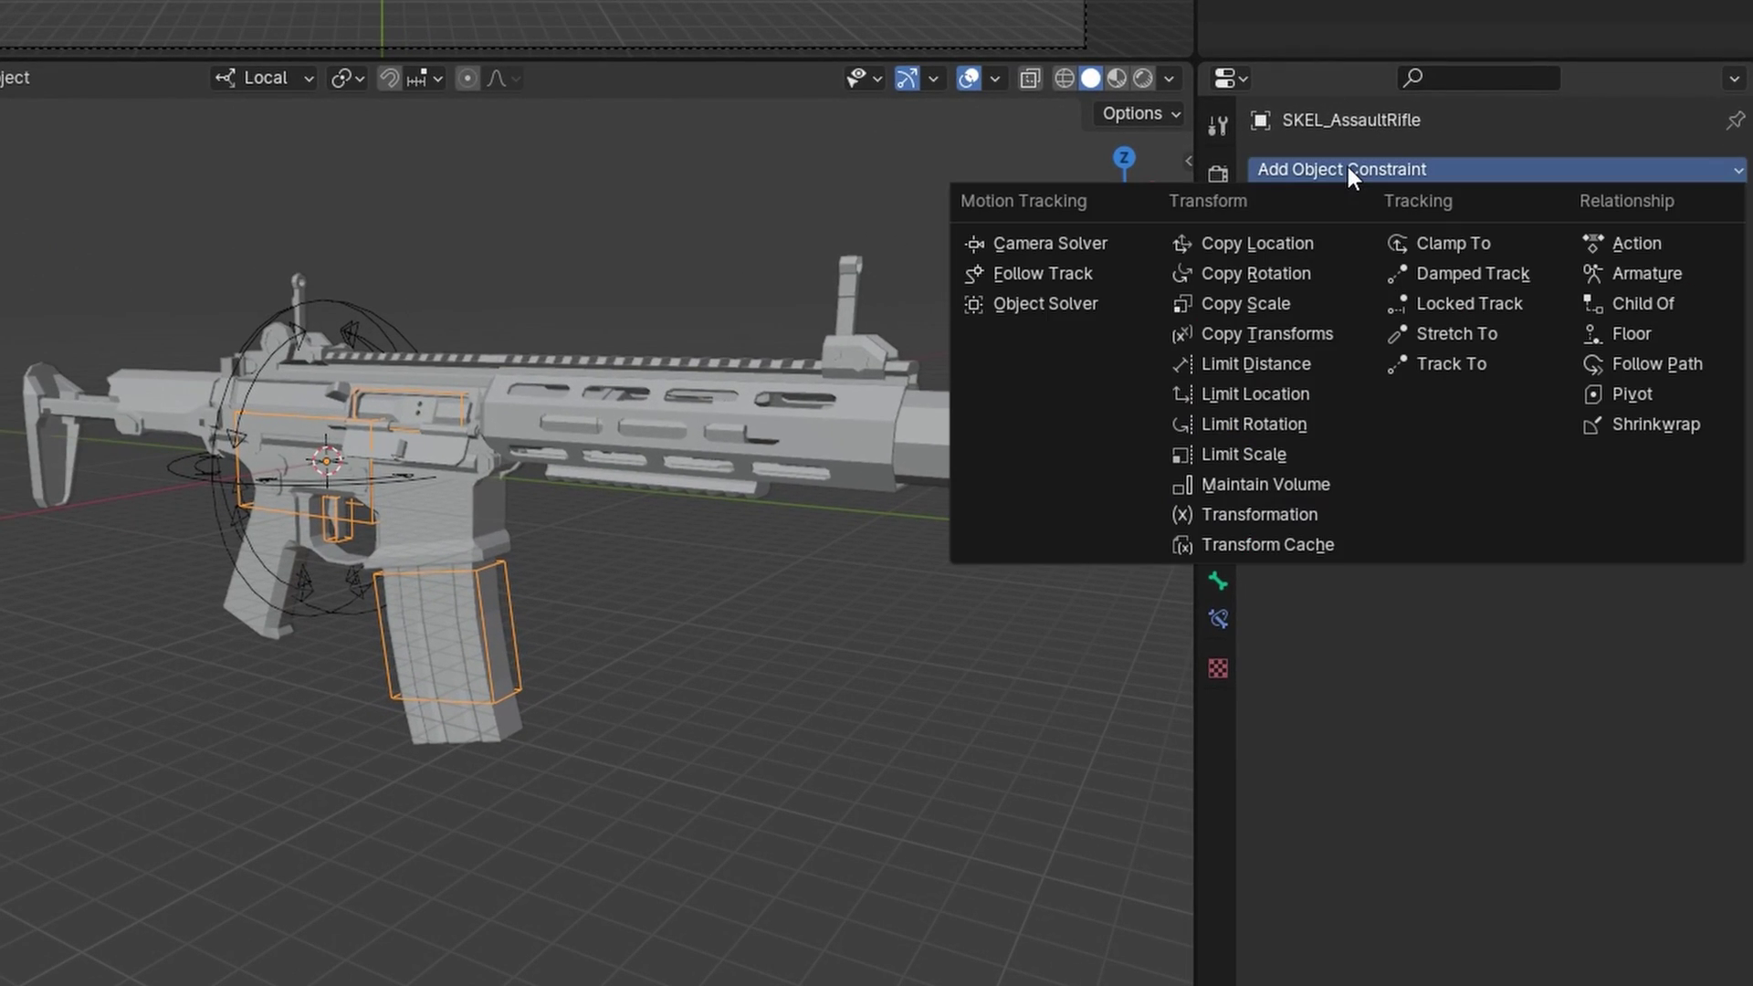
left_click(1302, 332)
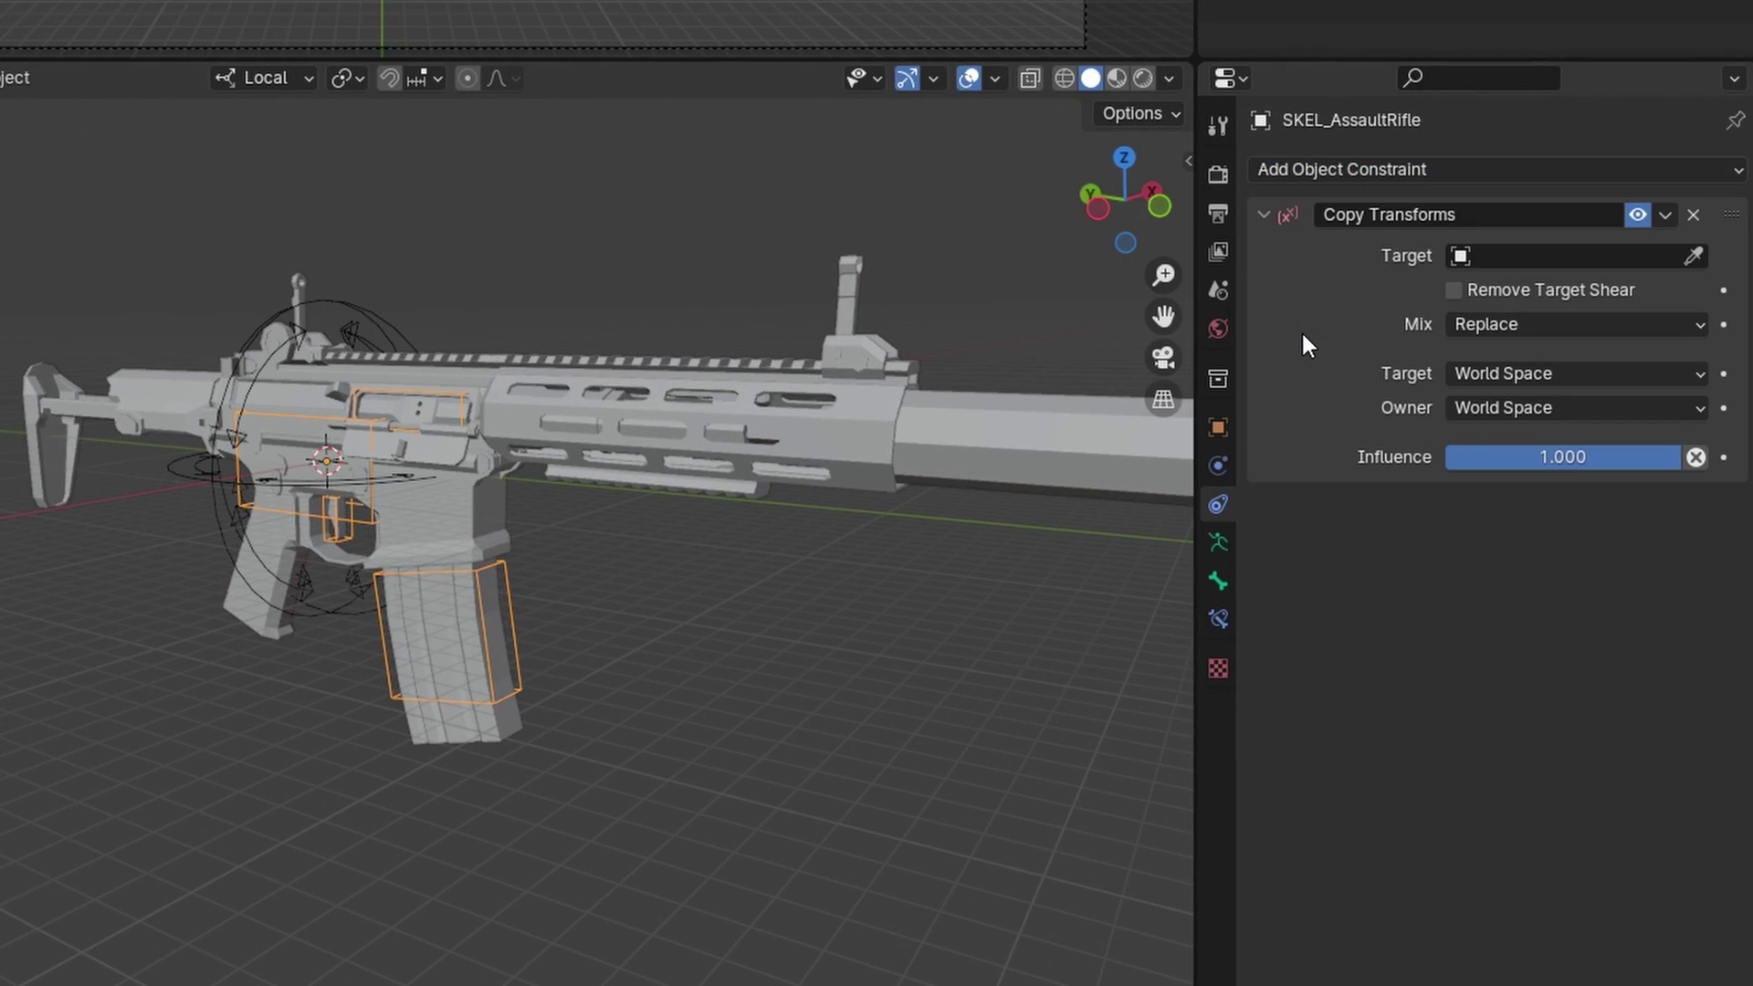
left_click(1504, 254)
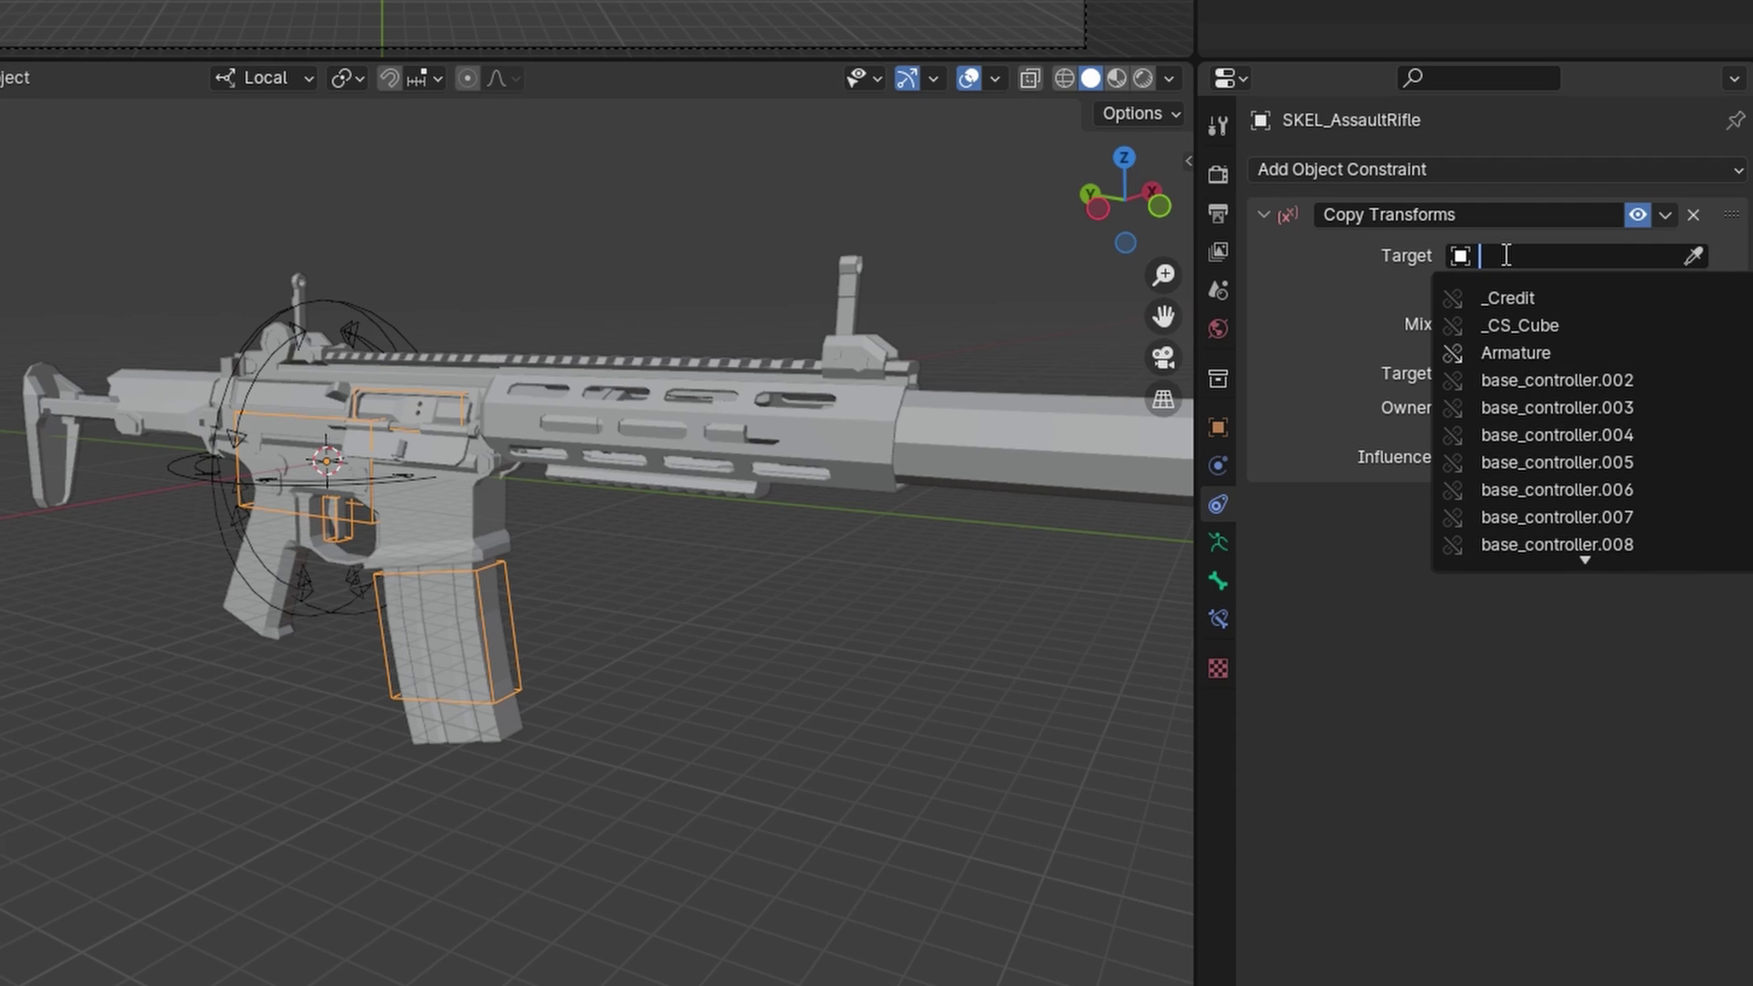
type("armature")
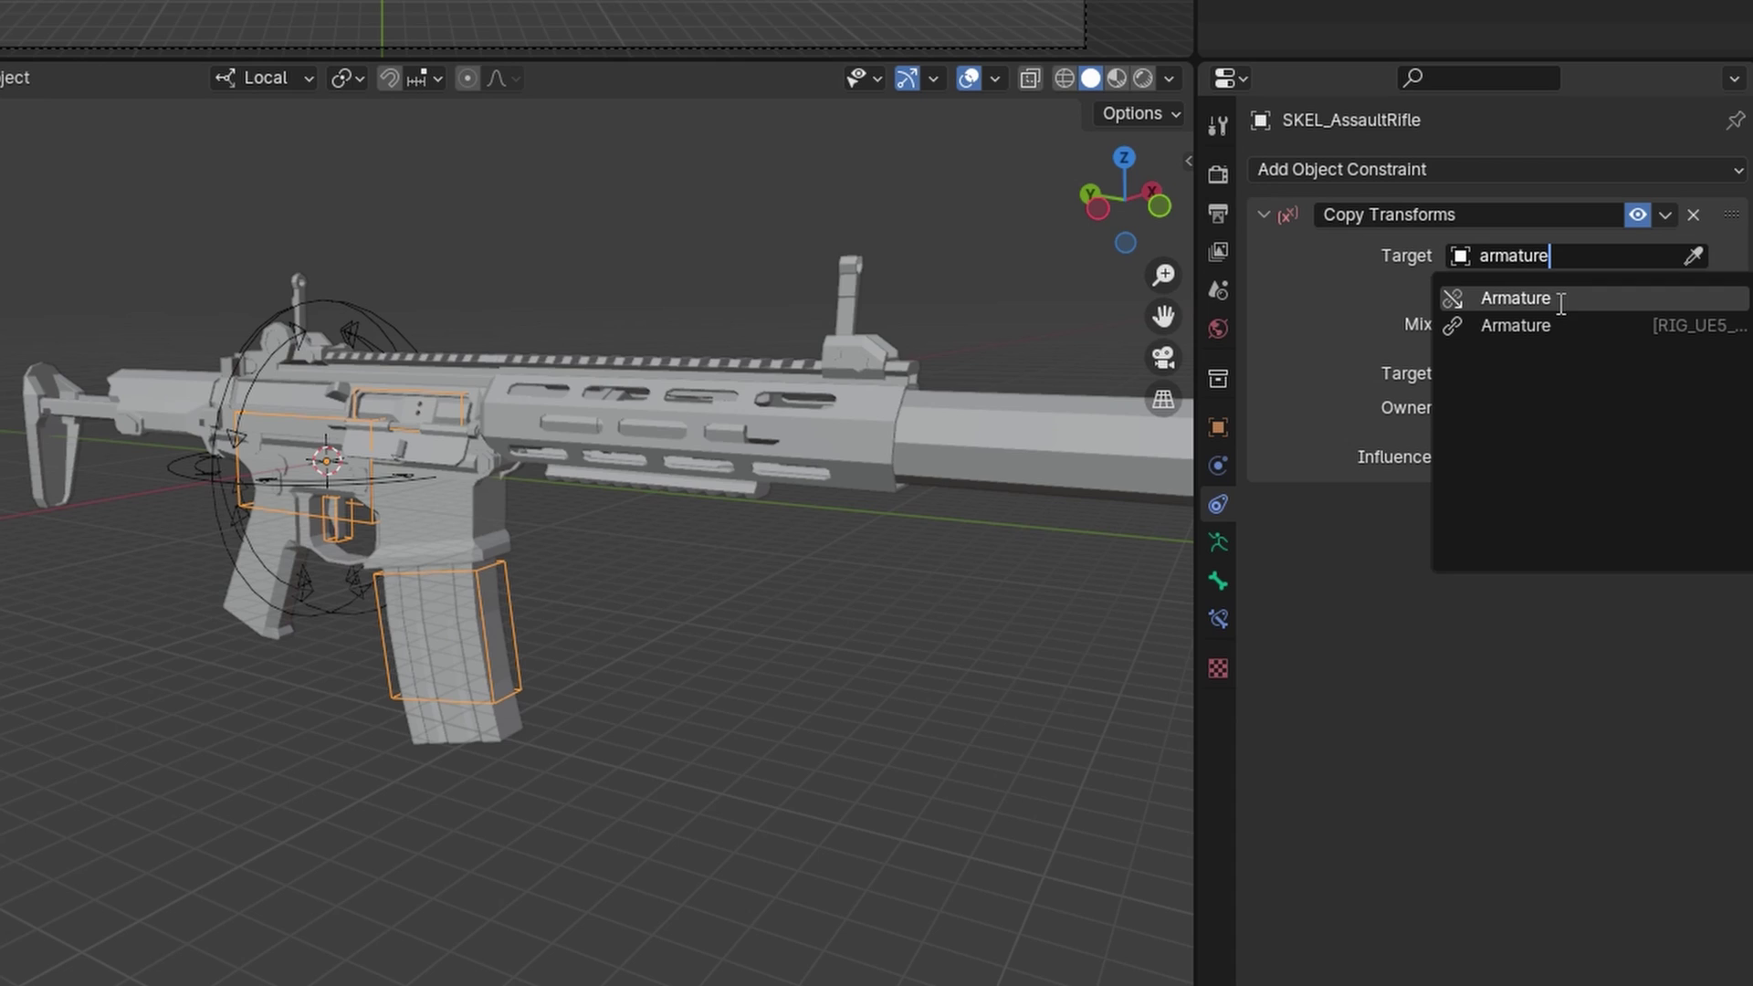
left_click(1547, 299)
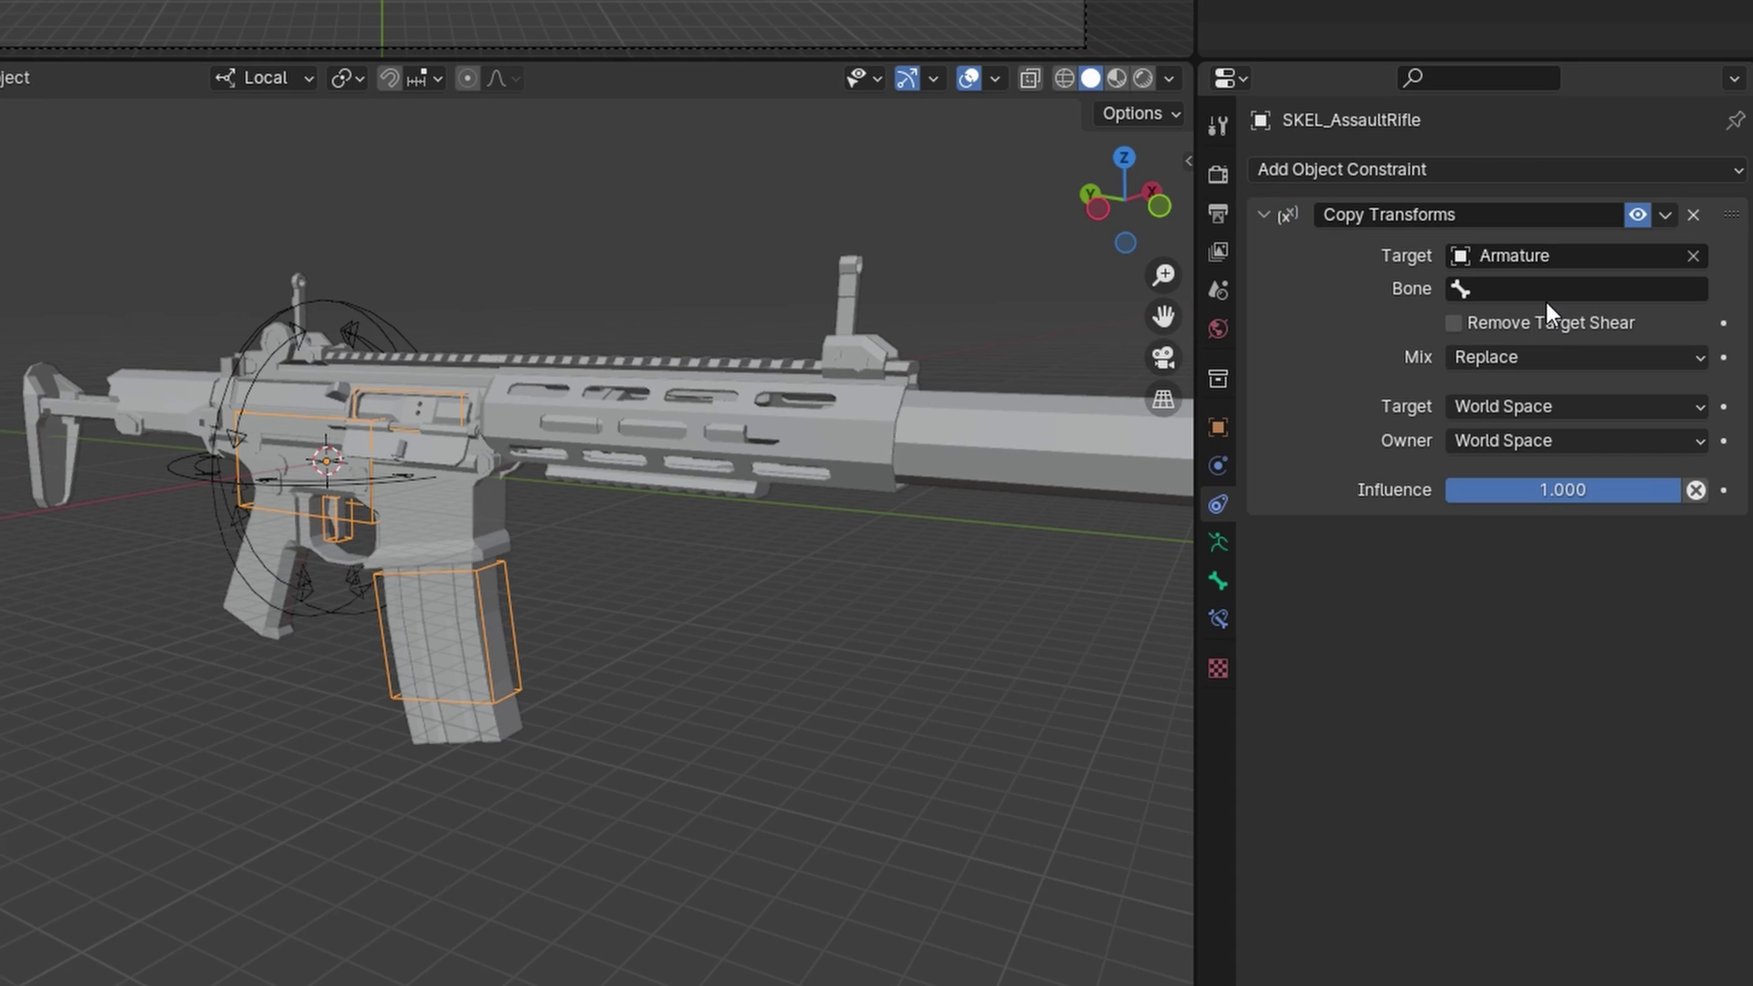
Step: Set the constraint's bone to ik_hand_gun, then select the Armature object
left_click(1523, 288)
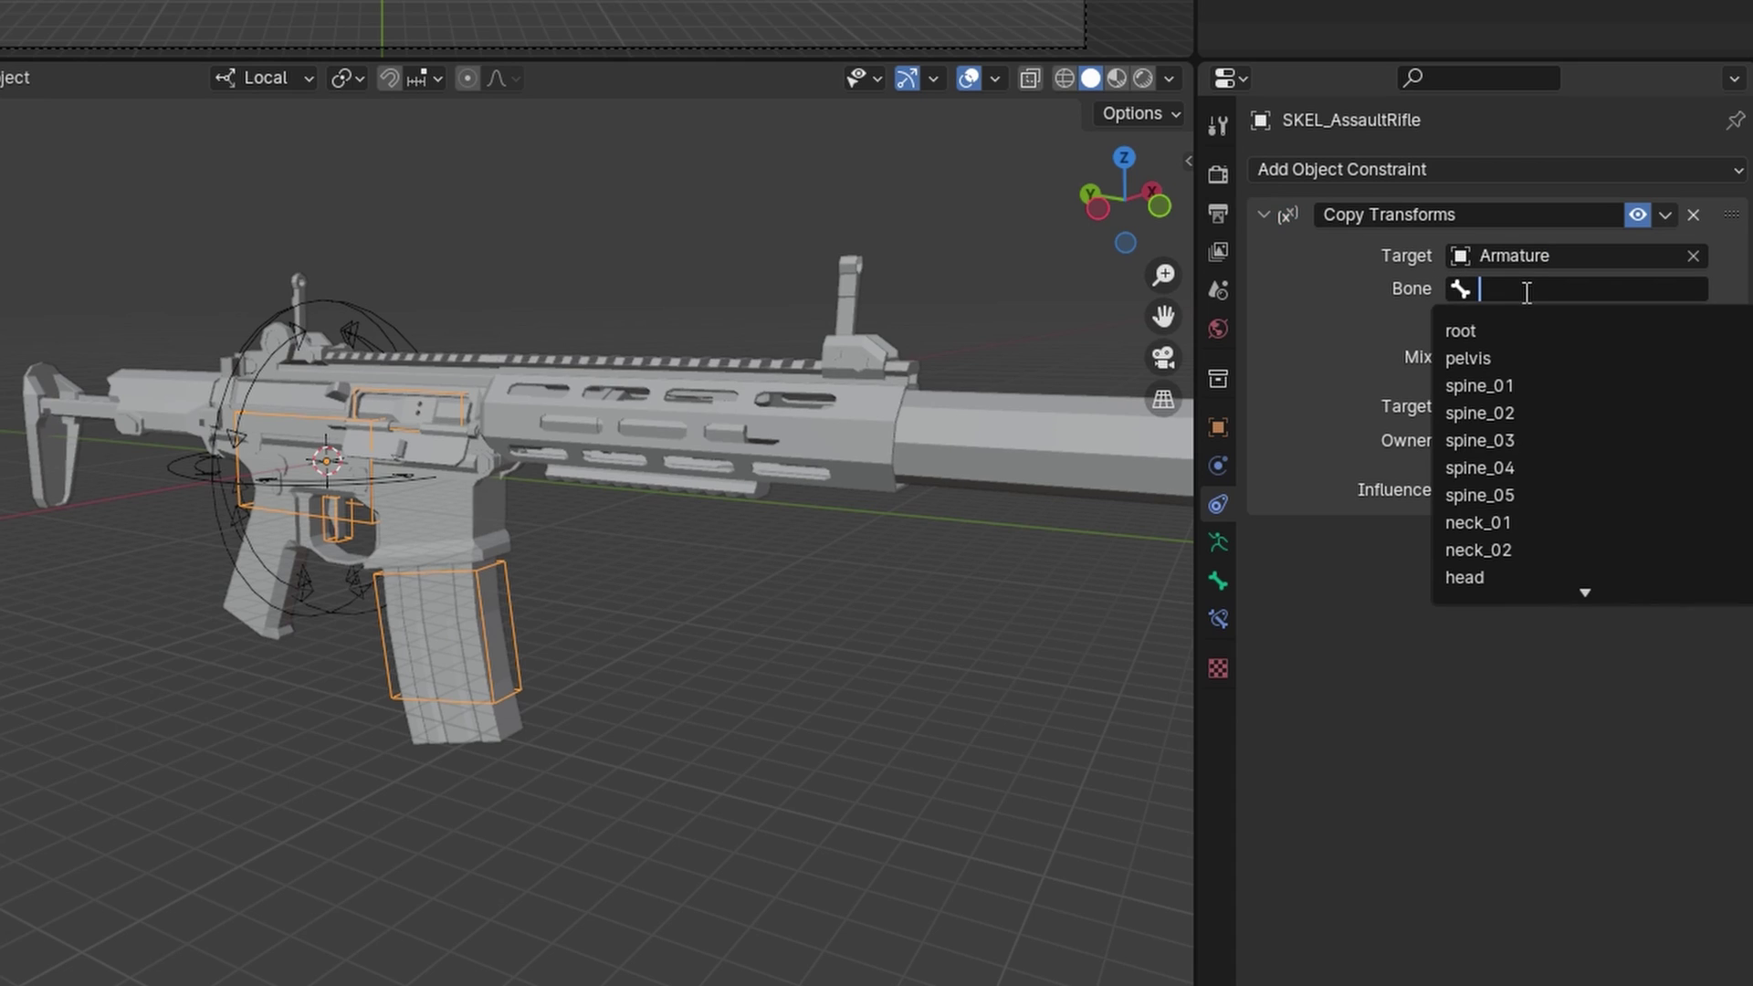
type("ik_hand_gun")
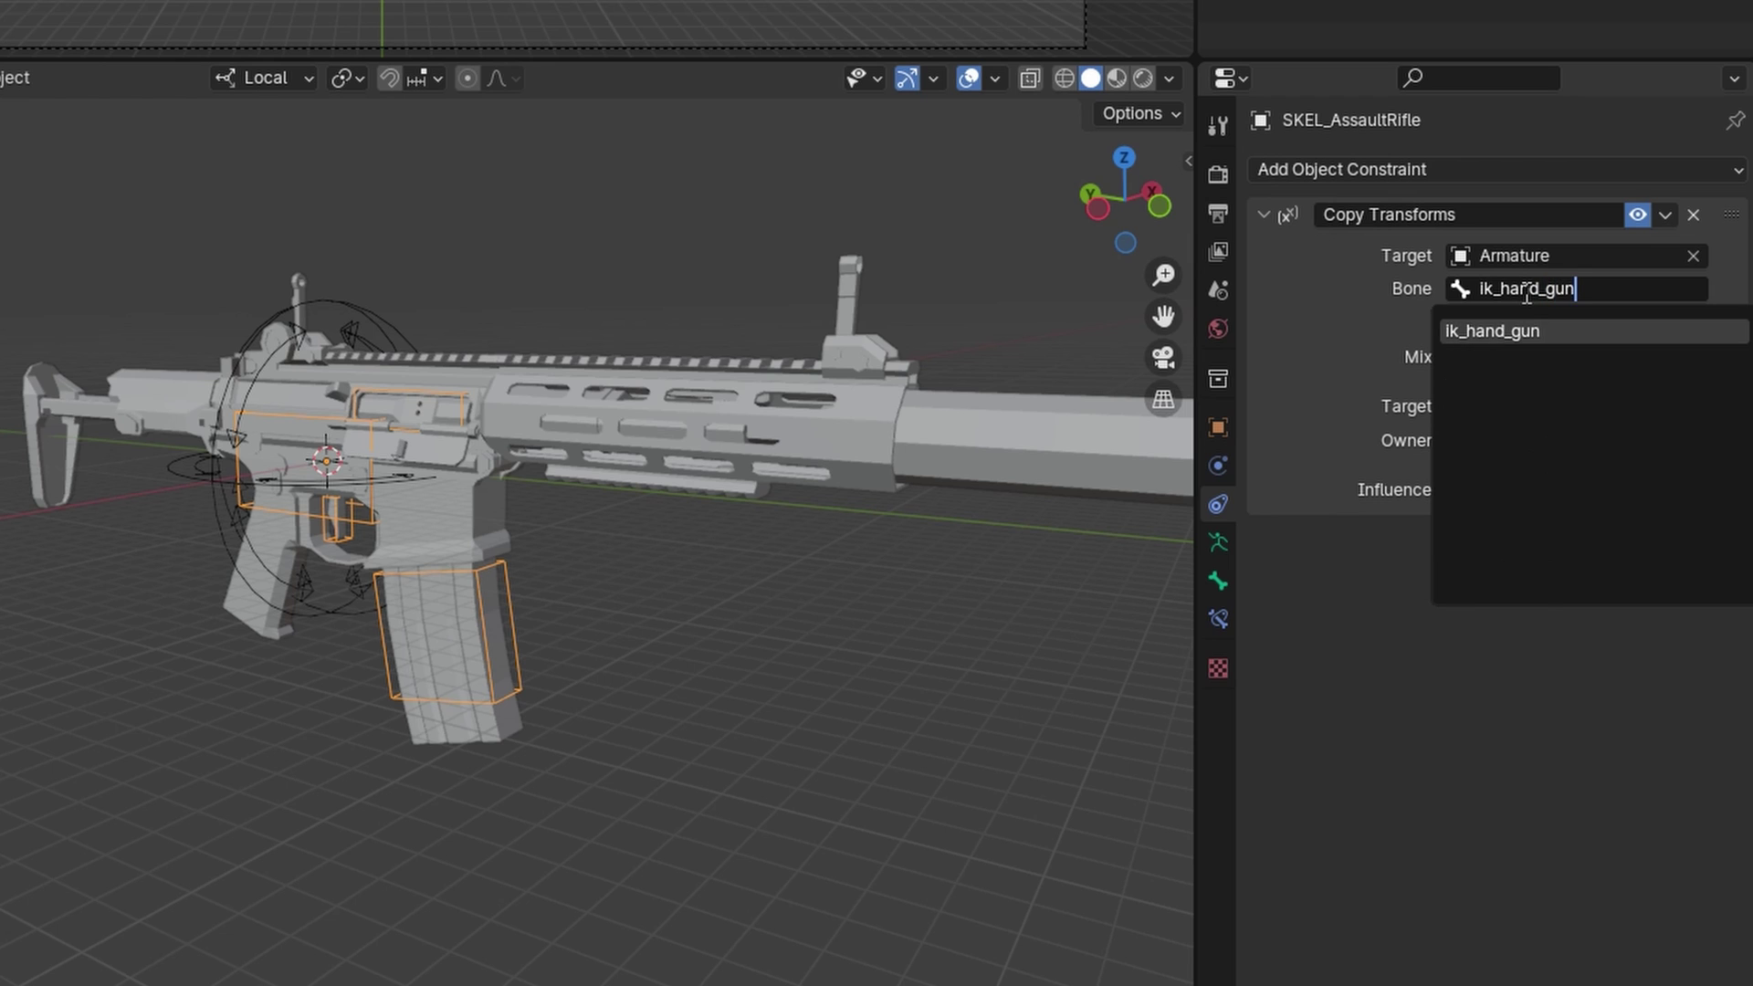
key("Return")
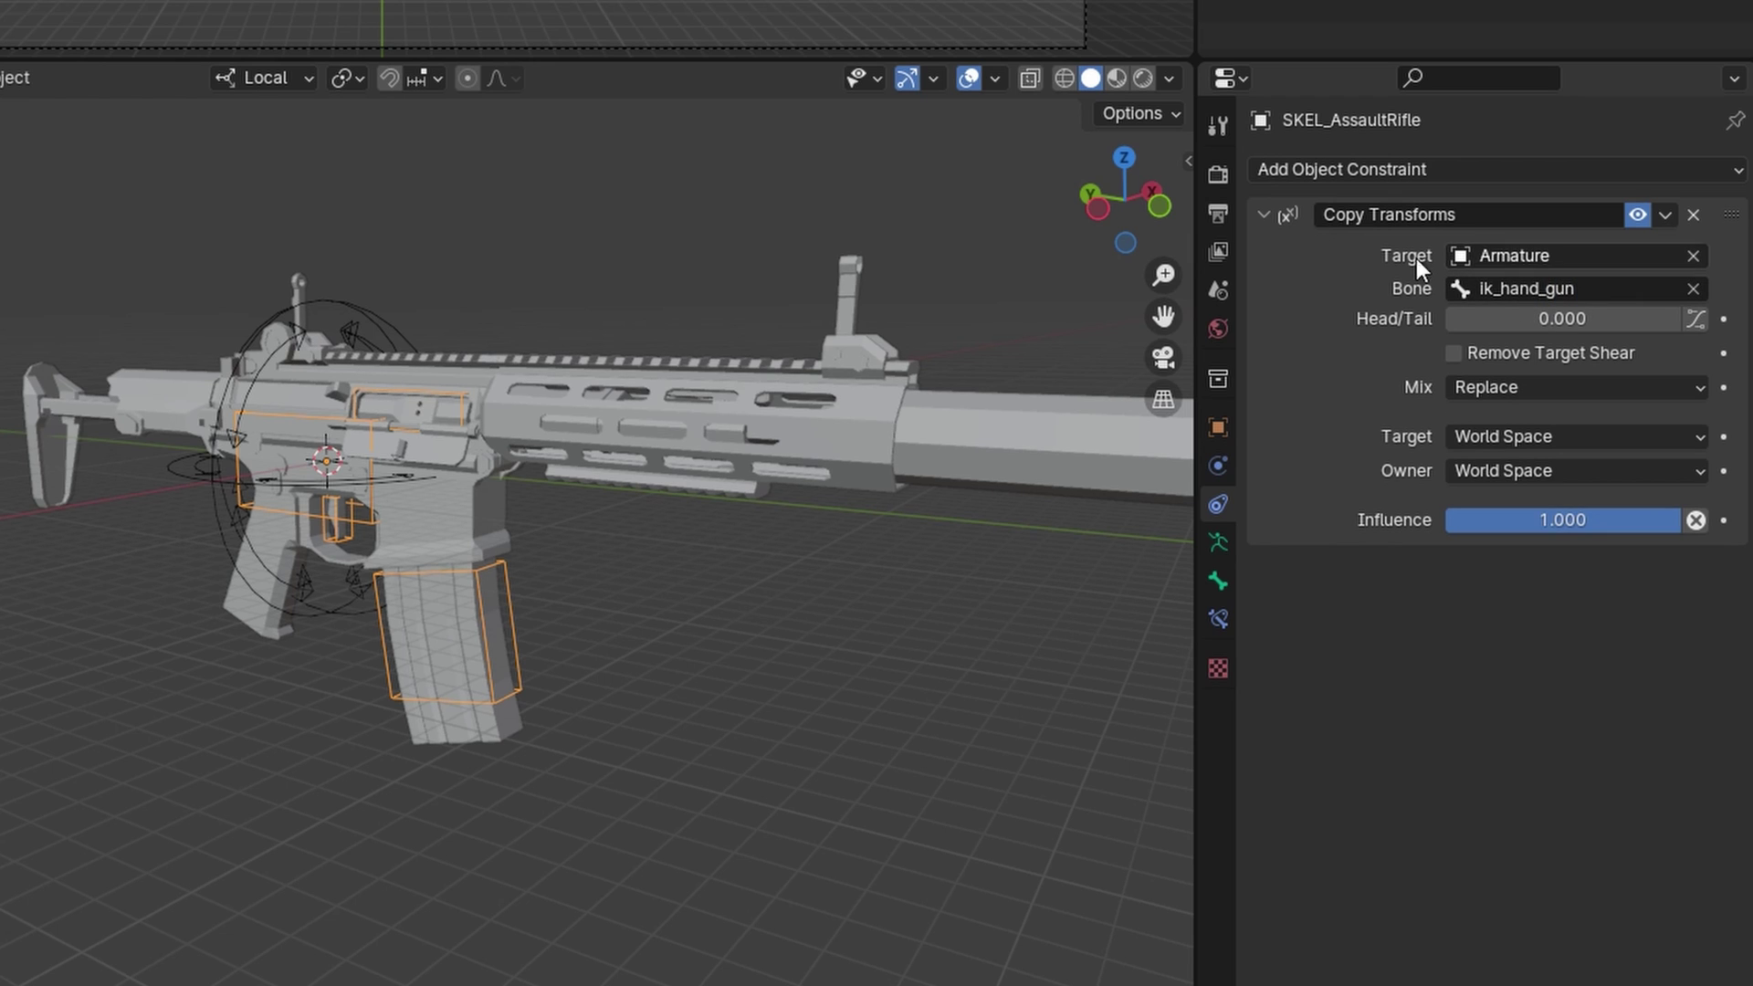
right_click(365, 323)
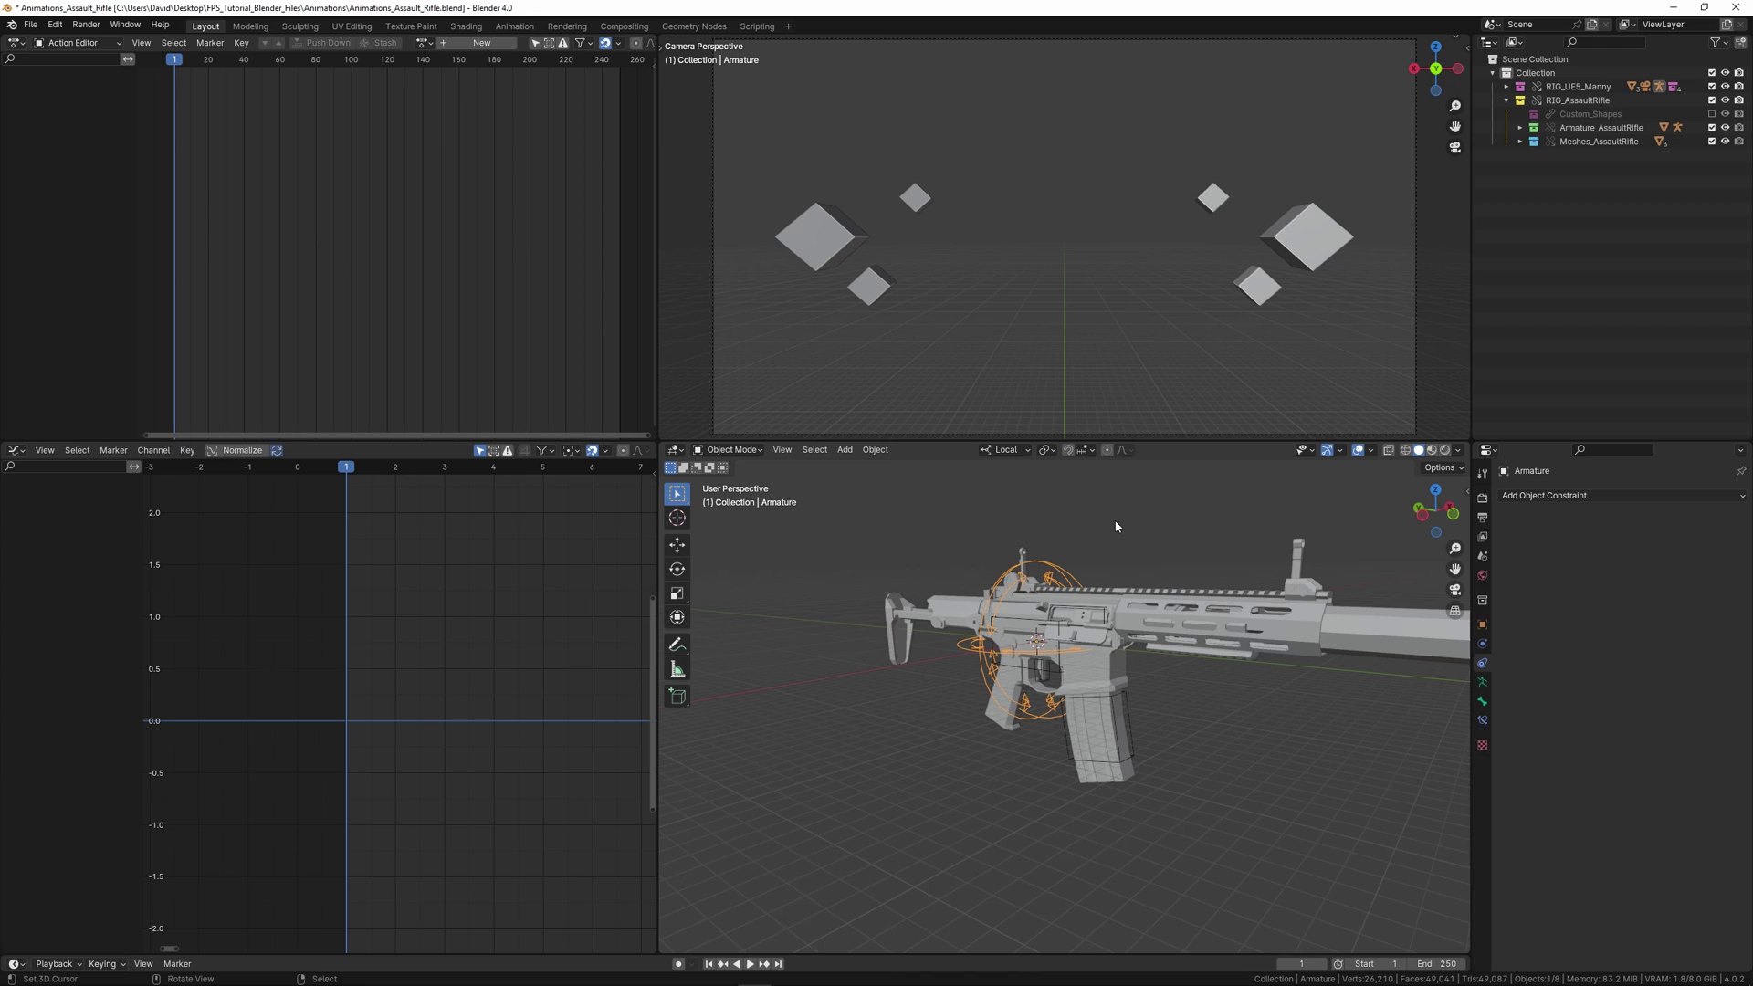
middle_click_drag(1116, 527, 1089, 551, "shift")
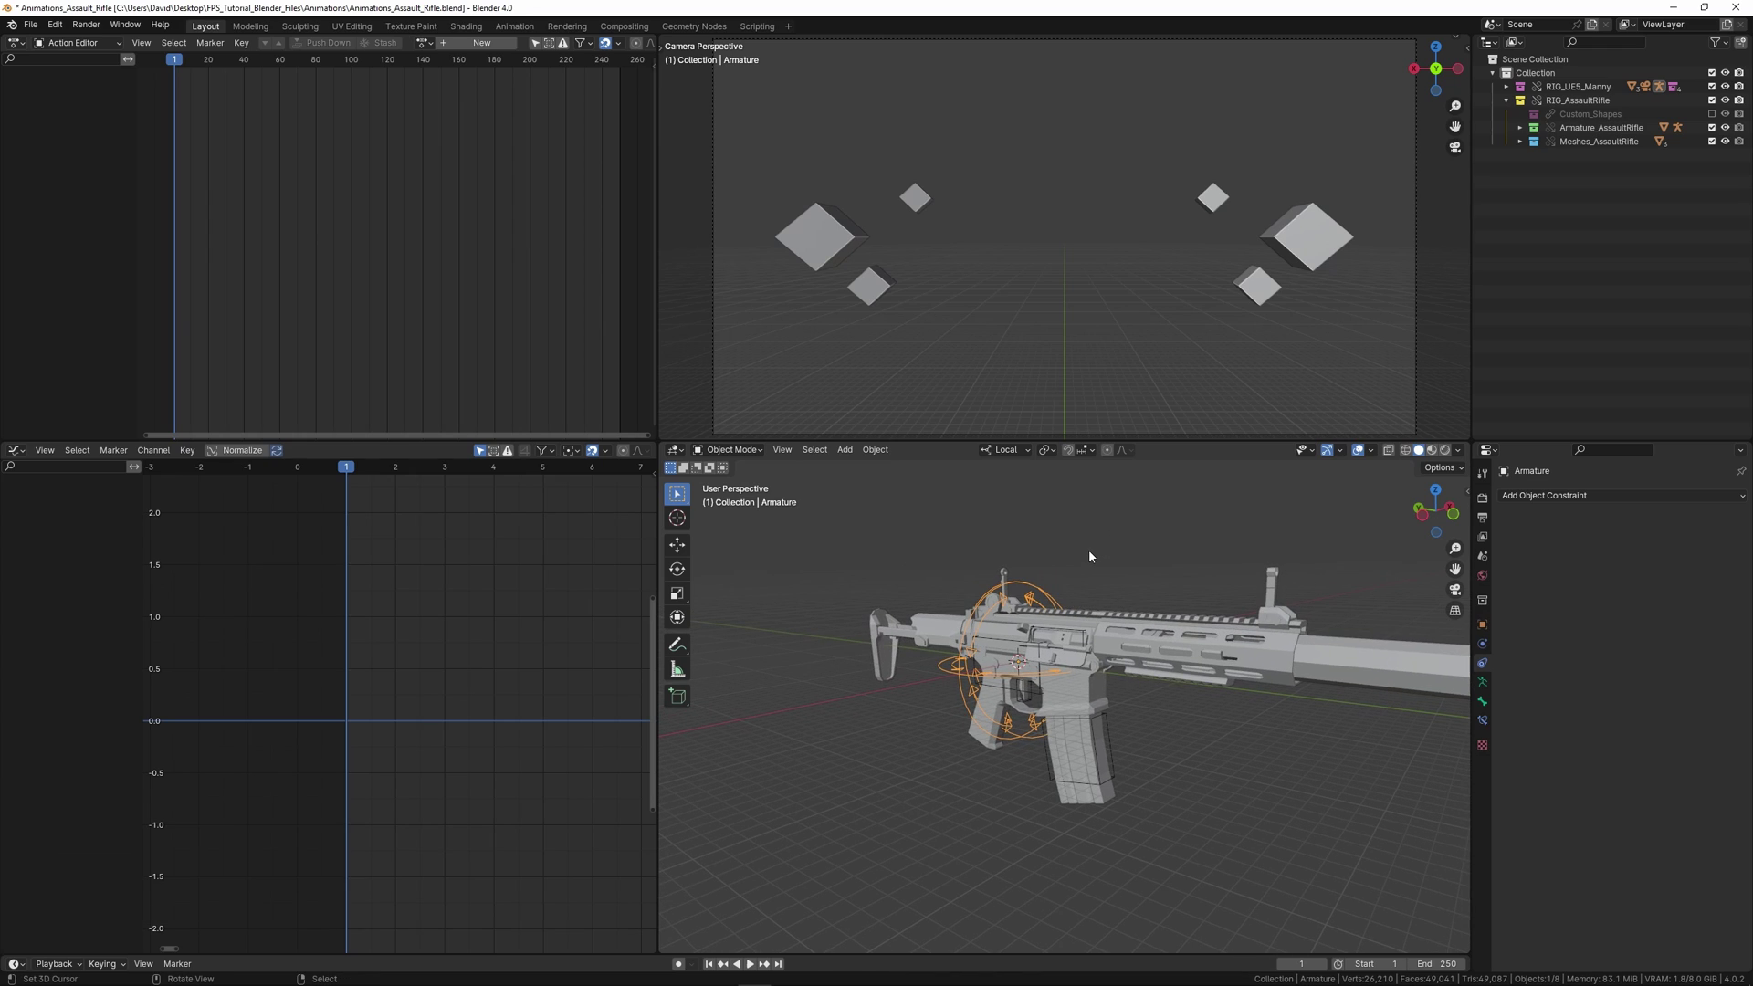
Step: Switch the armature to Pose Mode and select the CB_Gun control bone
key("ctrl")
left_click(730, 450)
left_click(730, 501)
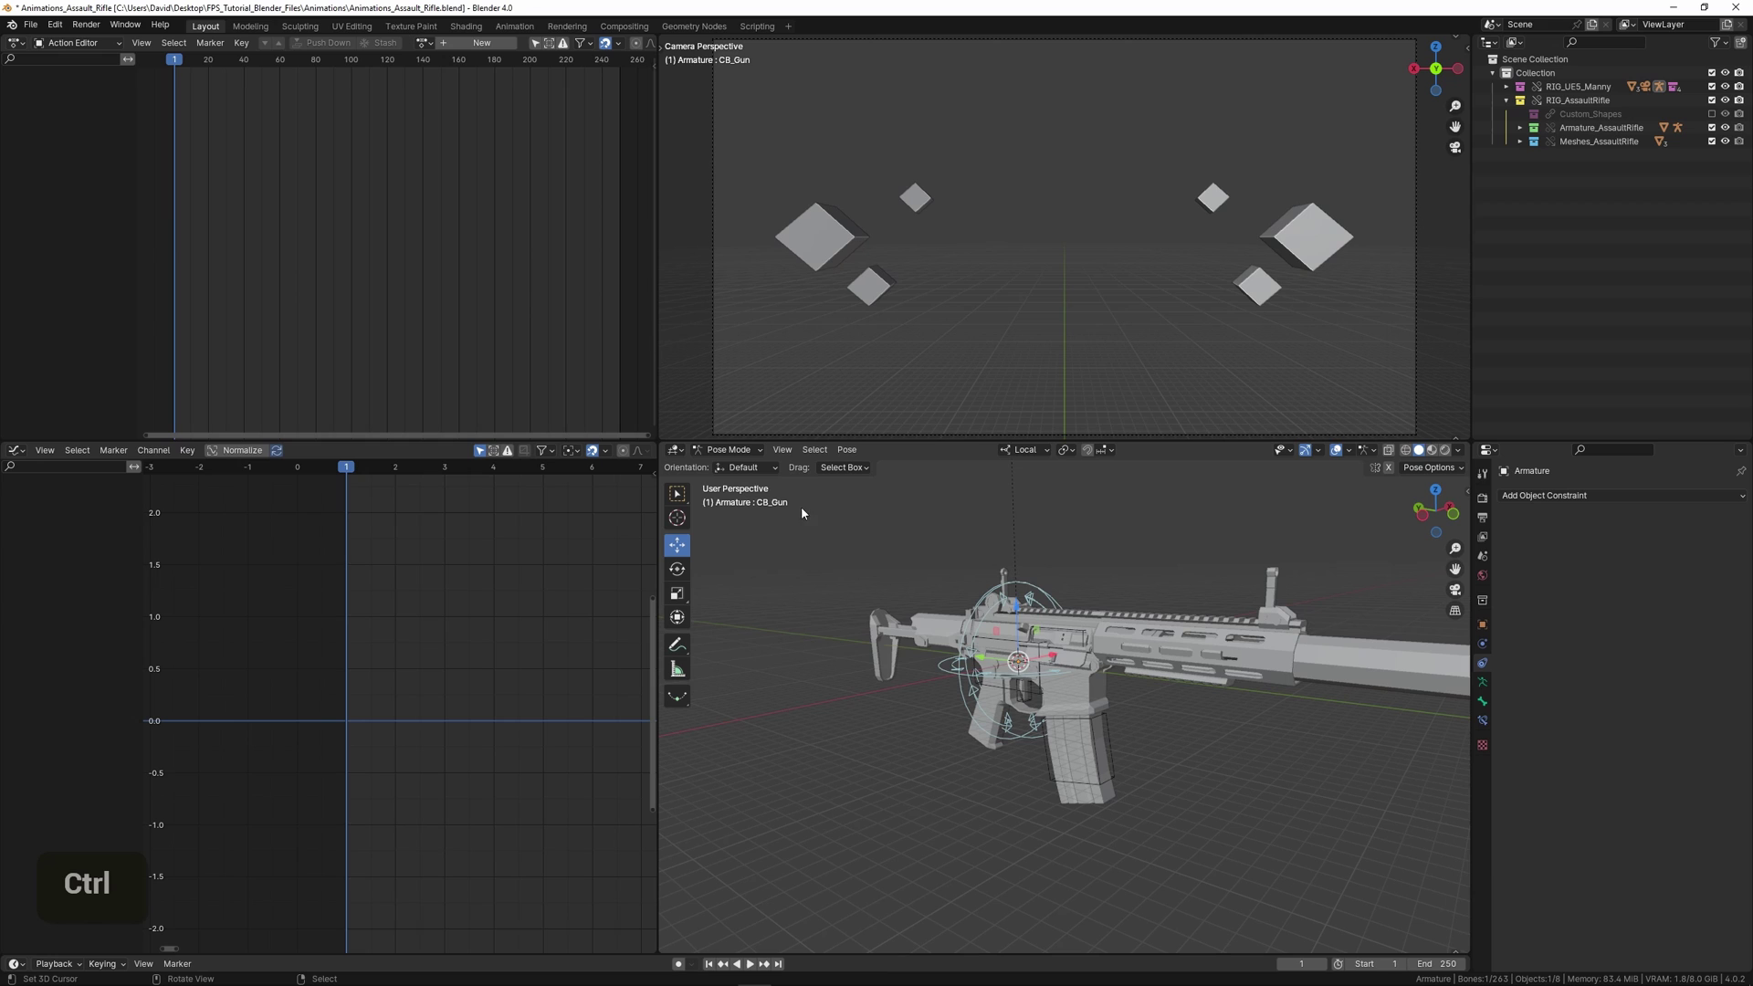
right_click(1071, 578)
right_click(1045, 598)
scroll(1045, 599, "down", 4)
middle_click_drag(1046, 598, 1068, 630, "shift")
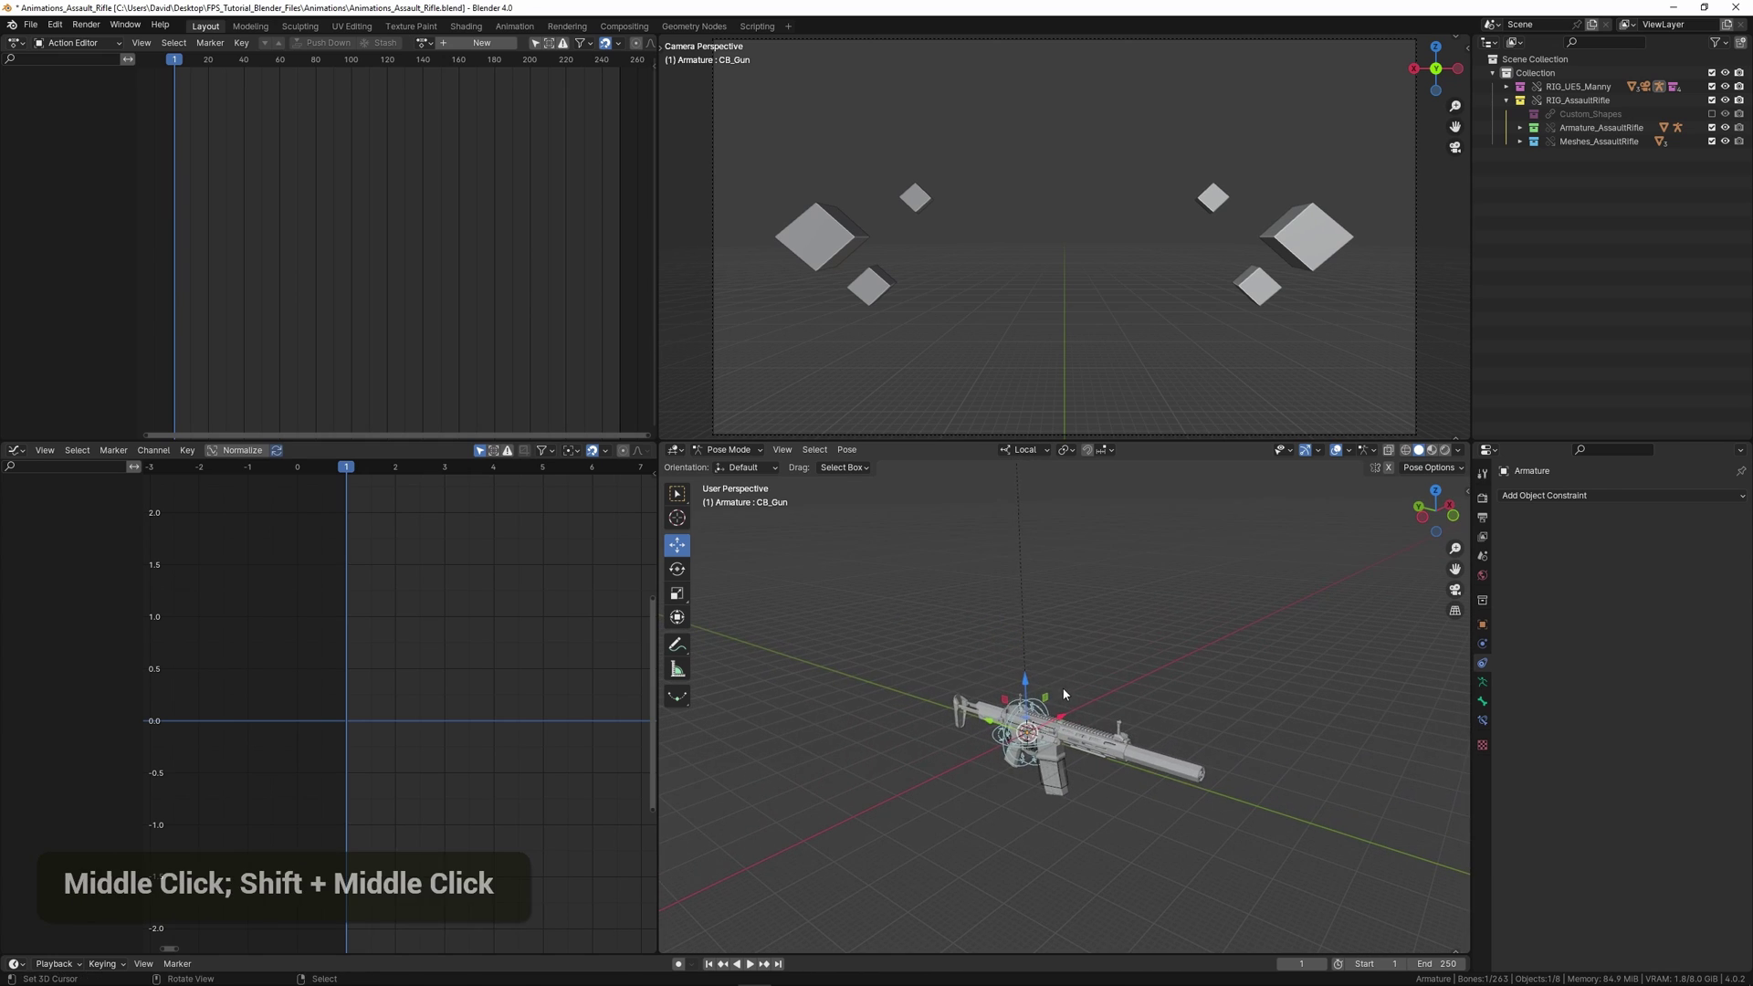
Step: Test-move CB_Gun, then cancel a rotation attempt and undo the move
key("g")
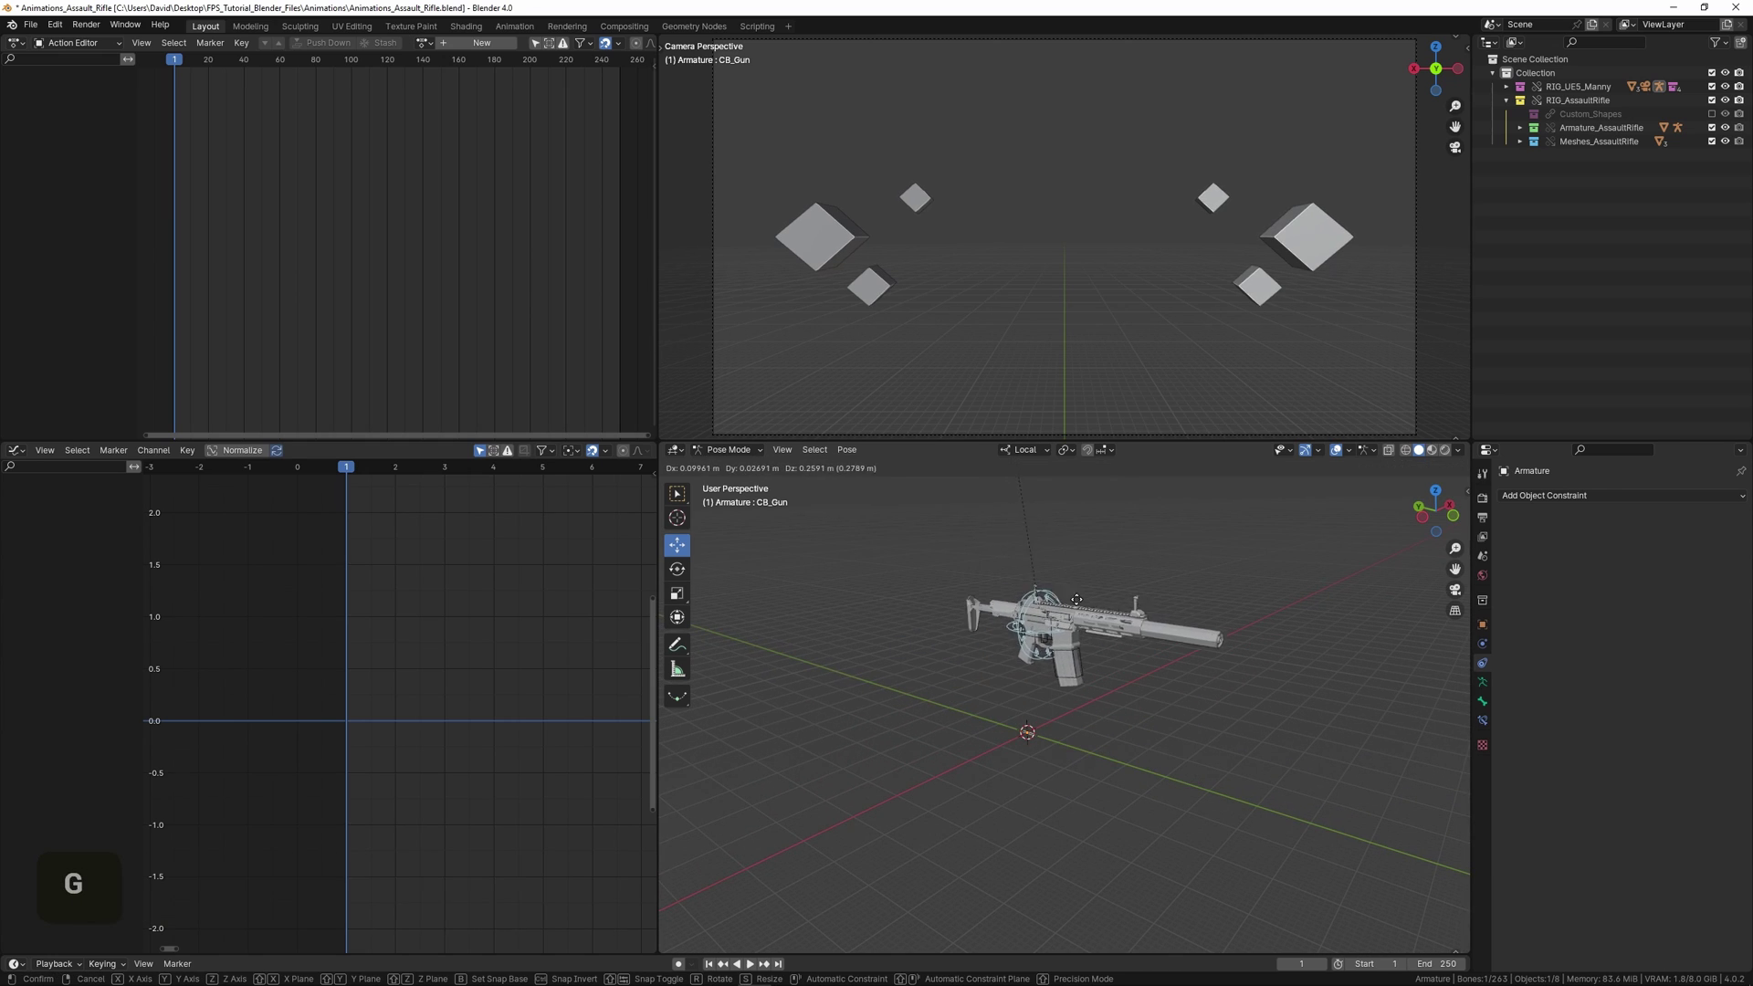
left_click(1067, 555)
middle_click_drag(1067, 555, 1054, 663, "shift")
scroll(1053, 663, "up", 2)
key("r")
key("r")
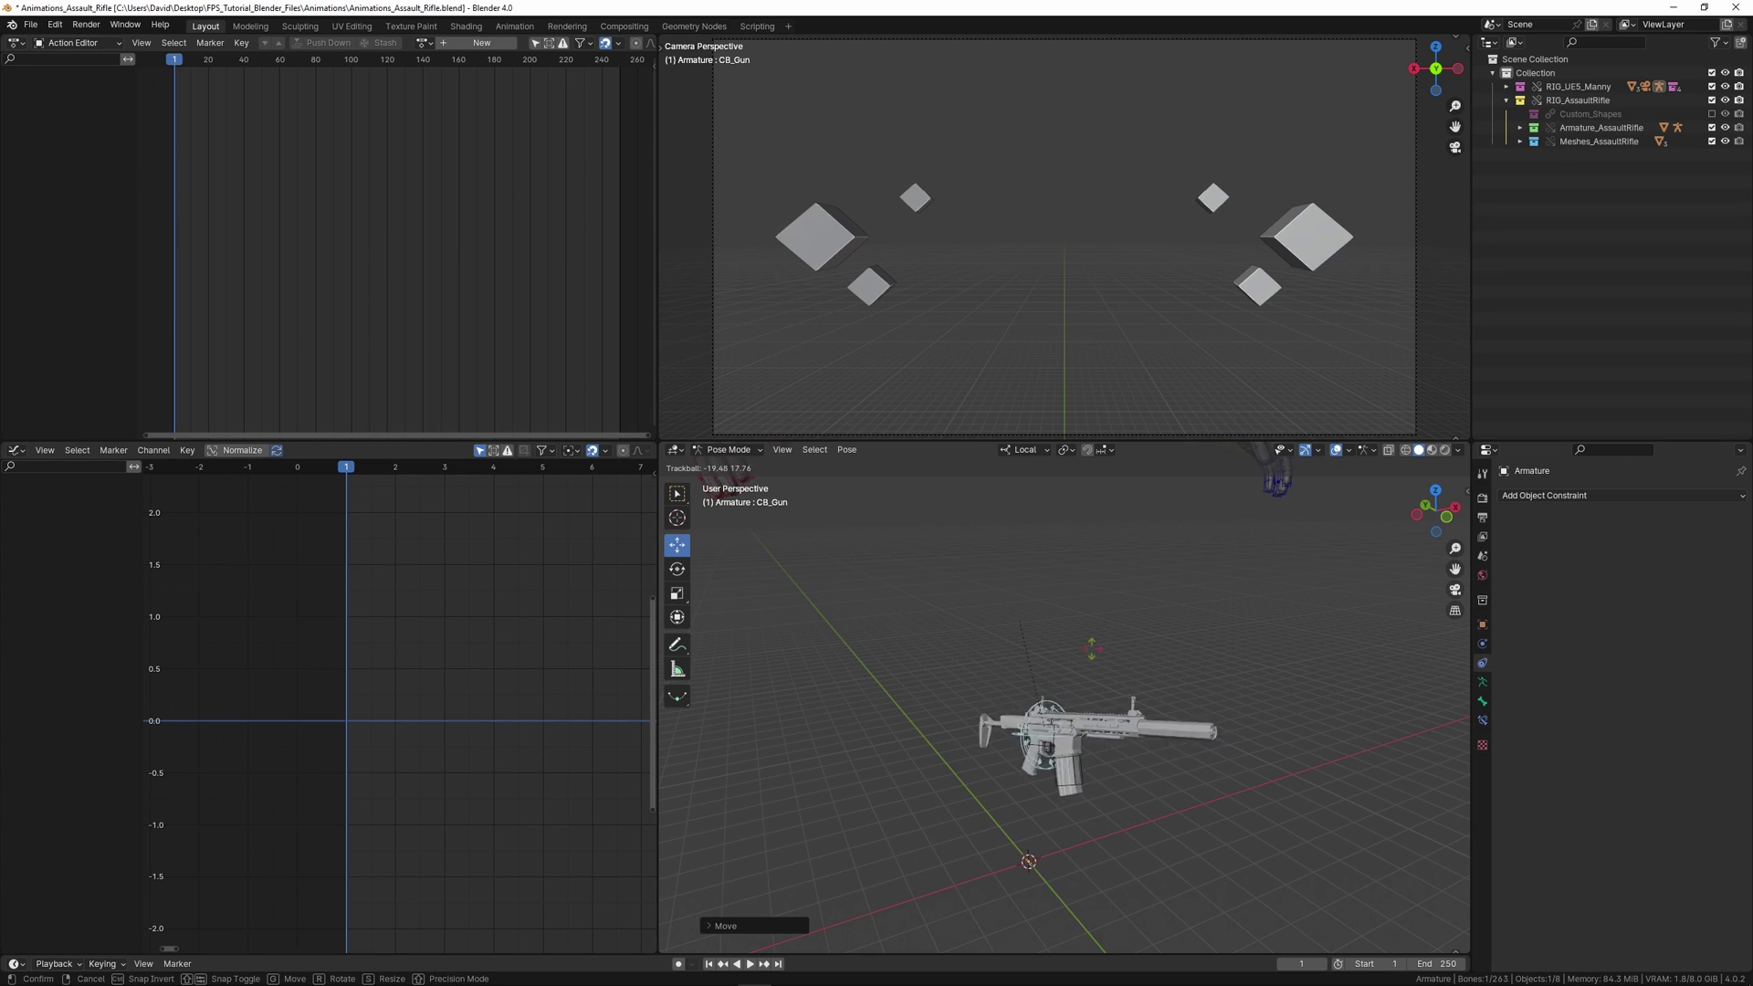
right_click(1070, 671)
key("ctrl+z")
middle_click_drag(1066, 671, 1100, 700)
Step: Move CB_Gun up toward the hands and rotate it to check the rifle follows
key("g")
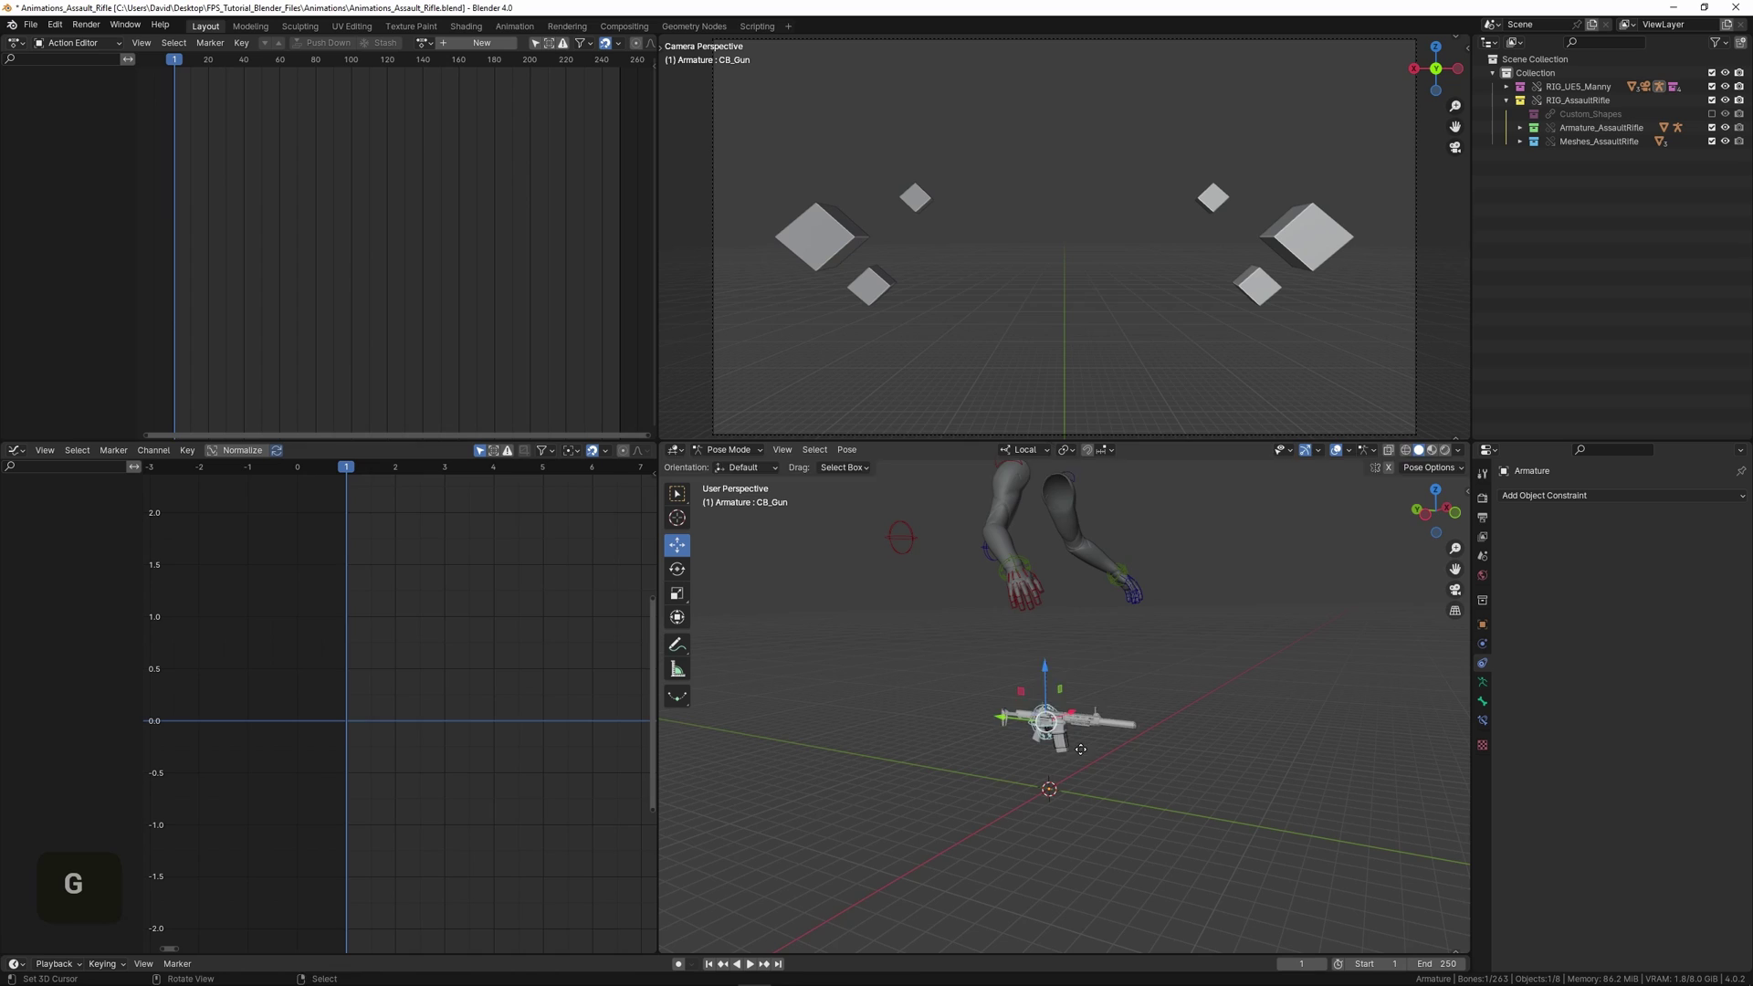
left_click(1204, 497)
middle_click_drag(1176, 588, 1083, 703, "shift")
key("g")
left_click(1050, 671)
scroll(1084, 703, "up", 2)
key("r")
key("r")
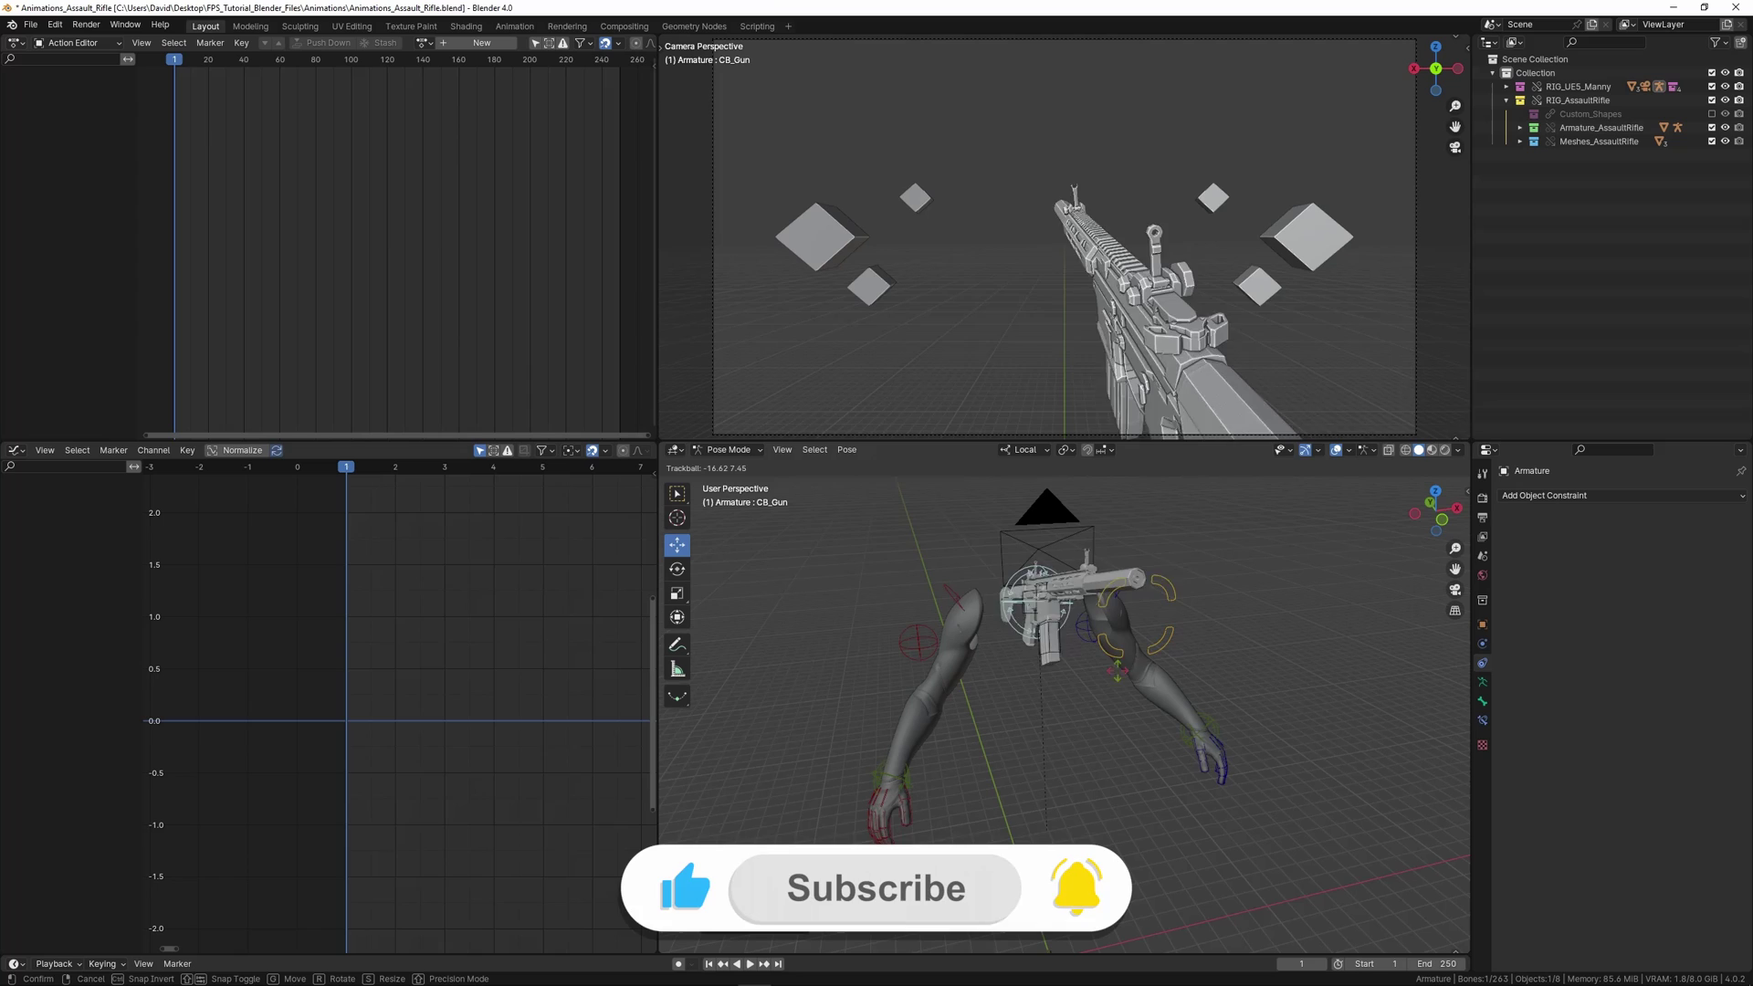
left_click(1098, 686)
Step: Clear CB_Gun's location and rotation with Alt+G and Alt+R
key("alt+g")
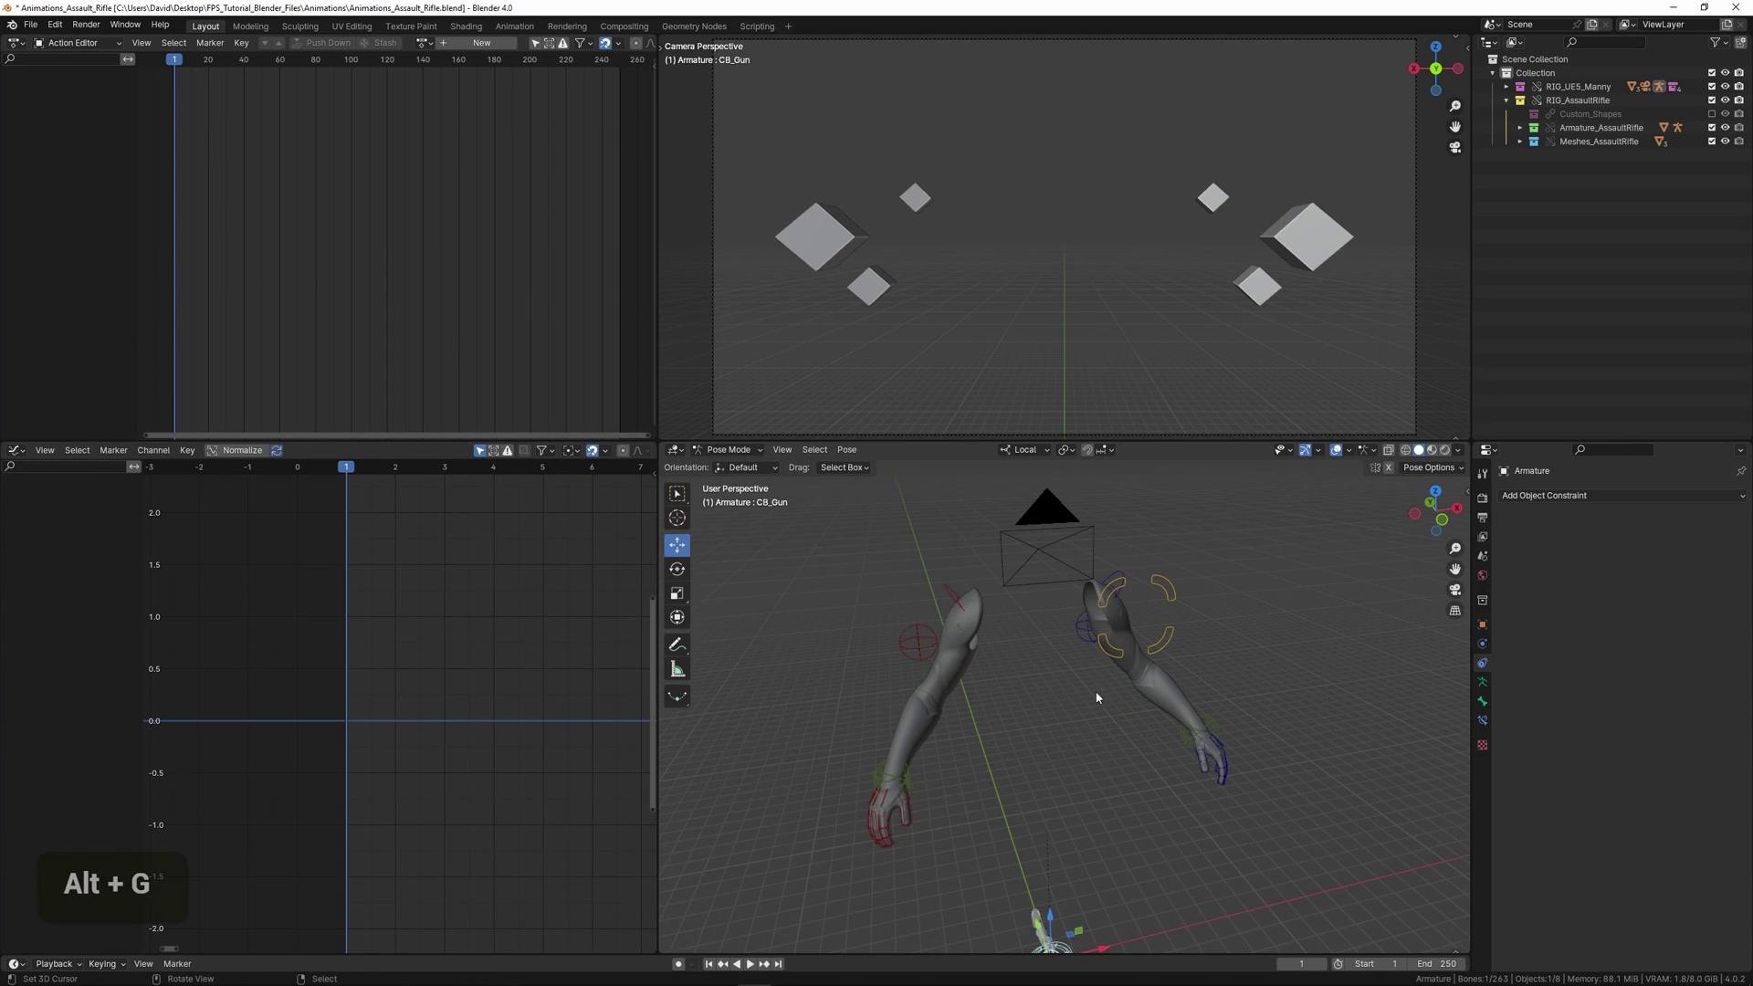
scroll(1092, 627, "up", 2)
key("alt+r")
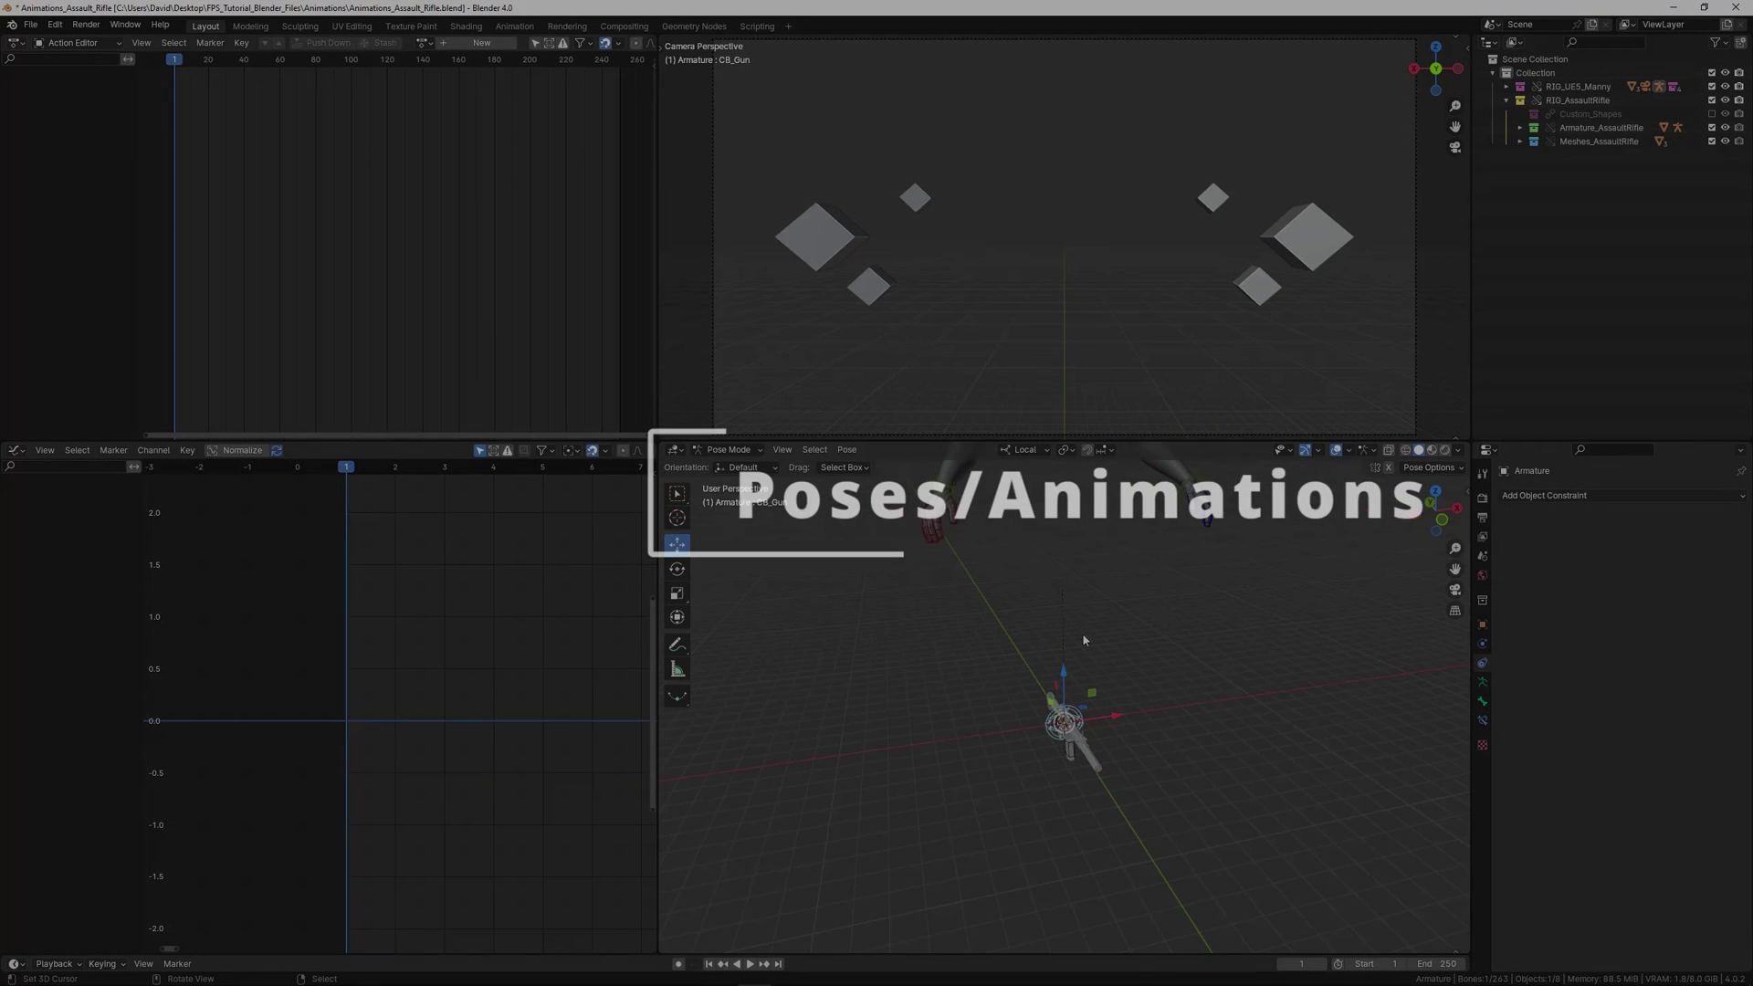
Step: Switch the armature back to Object Mode
mouse_move(1033, 648)
middle_mouse_down("shift")
mouse_move(1077, 640)
mouse_move(1076, 580)
mouse_move(1108, 673)
mouse_move(1096, 618)
mouse_move(1053, 589)
mouse_move(1073, 705)
mouse_move(1089, 689)
mouse_move(1039, 662)
middle_mouse_up("shift")
scroll(1076, 630, "up", 2)
key("ctrl+Tab")
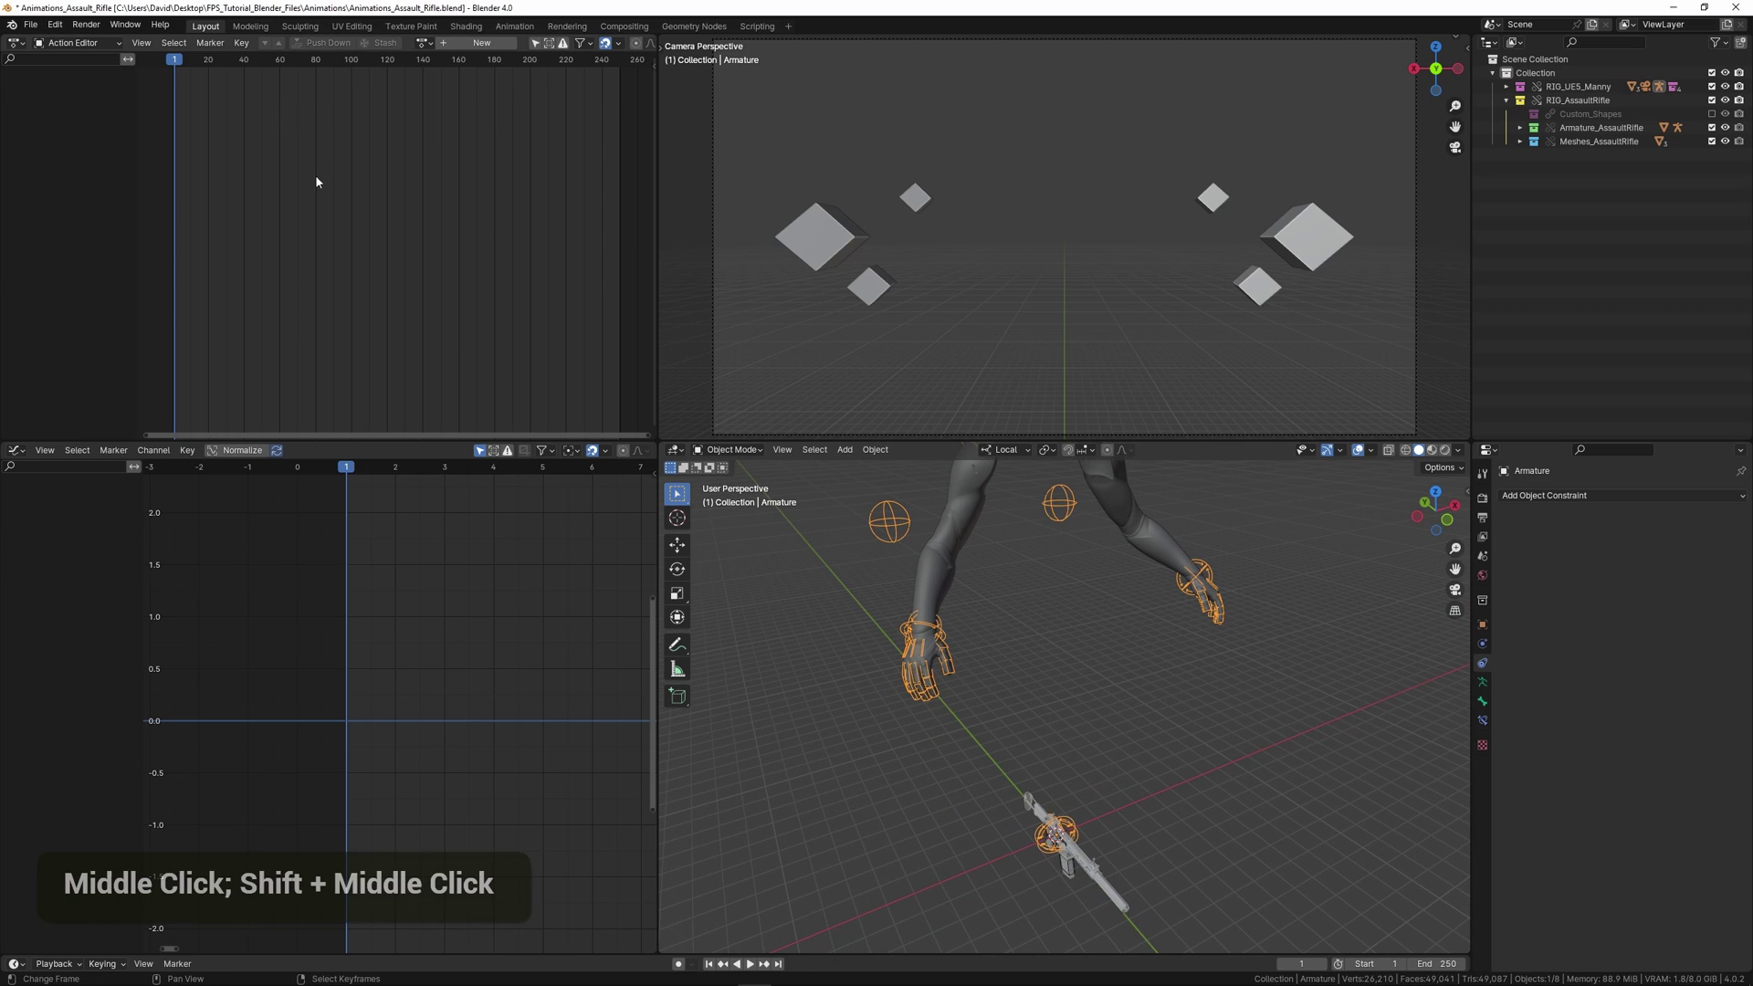
Step: Set the scene's start frame to 0 and bring frame 0 into view on the timeline
middle_click_drag(252, 192, 362, 205)
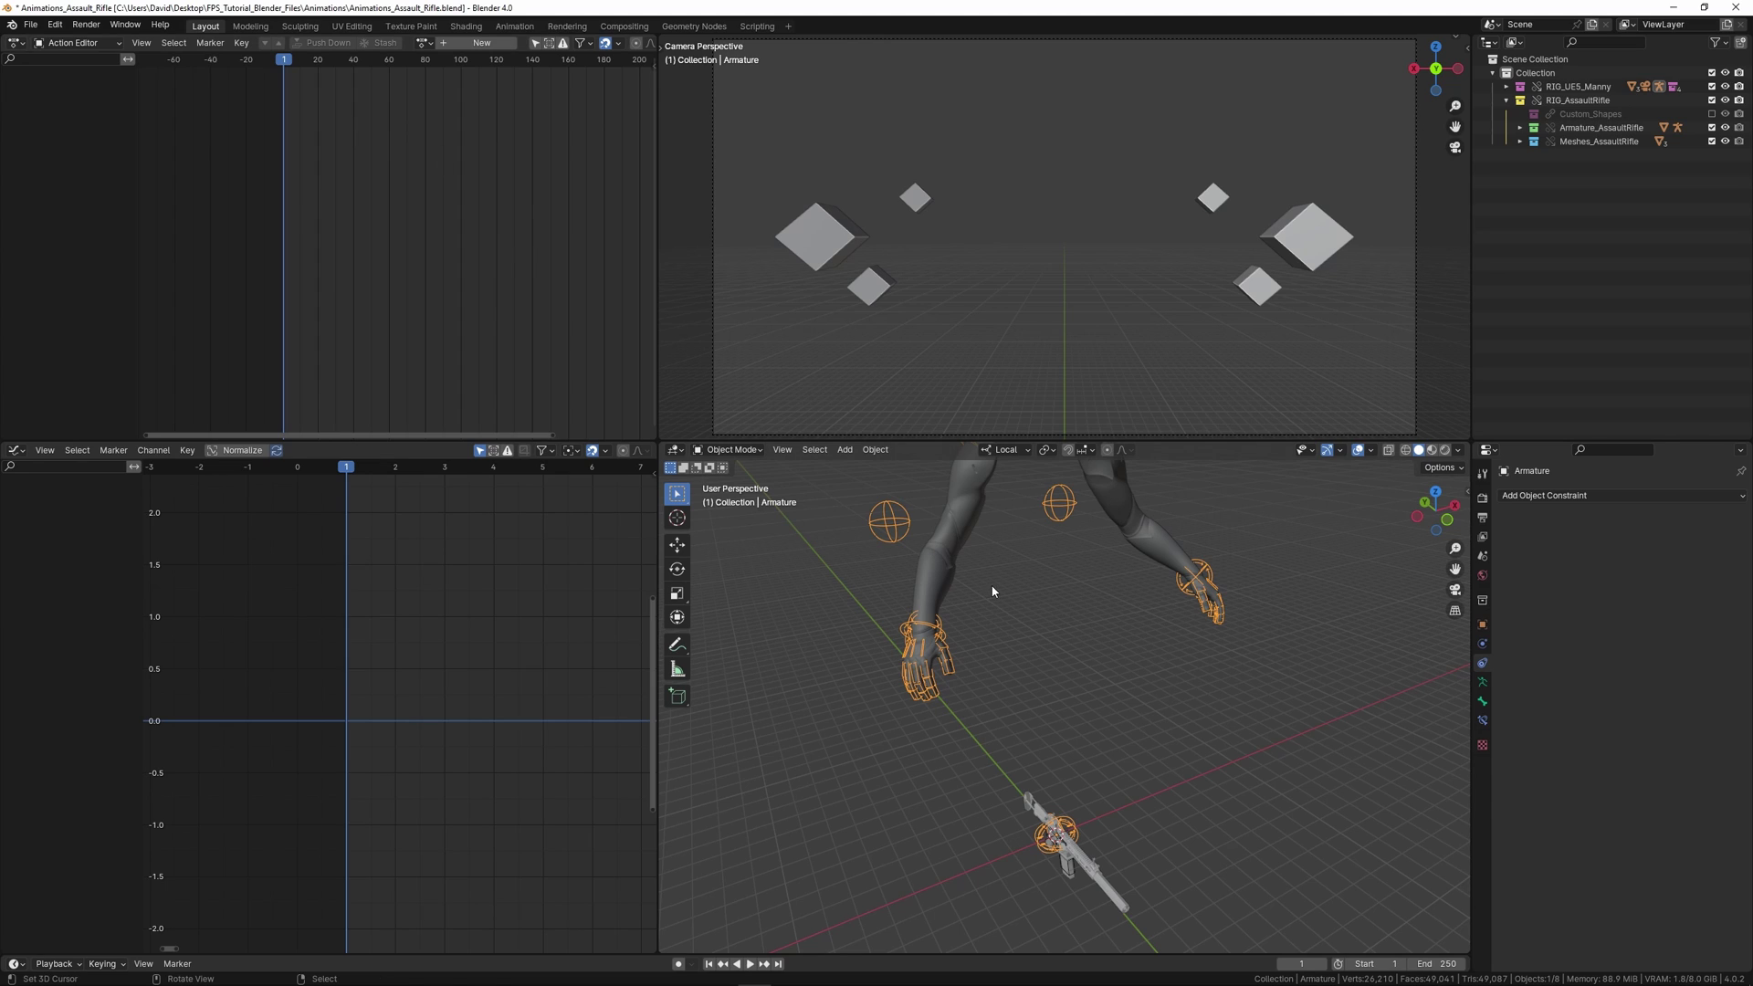
mouse_move(1016, 632)
middle_mouse_down("shift")
mouse_move(1010, 689)
mouse_move(1024, 622)
middle_mouse_up("shift")
scroll(1002, 681, "down", 2)
scroll(1005, 685, "up", 2, "shift")
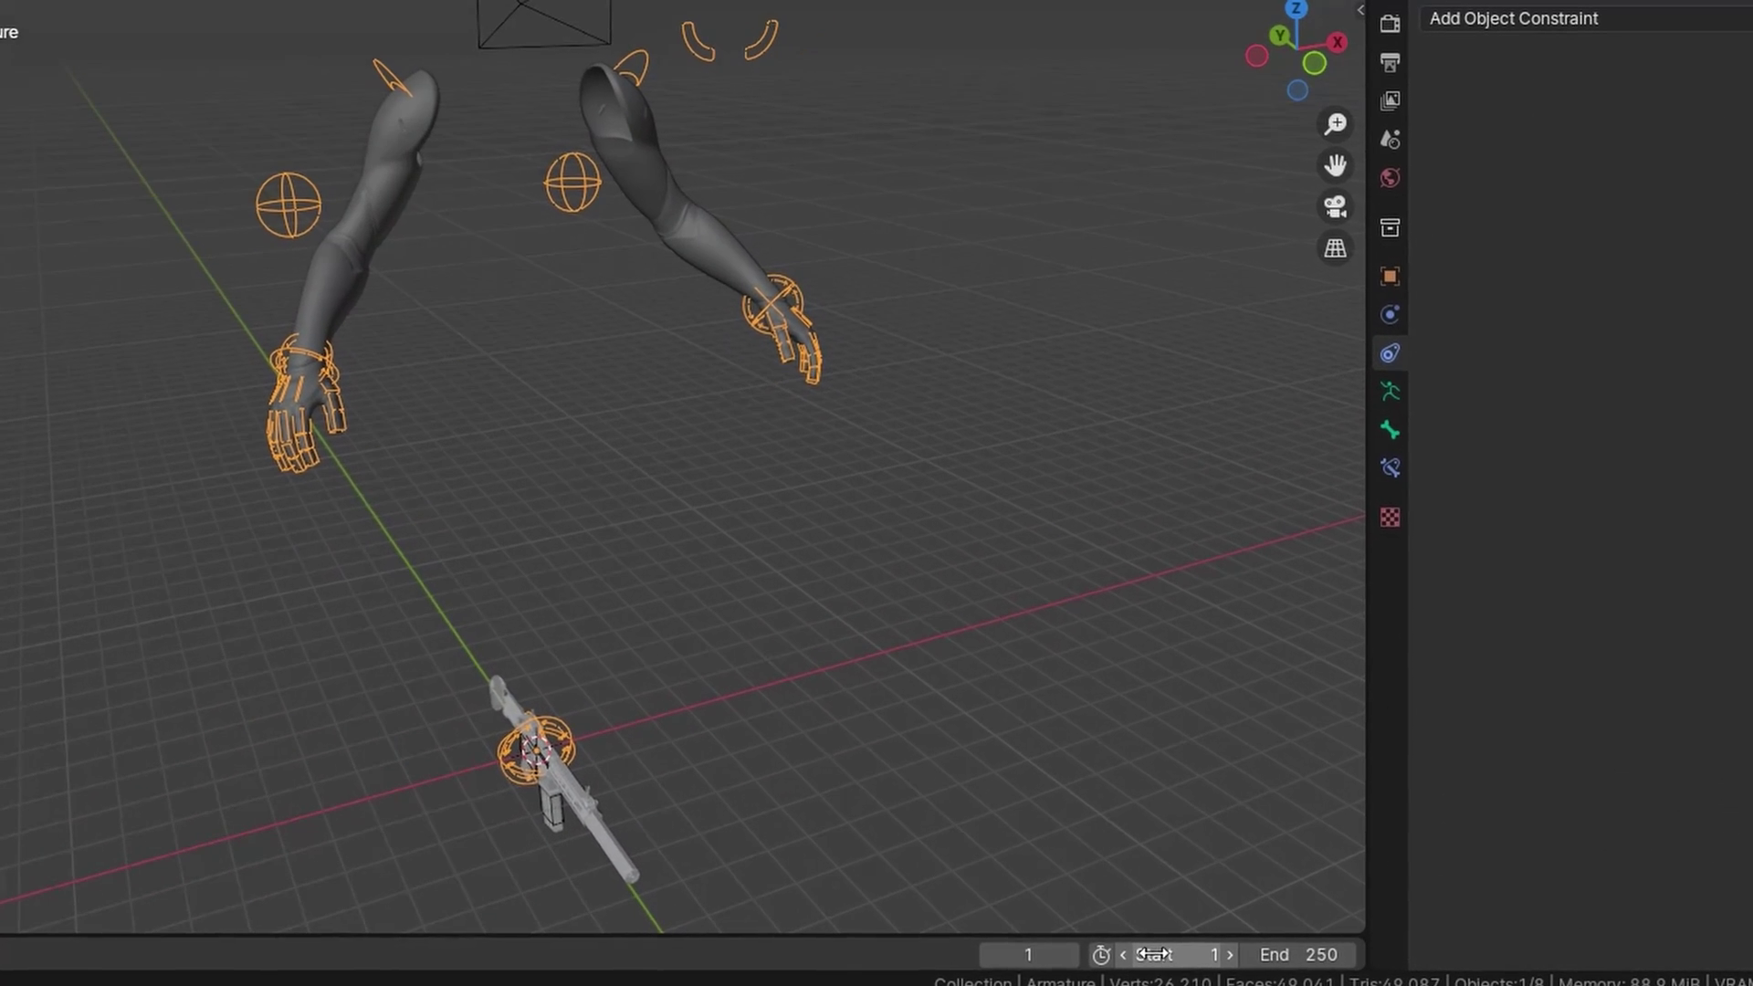
left_click(1177, 951)
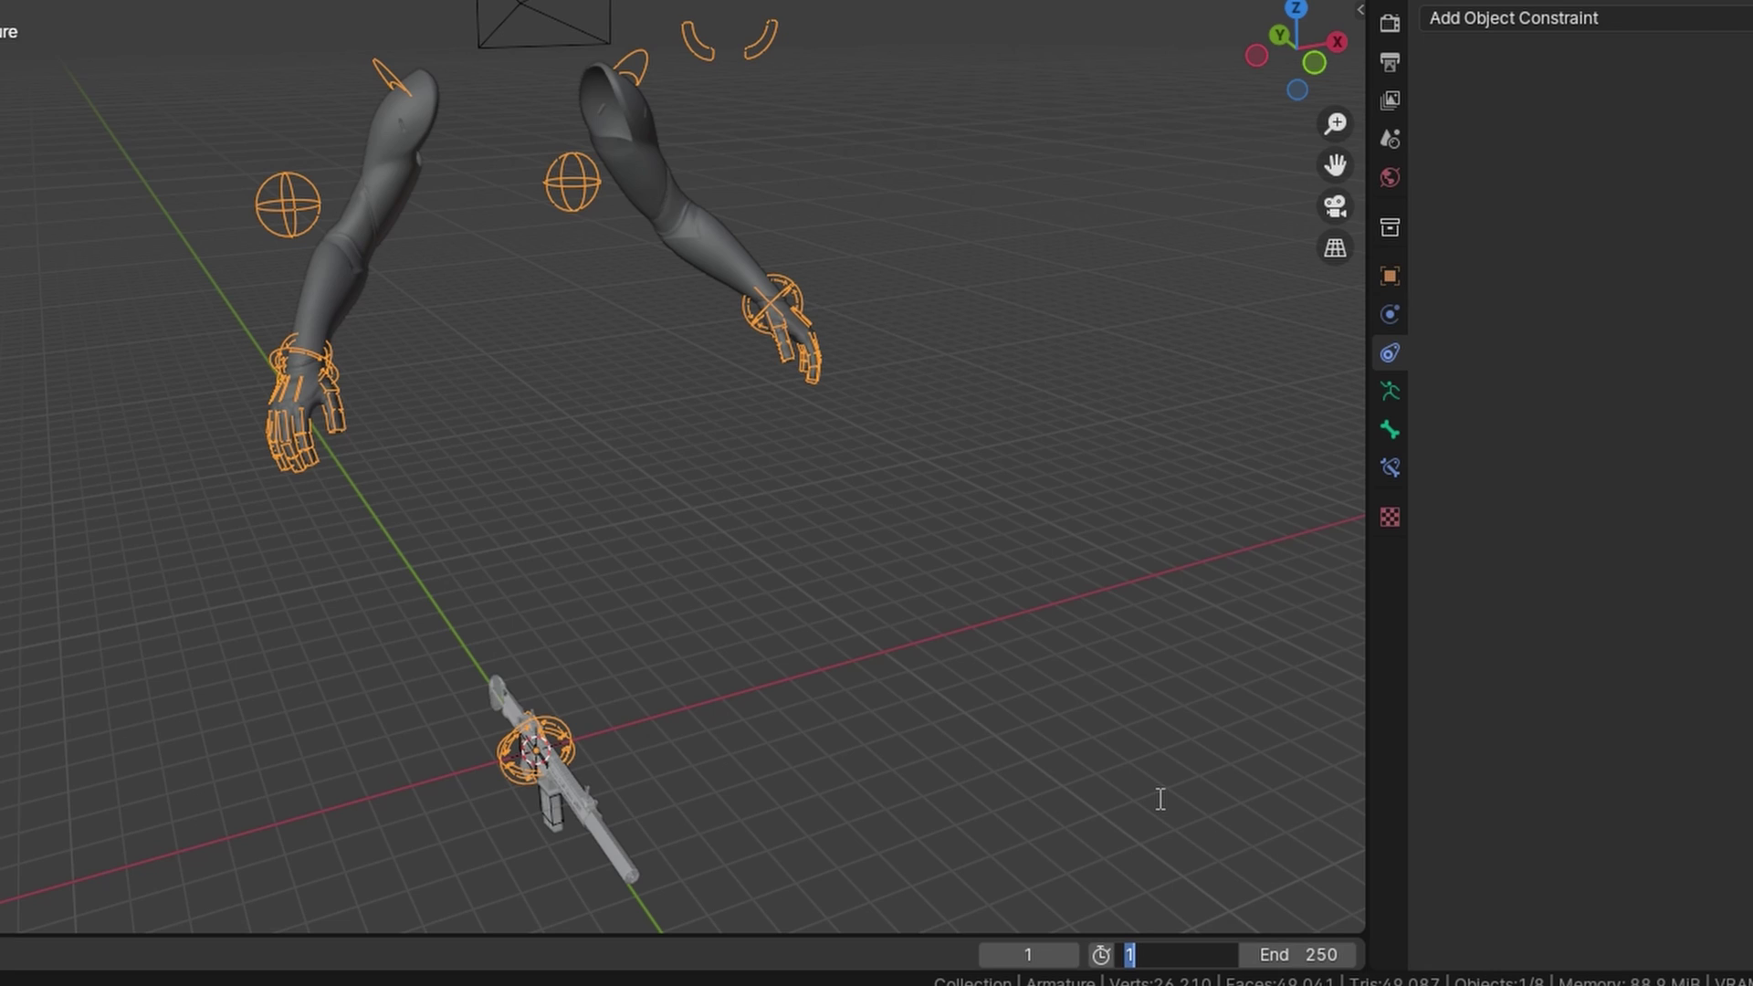
type("0")
key("Return")
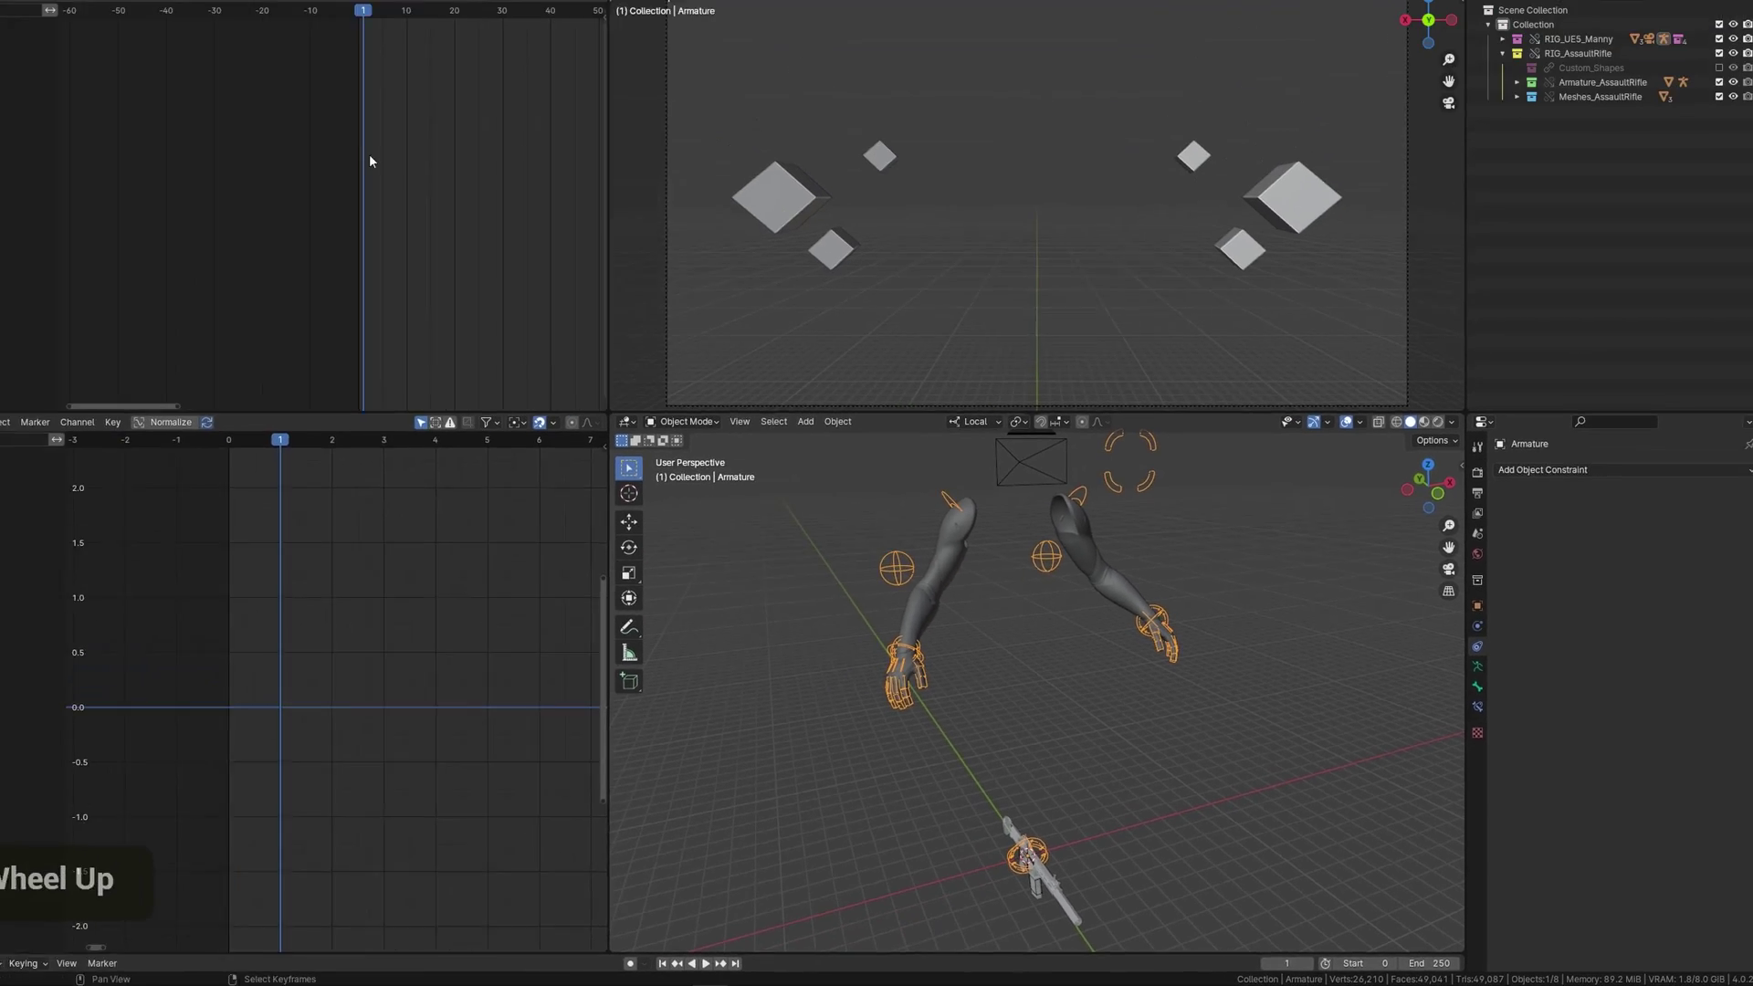
scroll(452, 179, "up", 3)
middle_click_drag(469, 160, 370, 183)
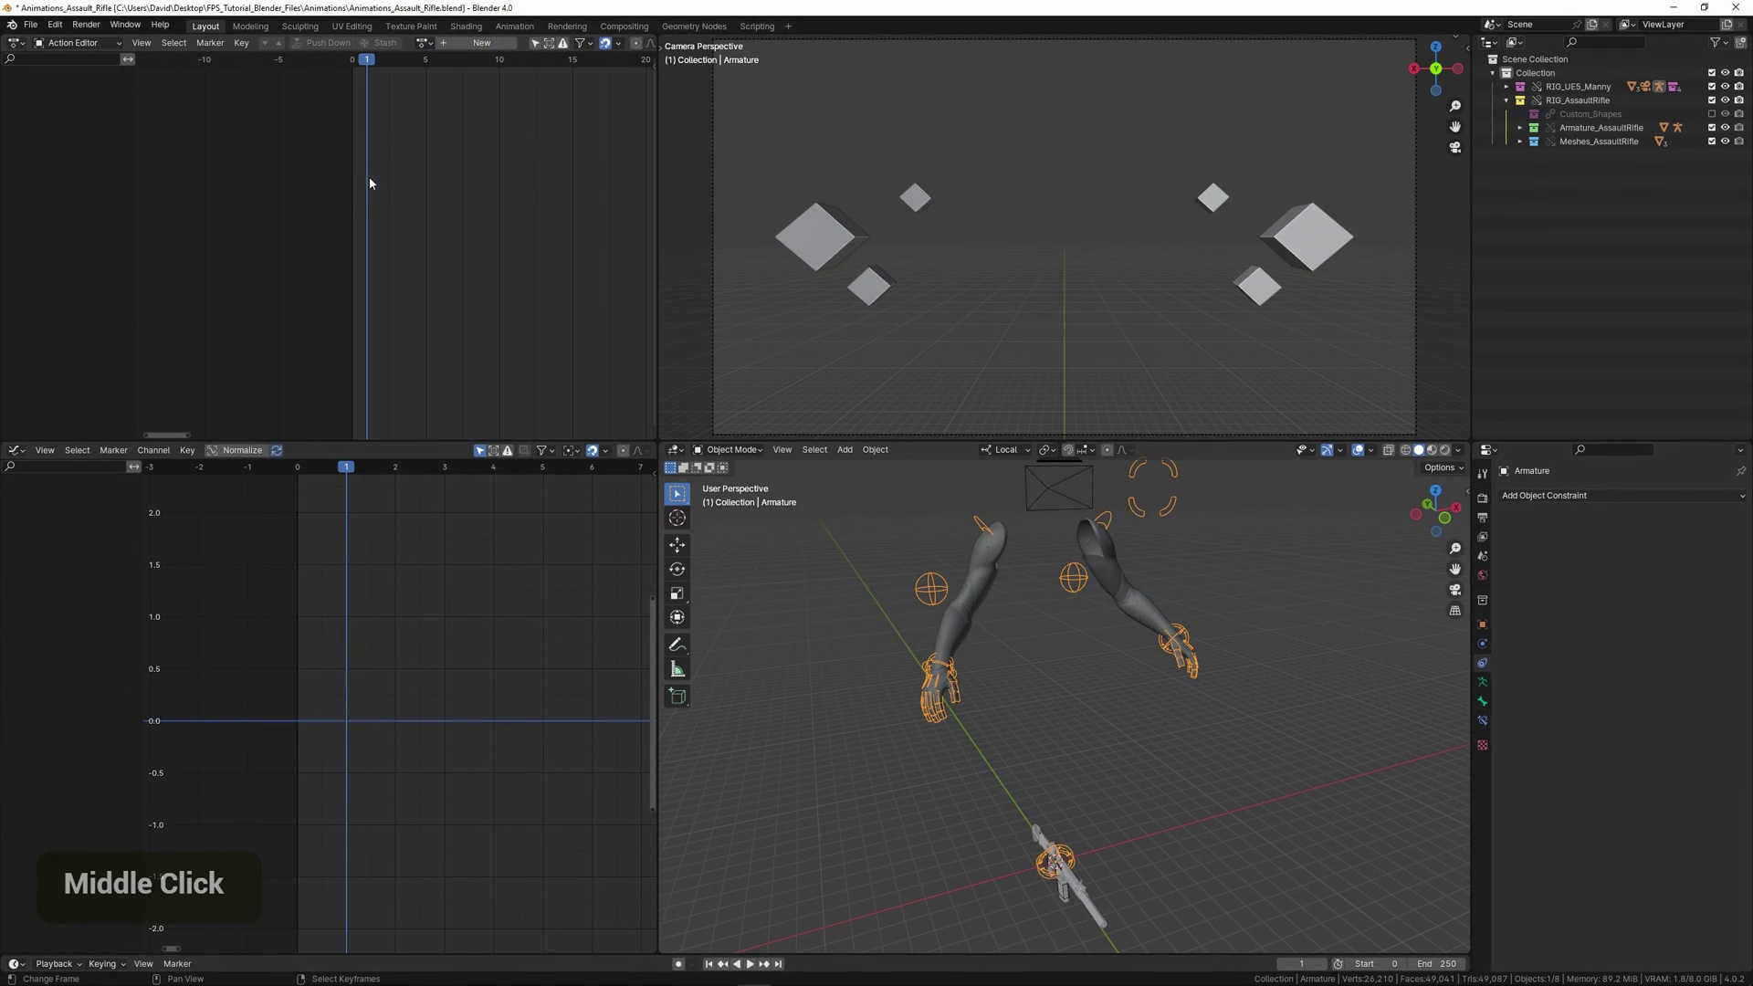
Step: Set the current frame to 0 and switch the arms rig into Pose Mode
left_click(355, 65)
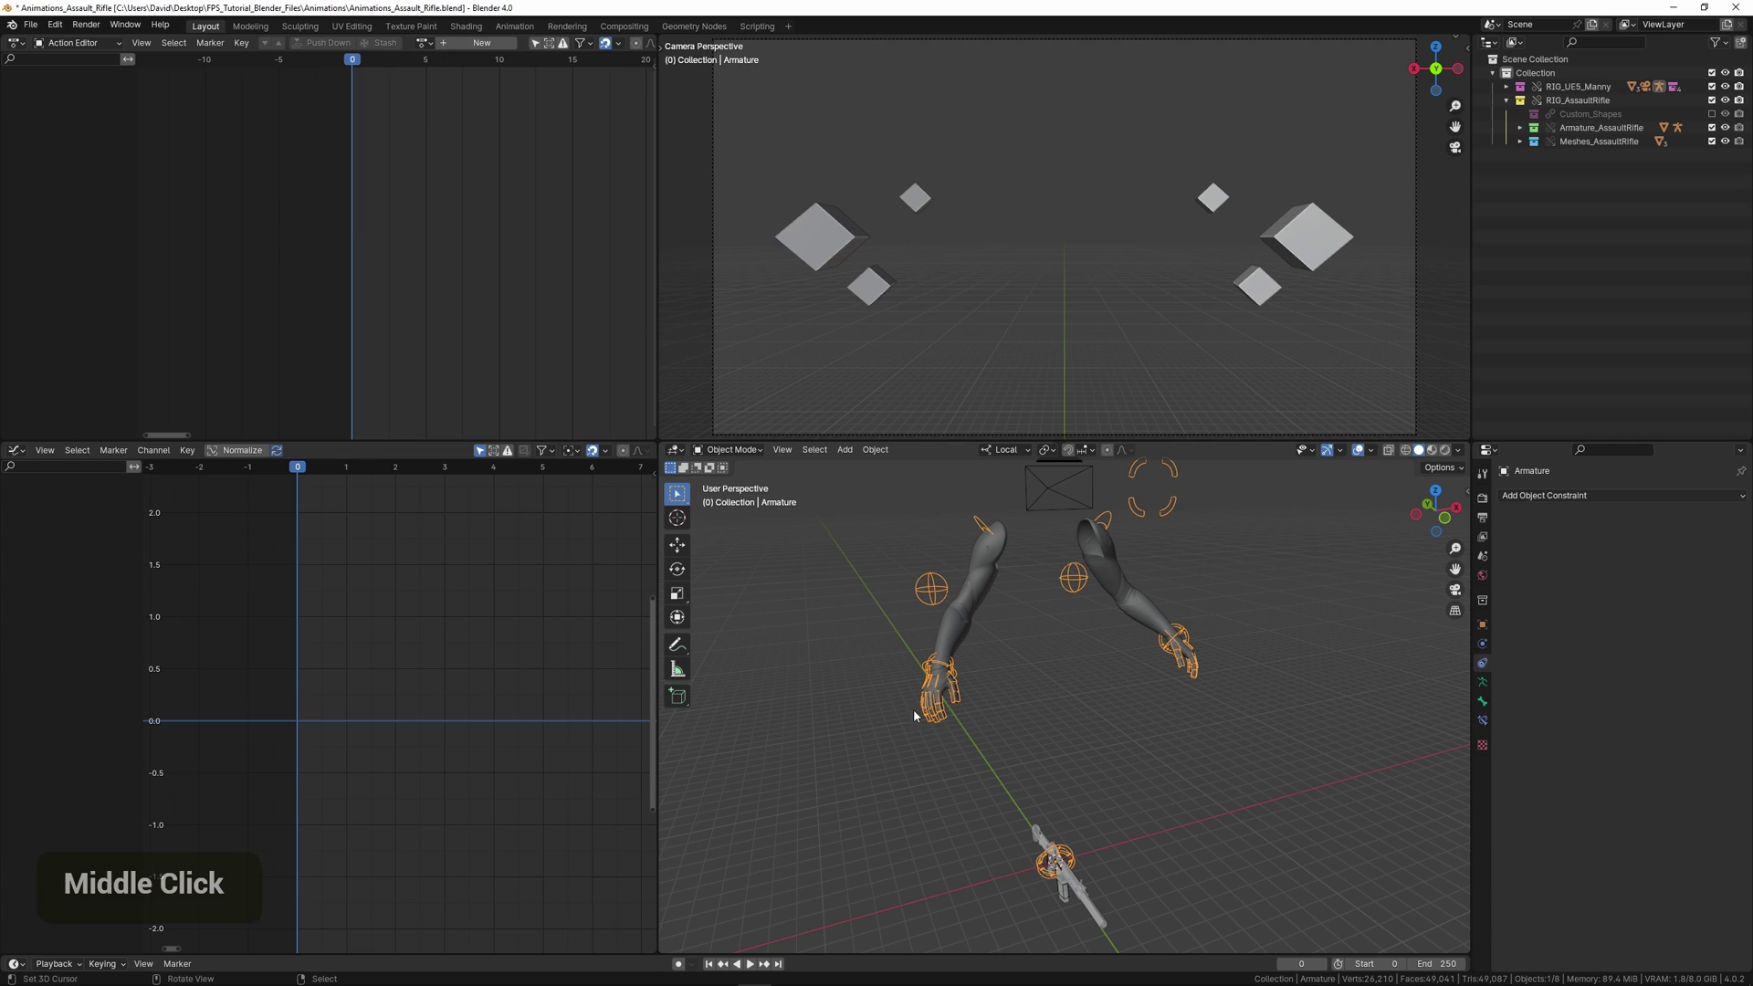
middle_click_drag(1039, 614, 1015, 650, "shift")
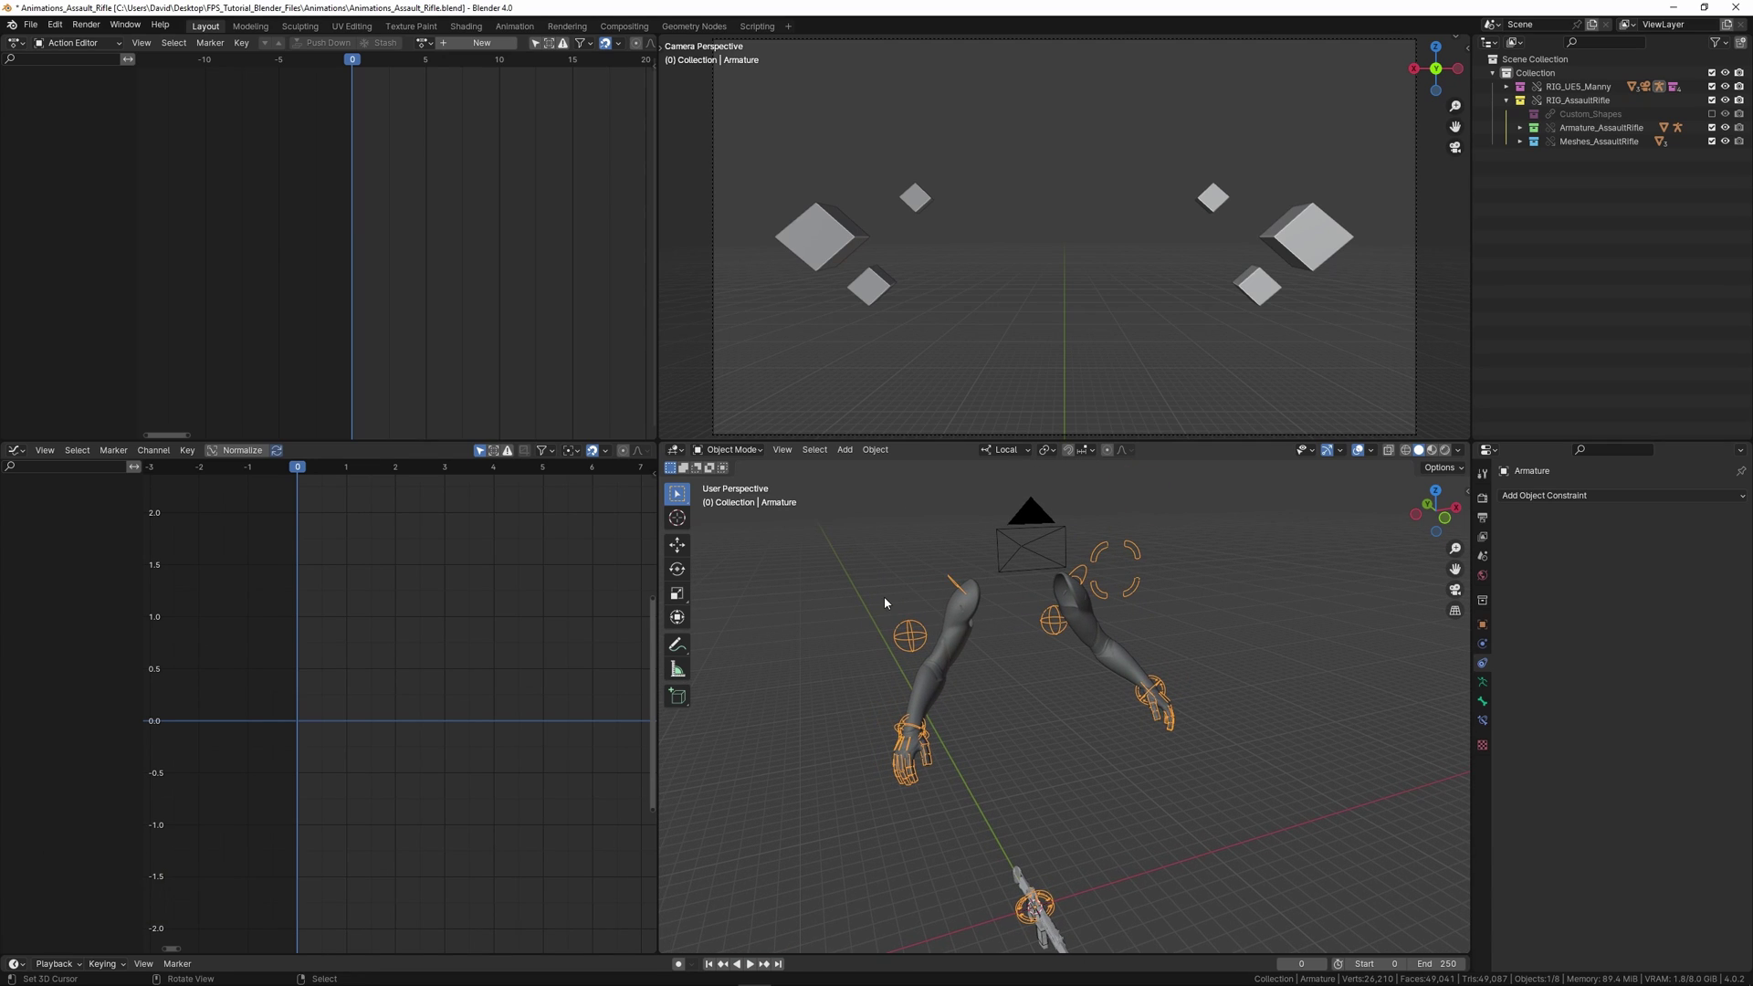
key("ctrl+Tab")
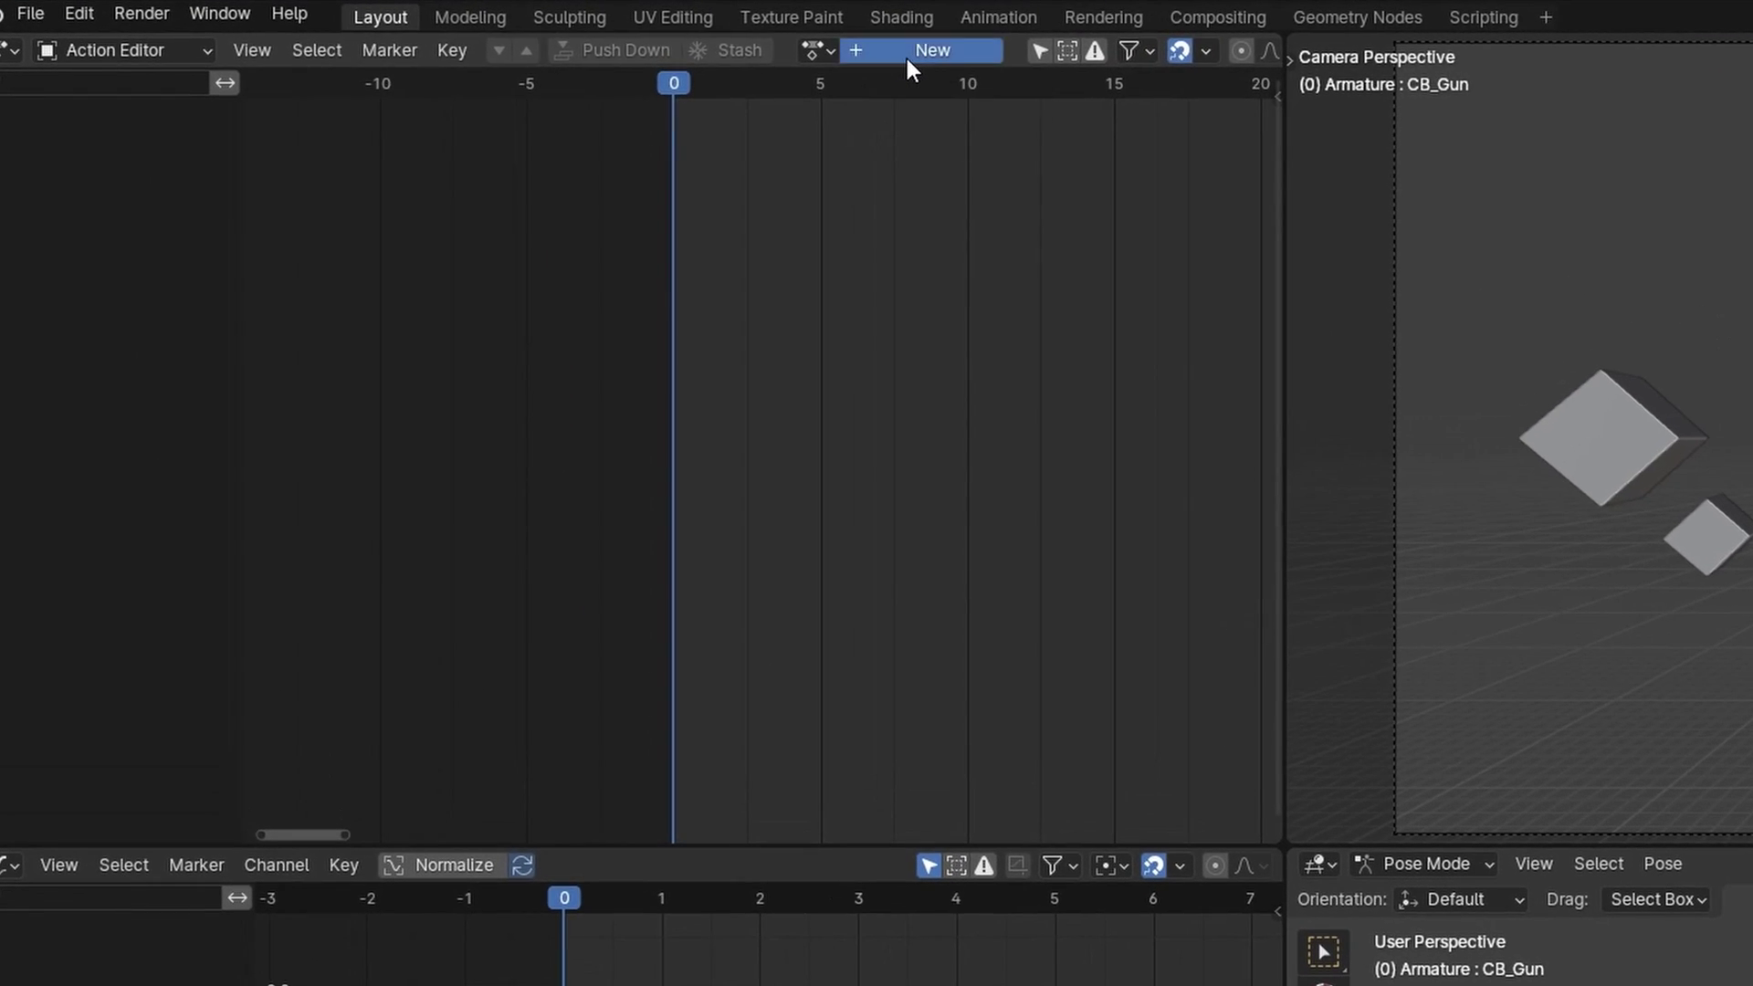
Step: Create a new action named A_Reference and enable its Fake User
left_click(471, 45)
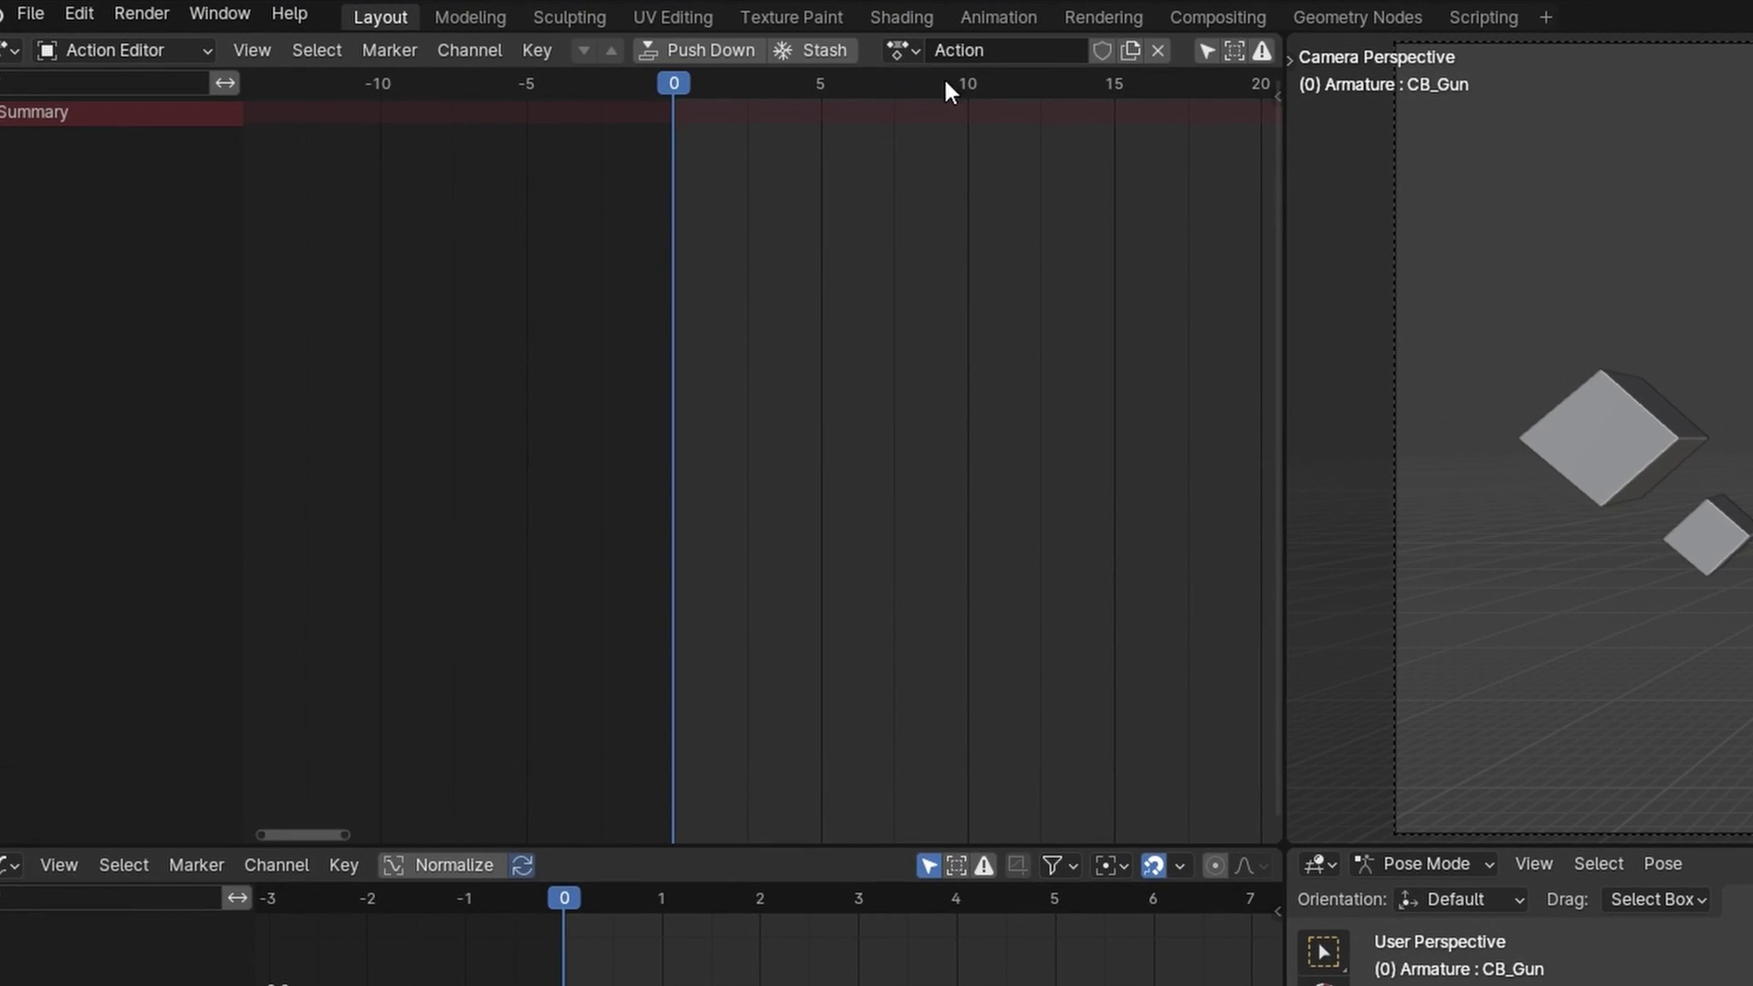
left_click(1009, 51)
key("ctrl+BackSpace")
type("A_Reference")
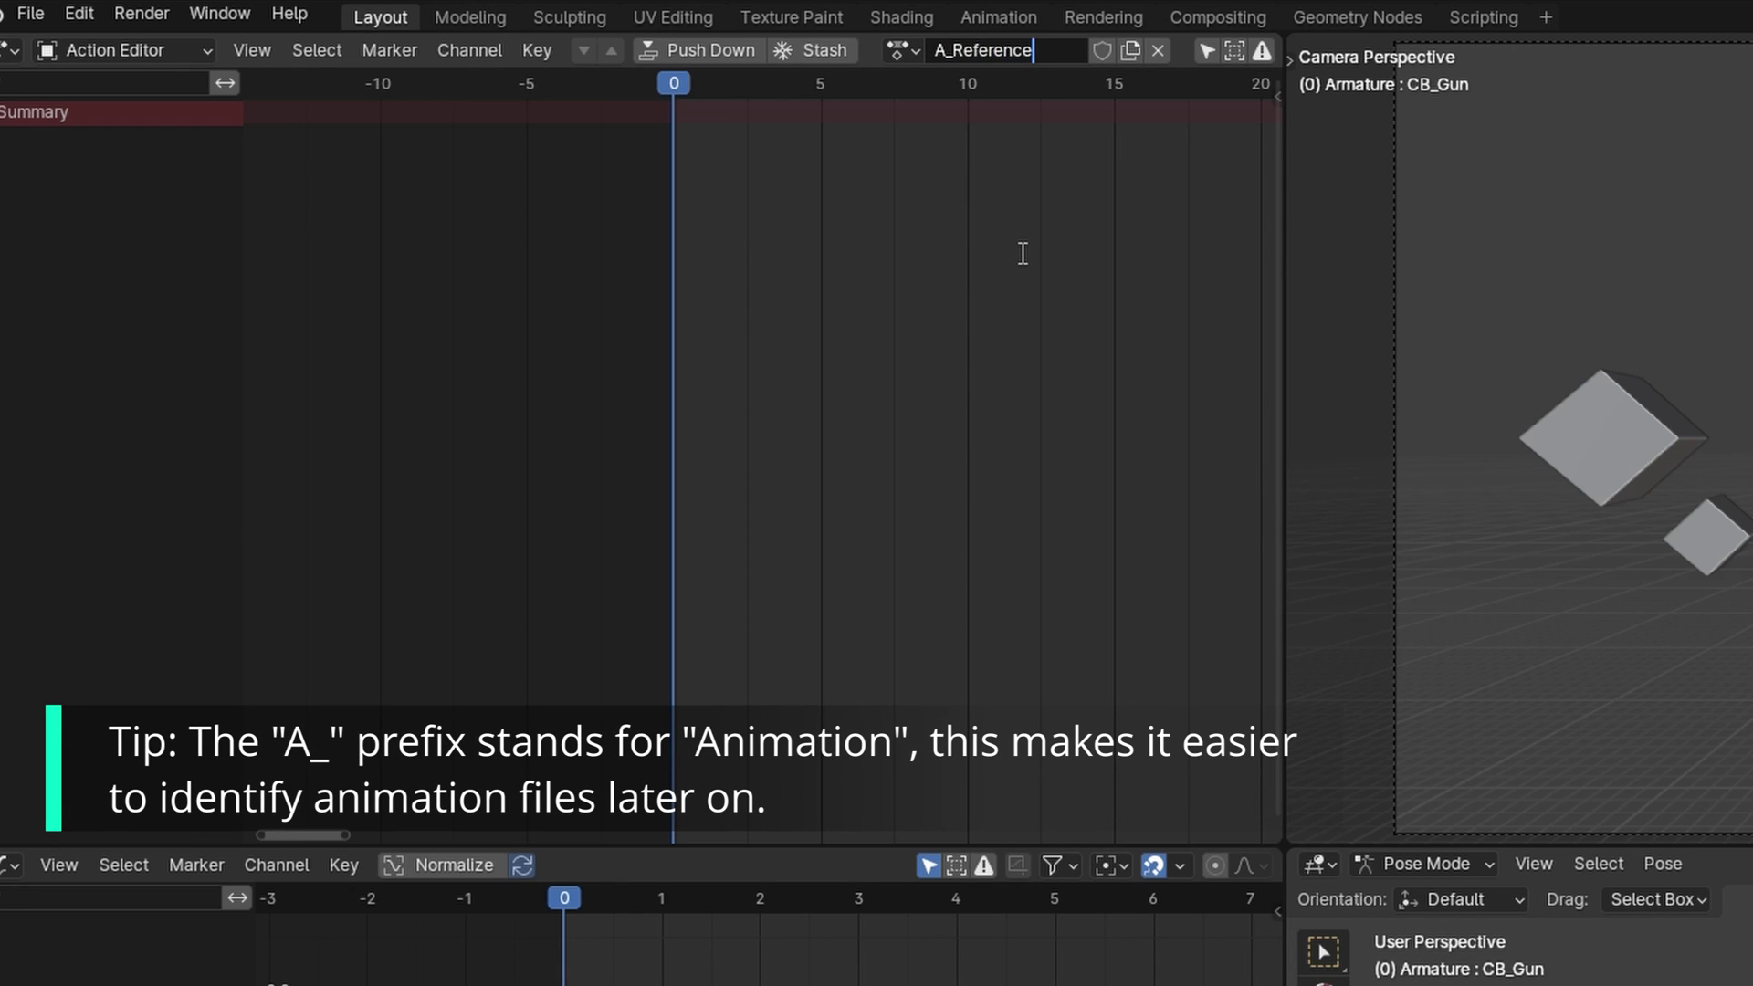
key("Return")
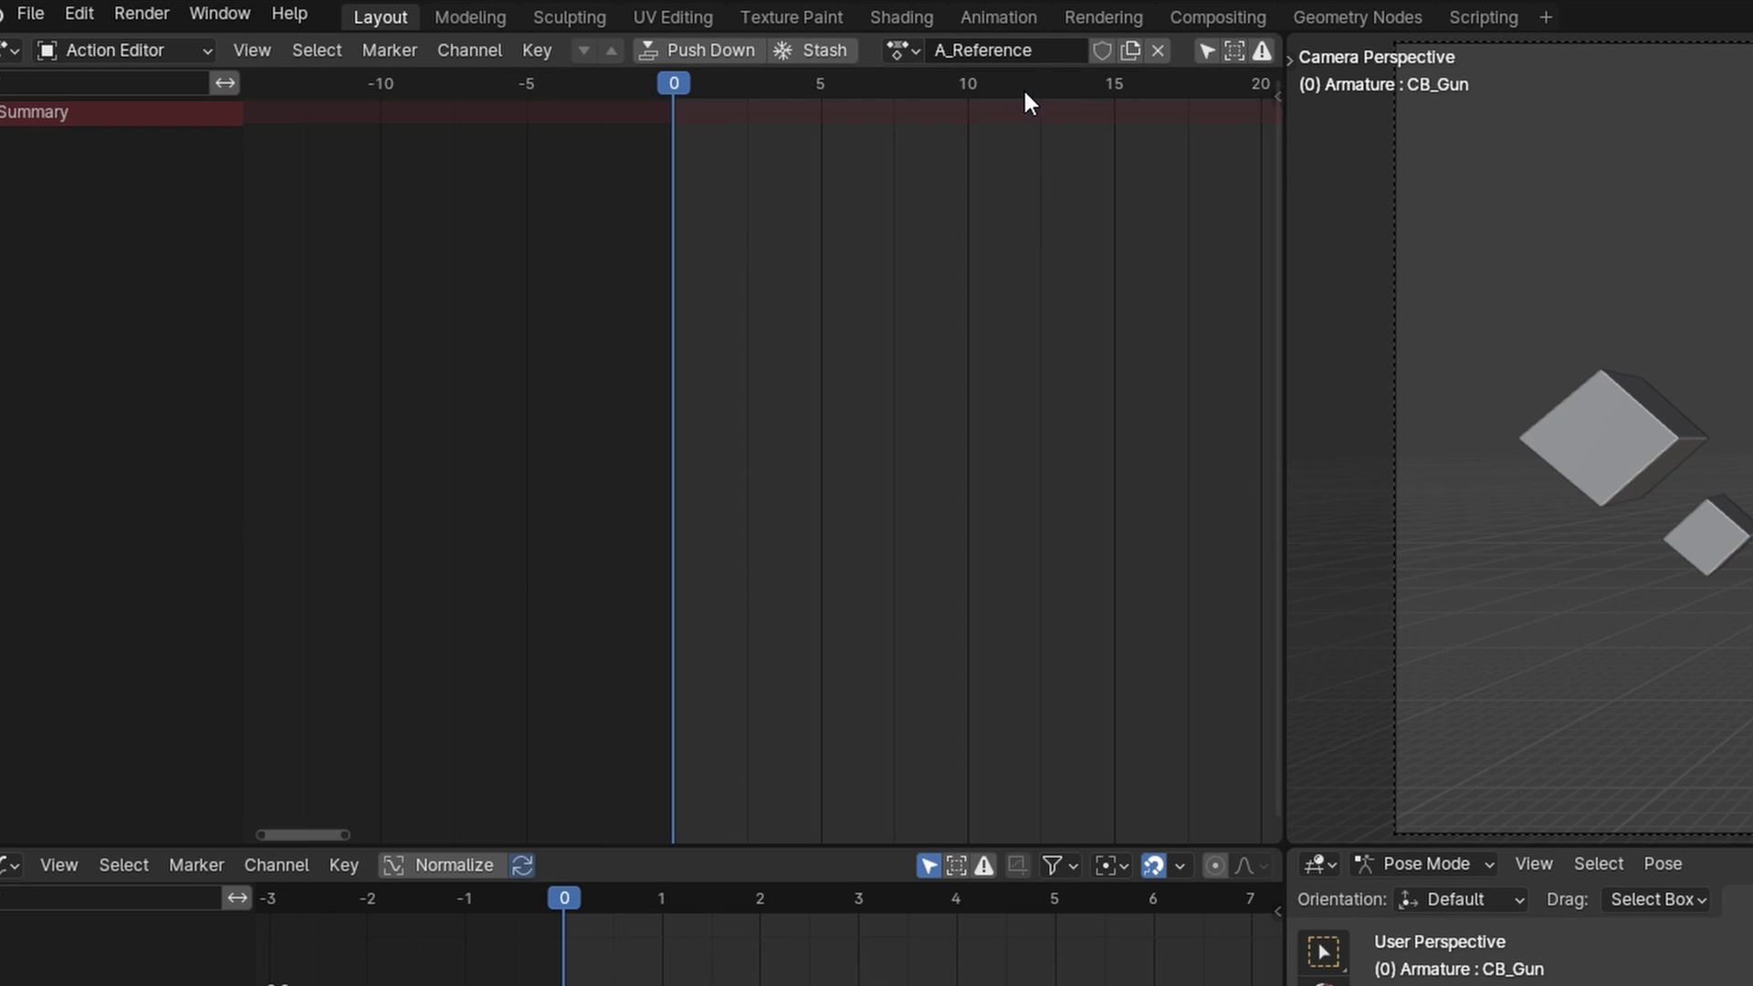
left_click(1101, 51)
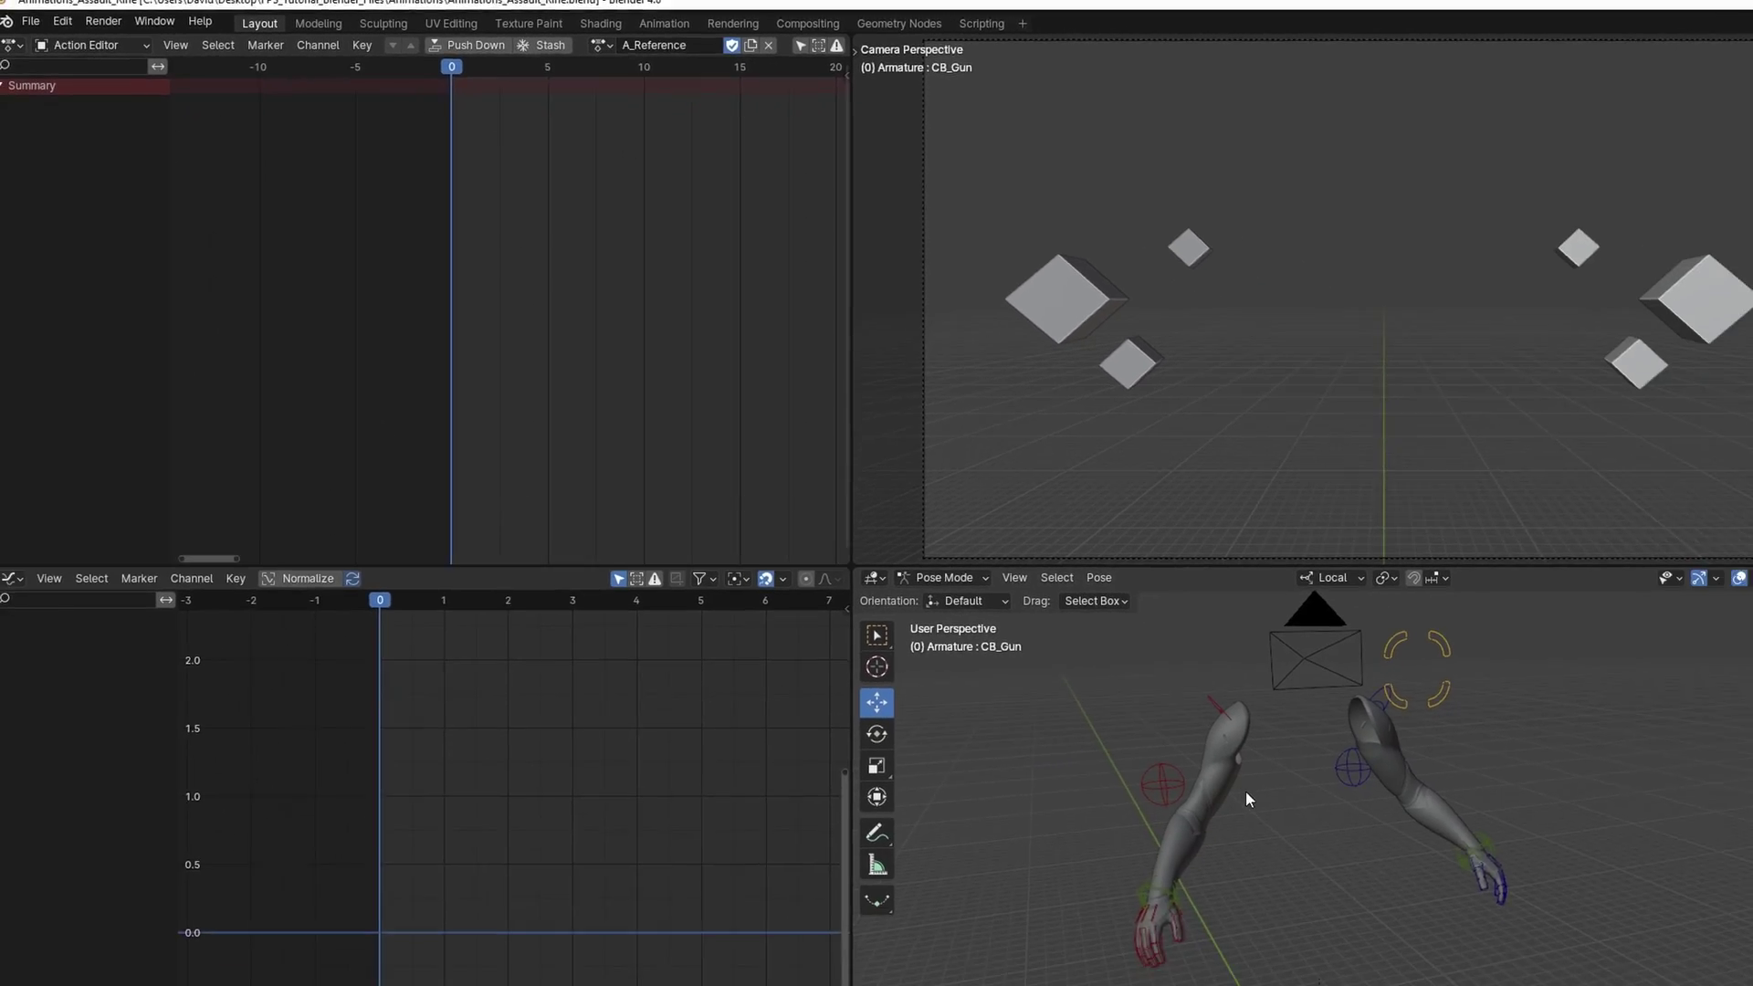
Step: Select all arm bones and insert Location & Rotation keys at frame 0
middle_click_drag(1314, 820, 1470, 823, "shift")
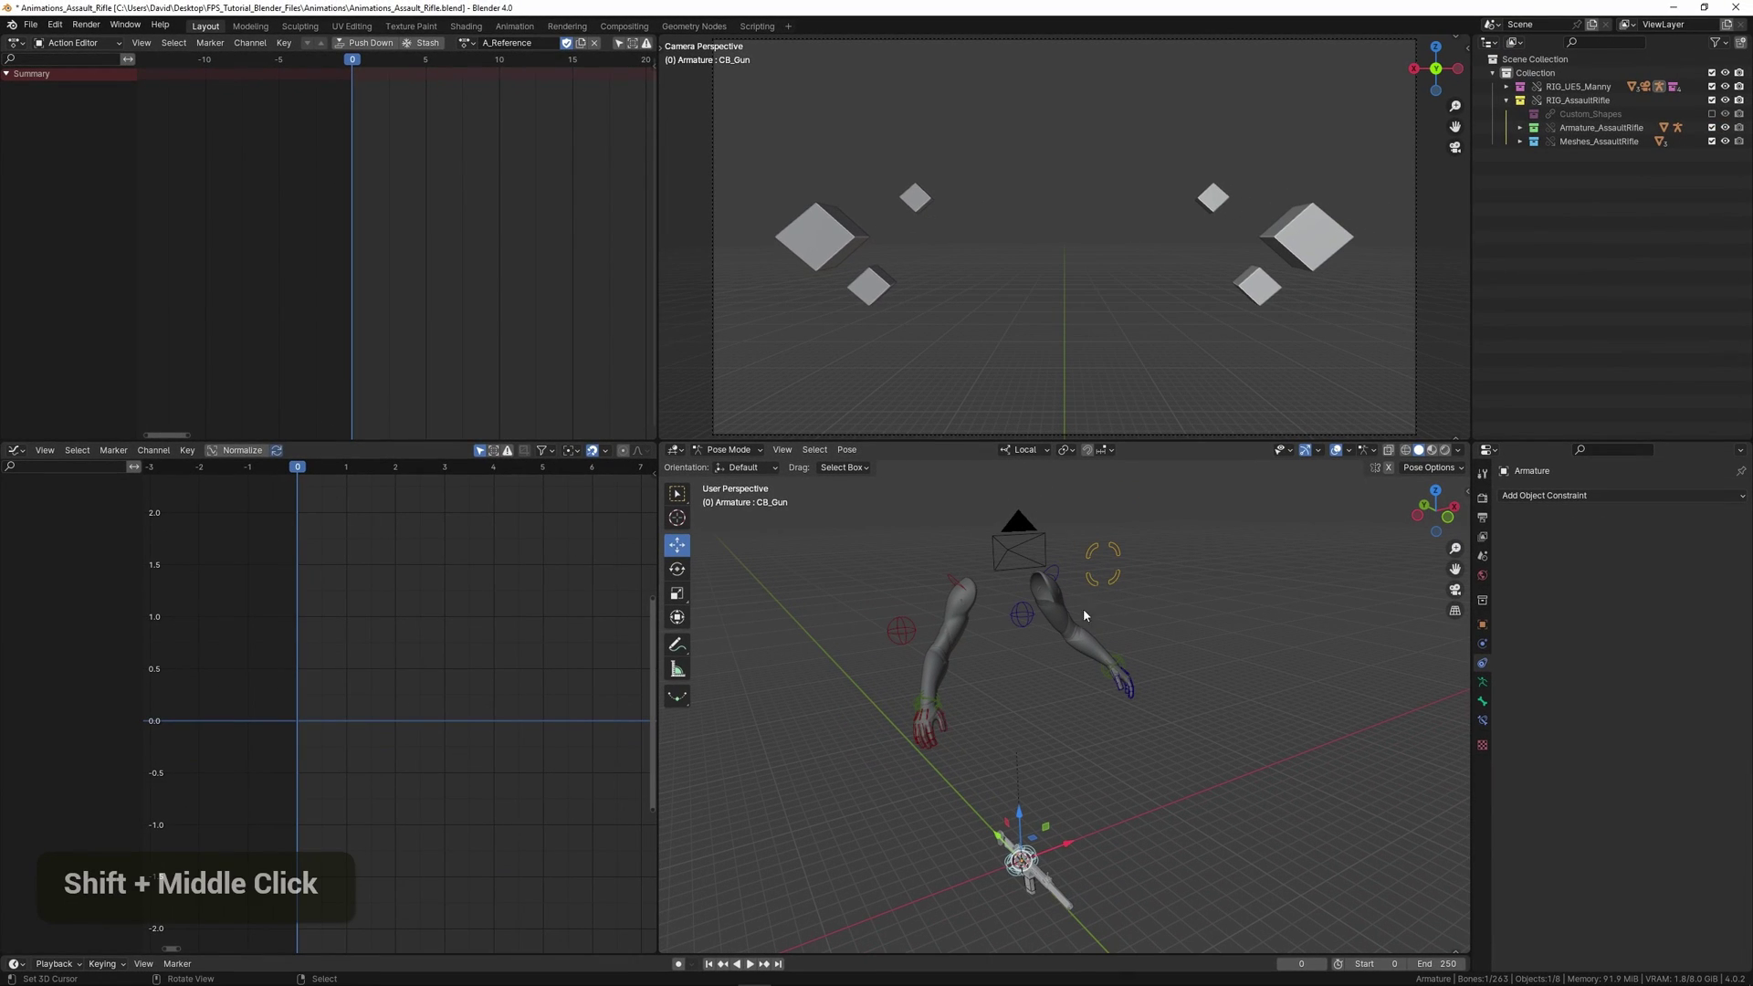
key("a")
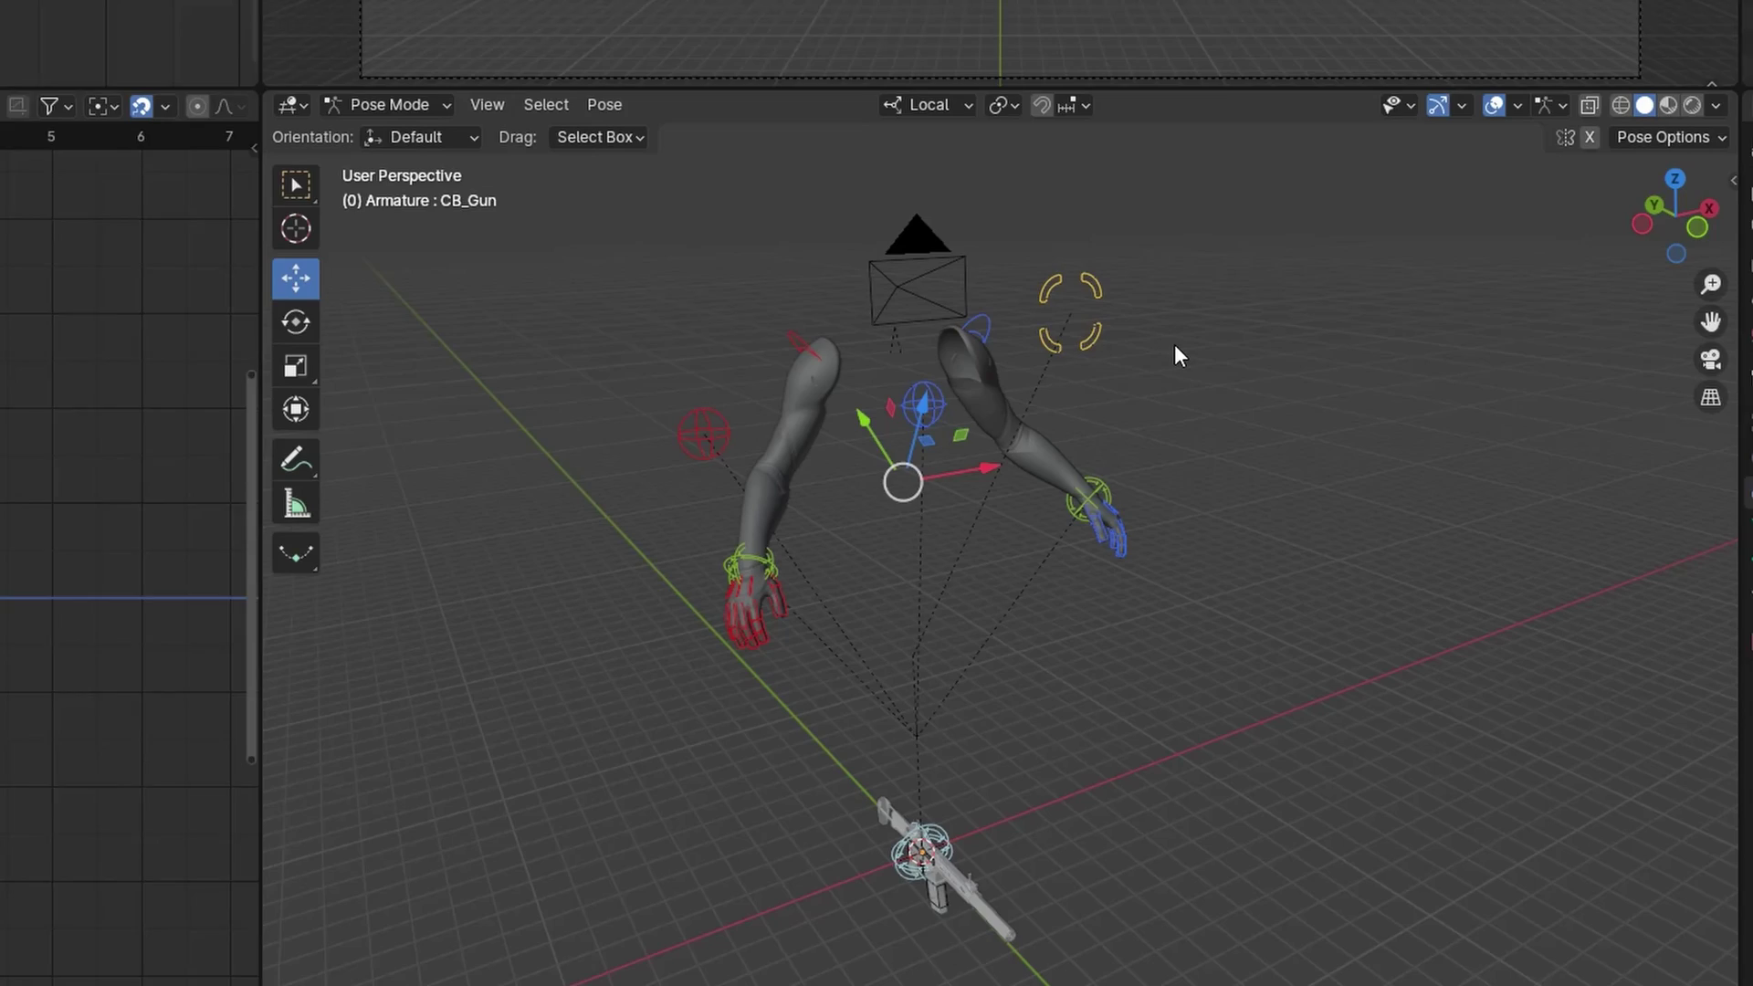
key("i")
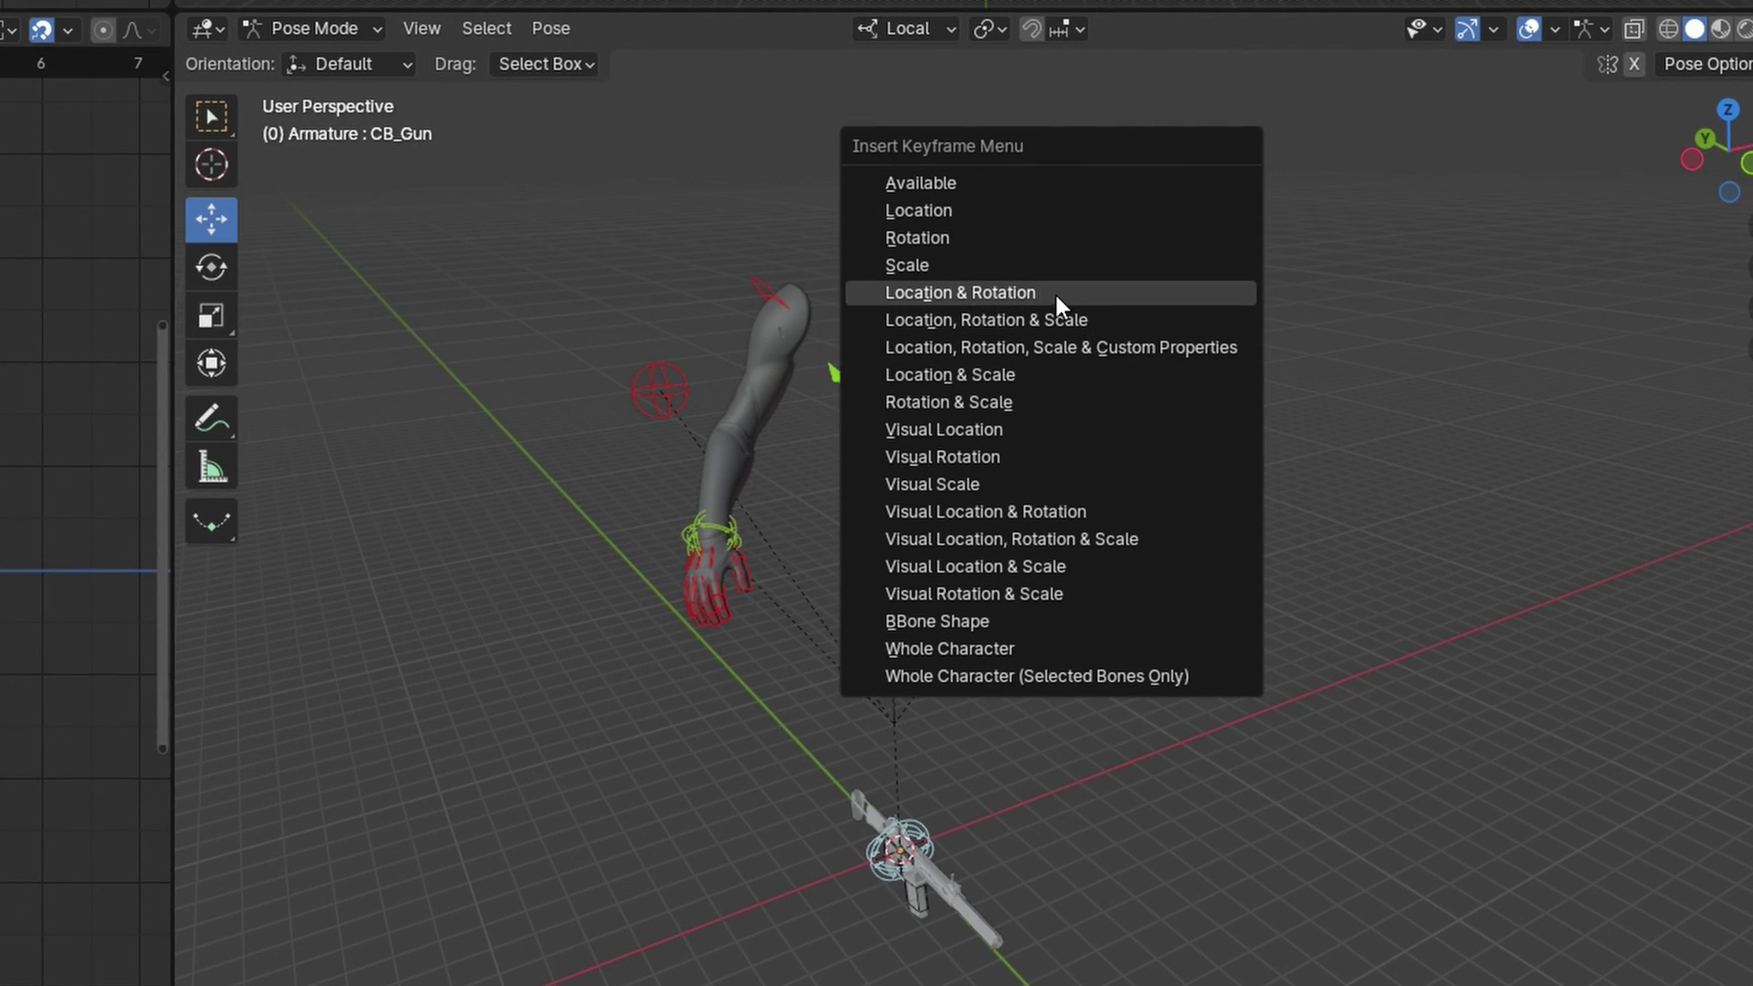
left_click(1022, 288)
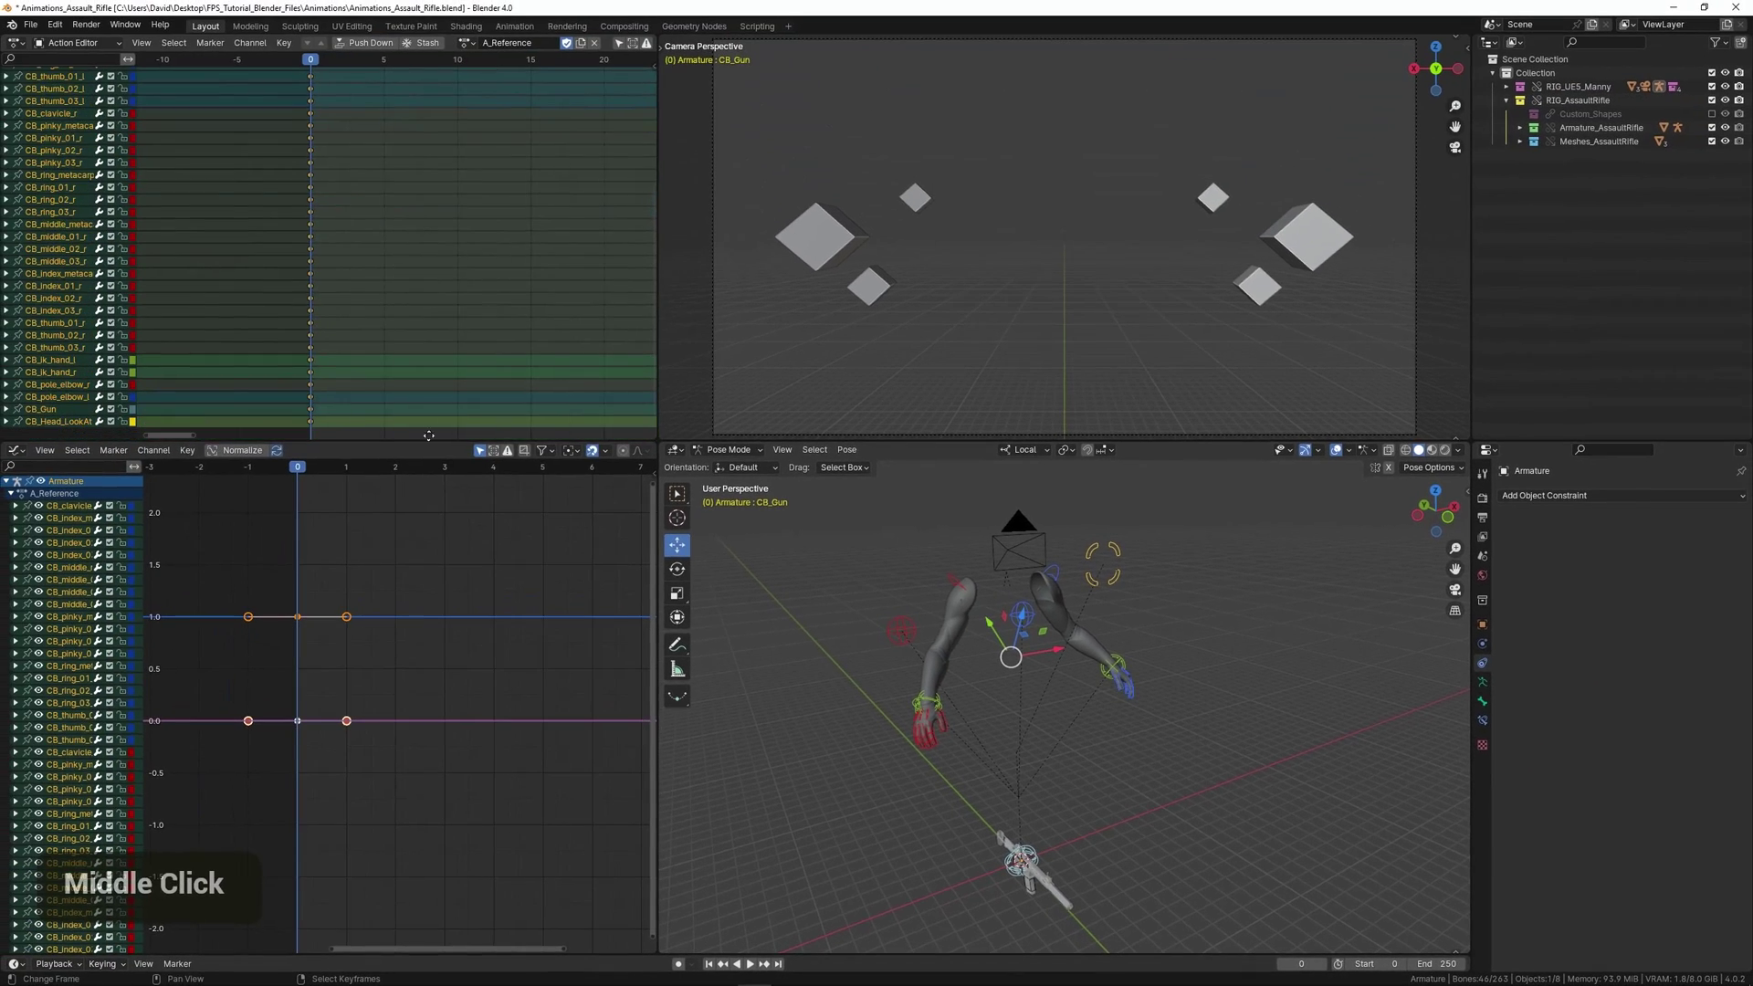
Step: Clear the selection, return to Object Mode, and select the assault rifle rig
middle_click_drag(428, 435, 207, 196)
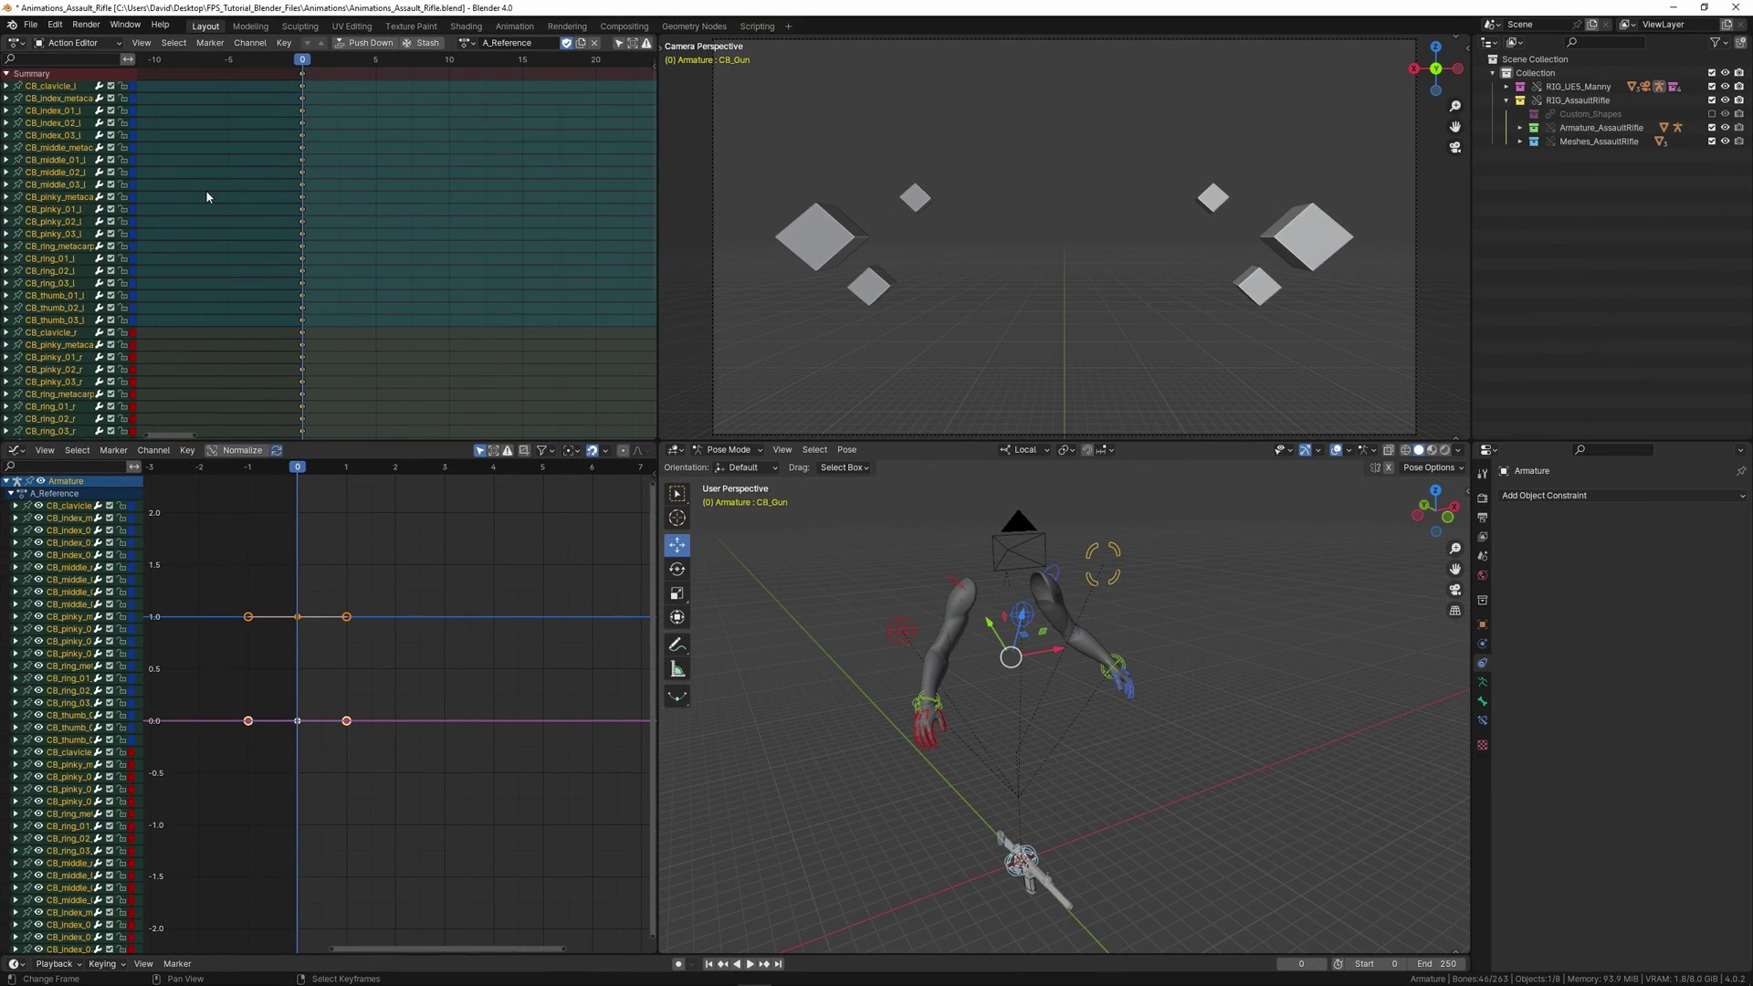
right_click(335, 229)
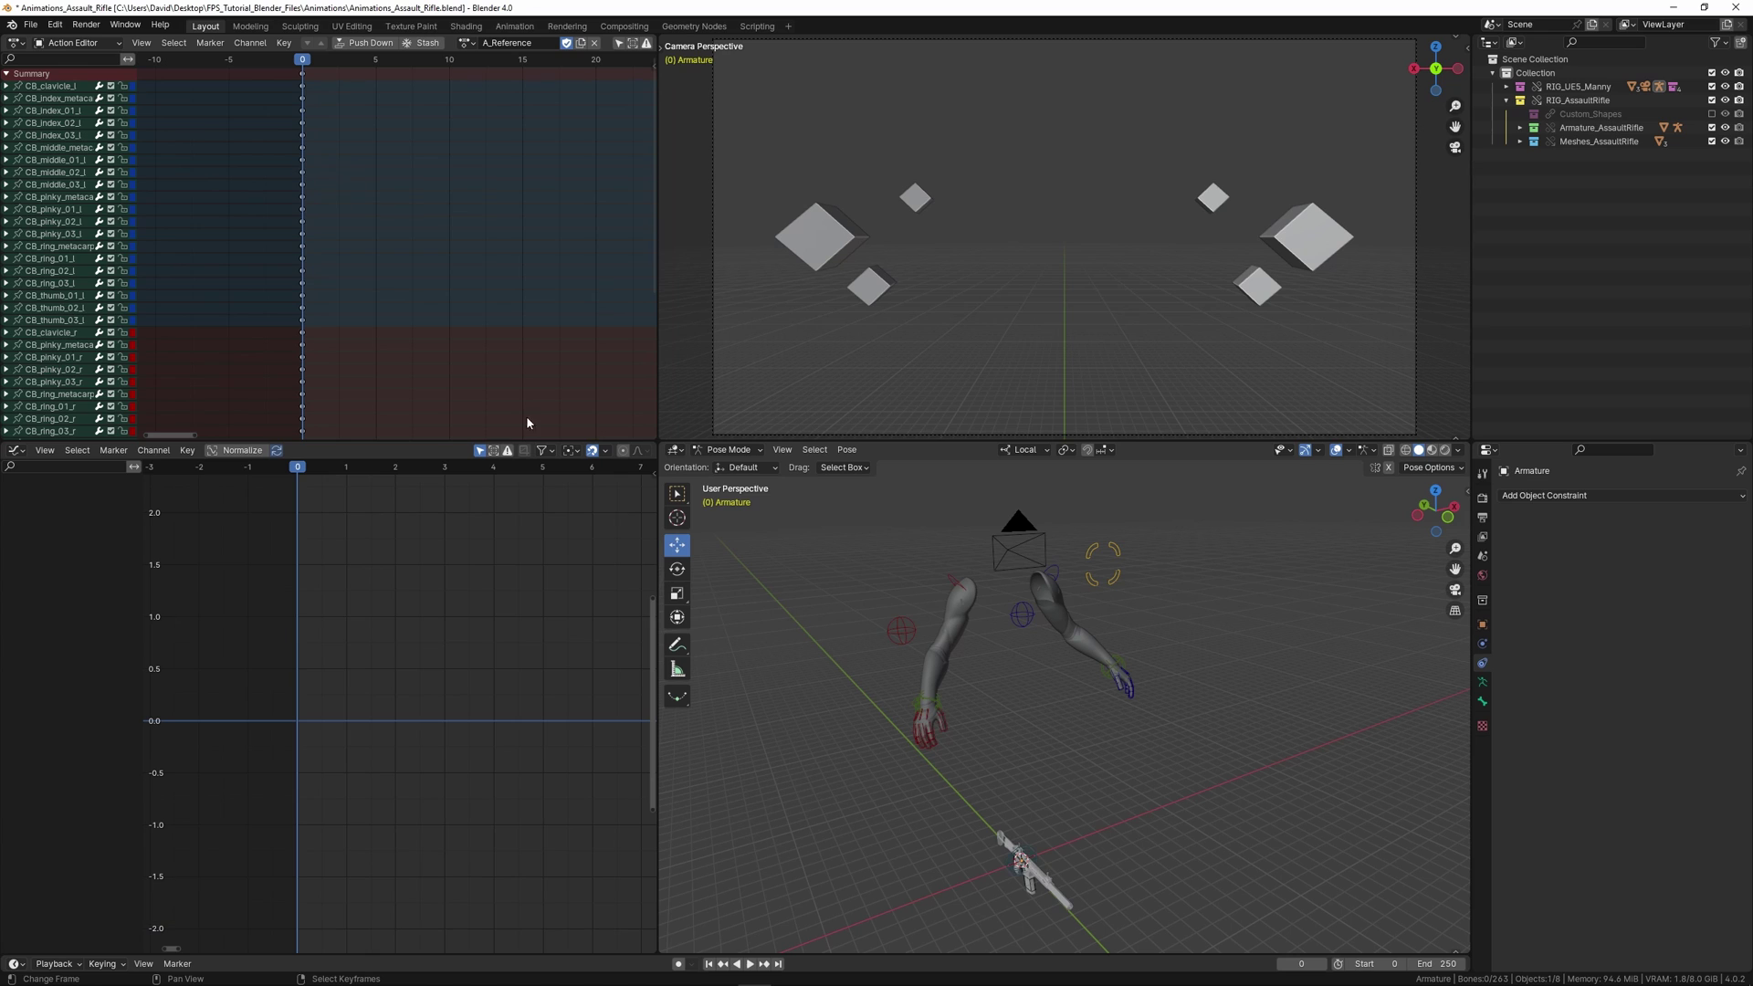
middle_click_drag(797, 579, 870, 581, "shift")
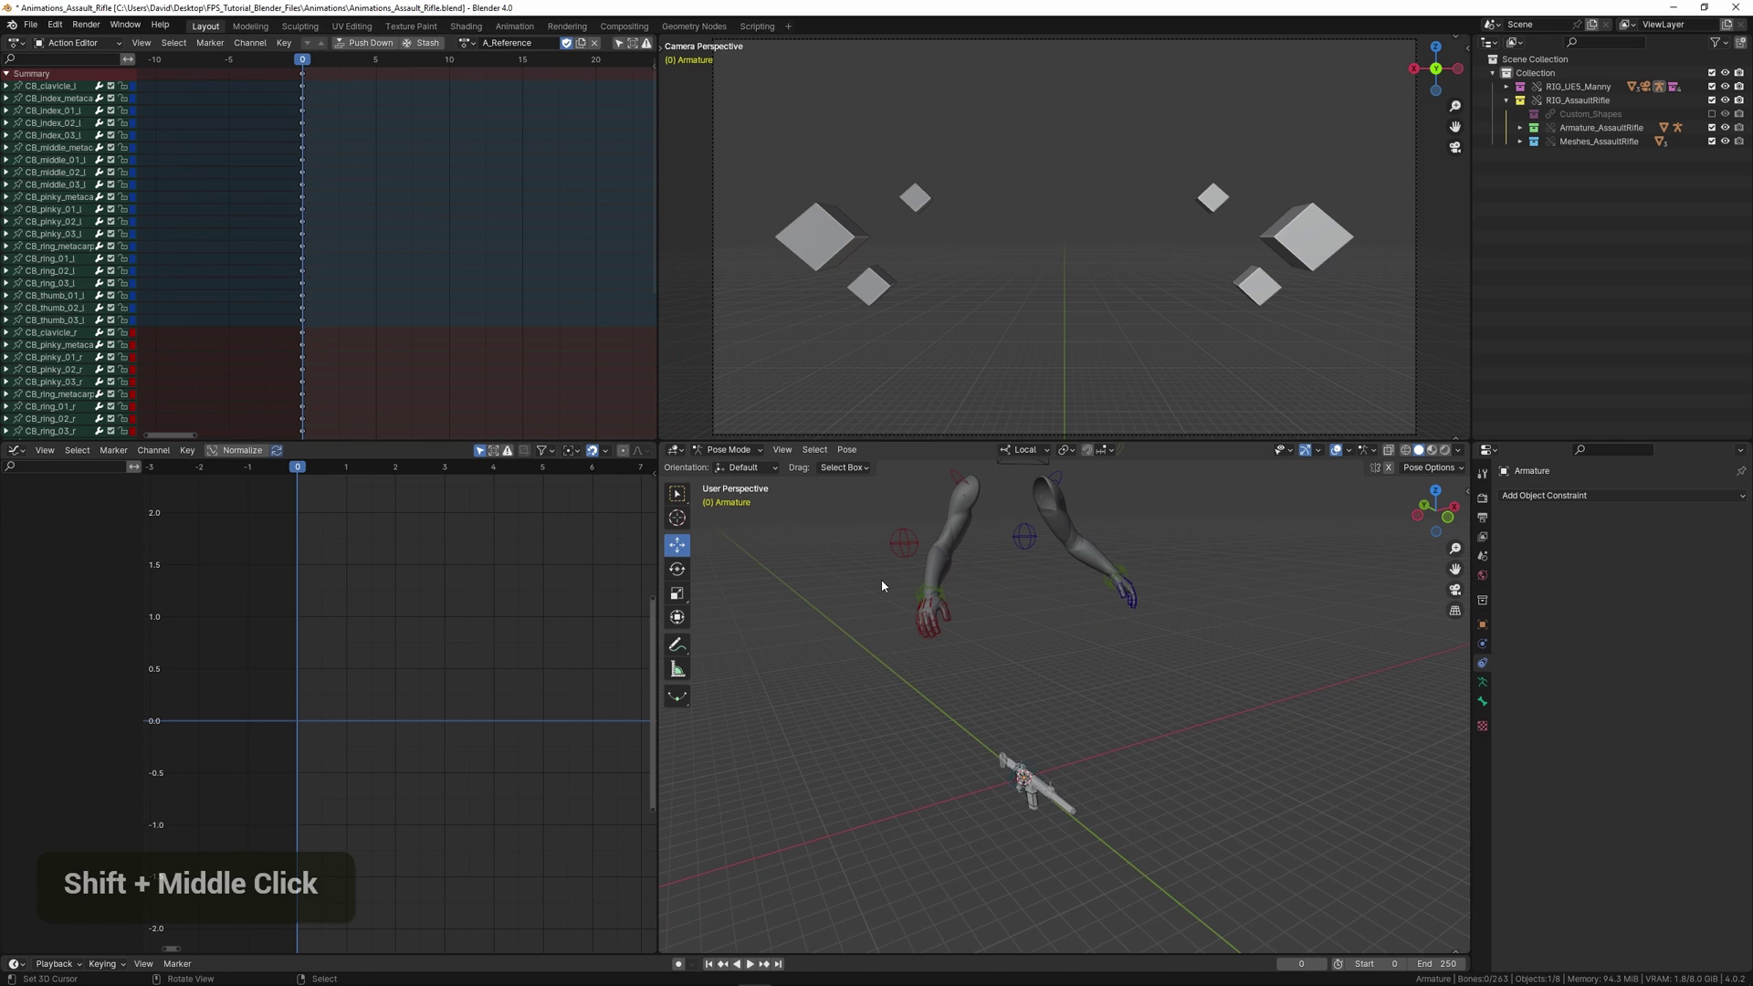
key("ctrl+Tab")
middle_click_drag(946, 693, 1093, 577, "shift")
scroll(1050, 612, "up", 4)
scroll(1087, 672, "up", 3)
right_click(1071, 661)
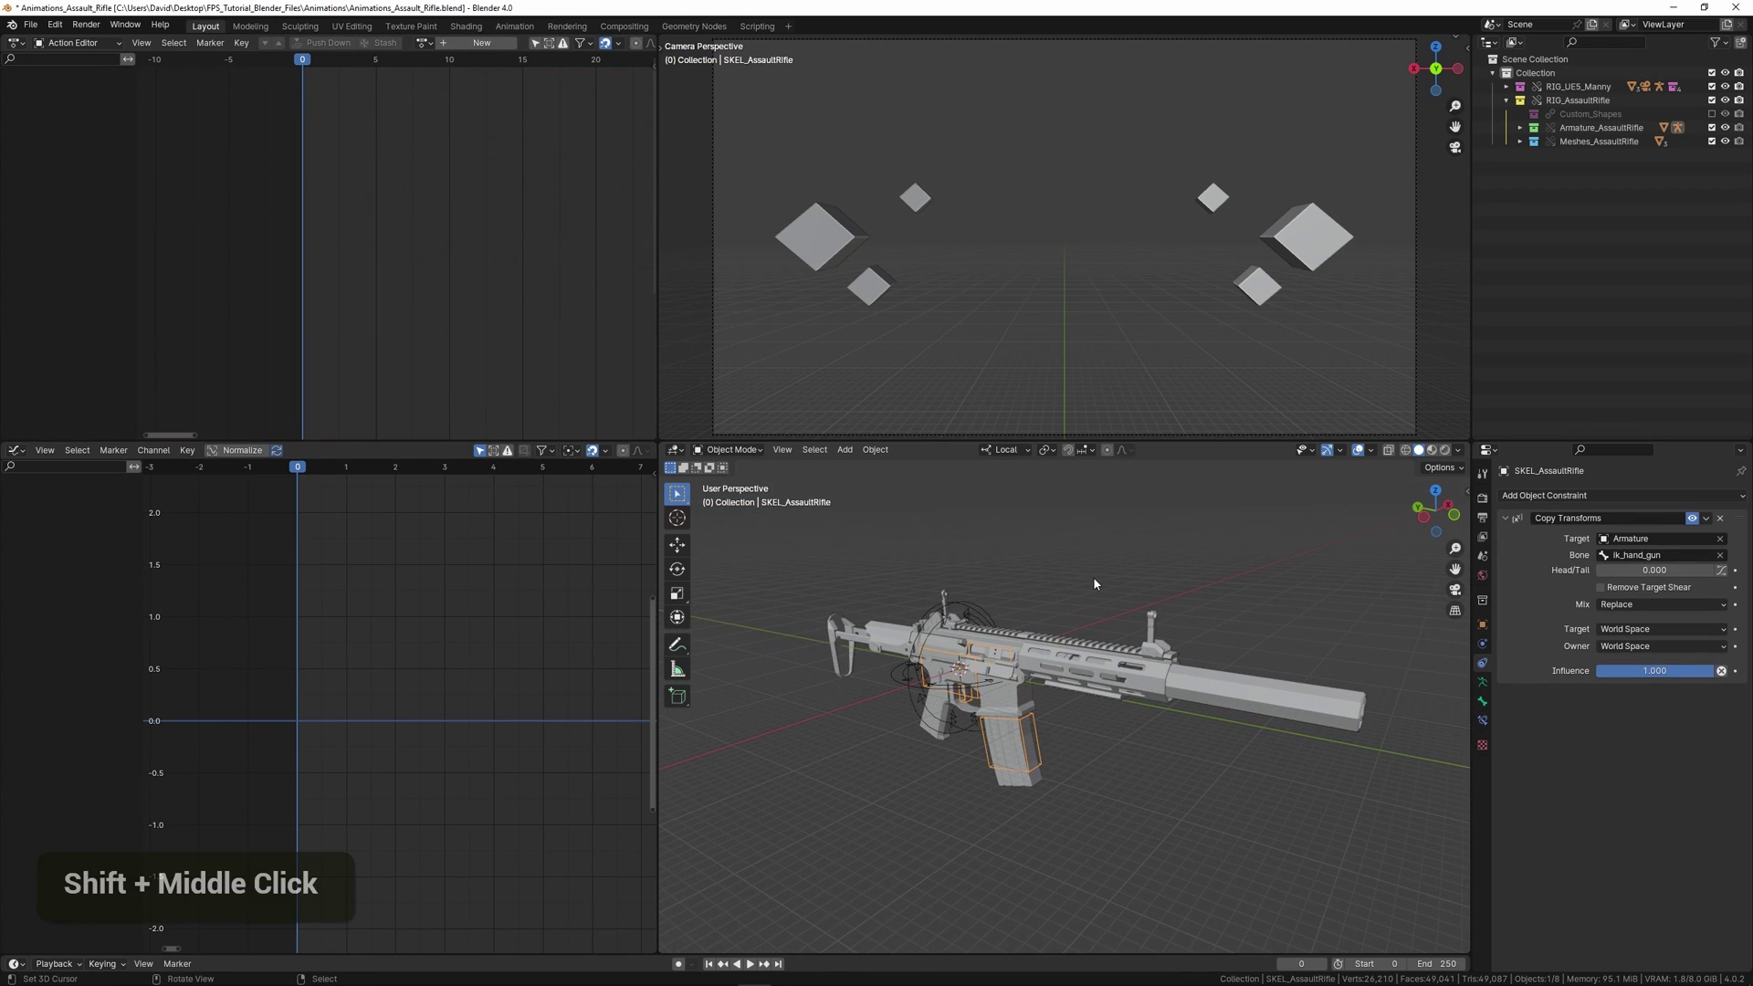
Step: In Pose Mode, select all four rifle bones and create a new action named A_WEP_Reference
key("ctrl+Tab")
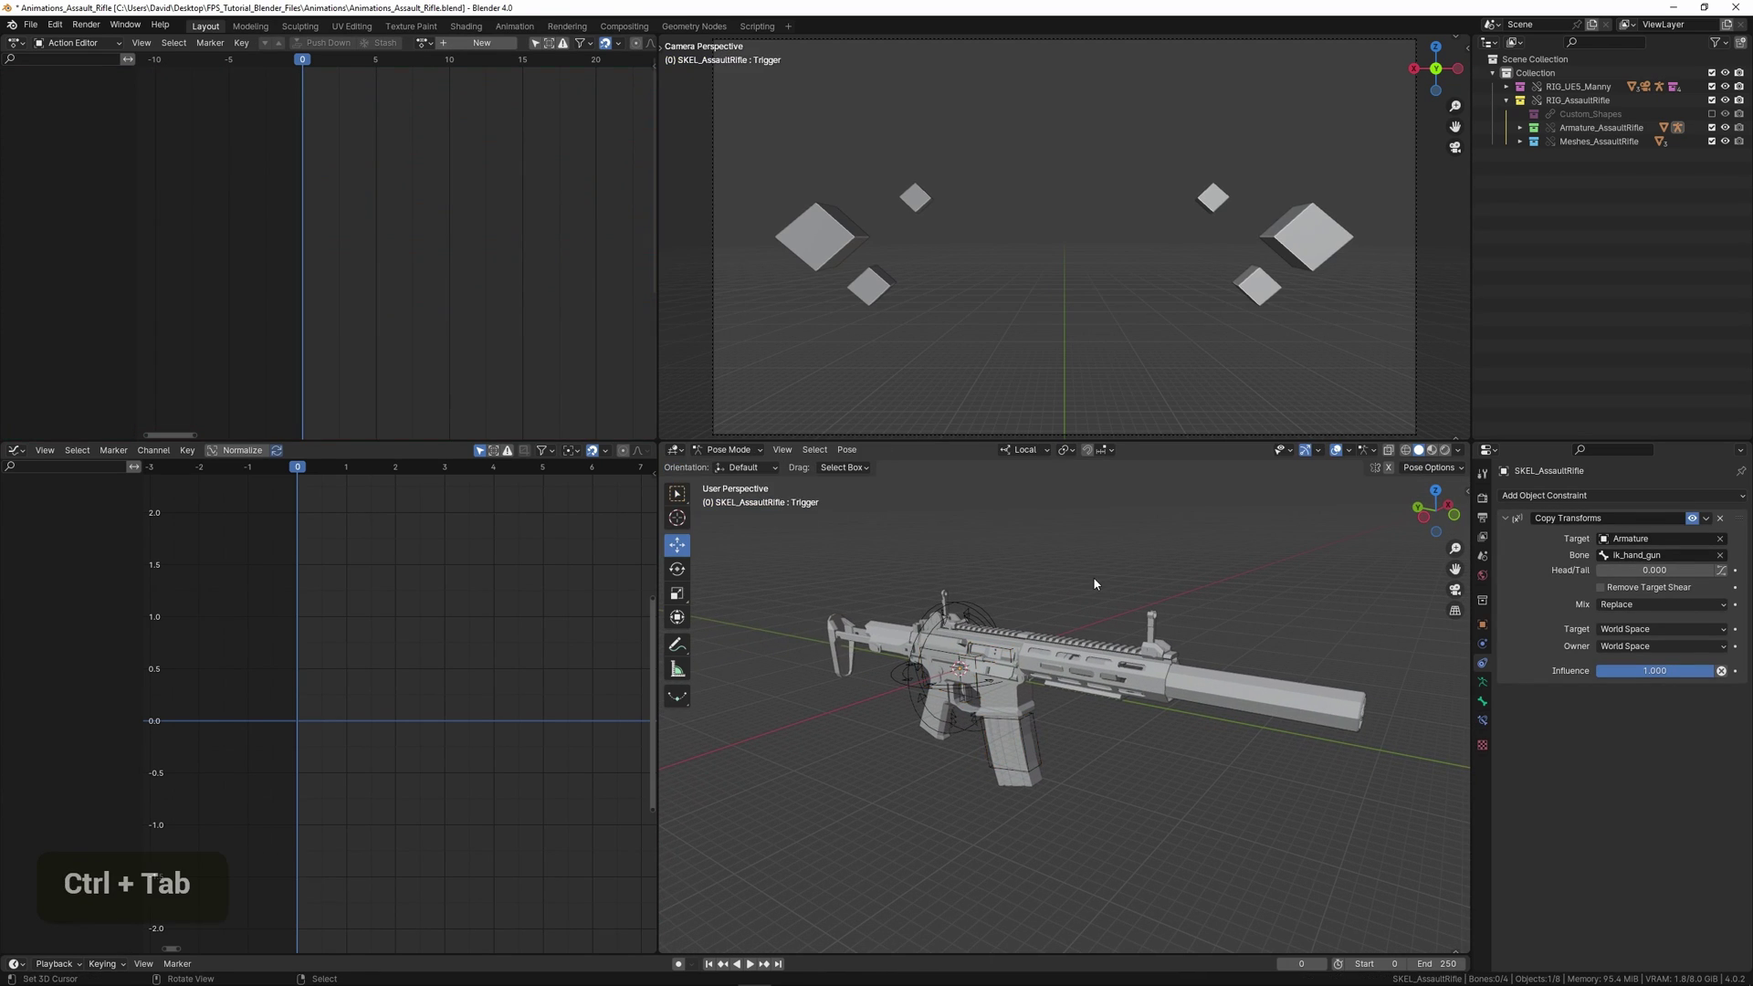
key("a")
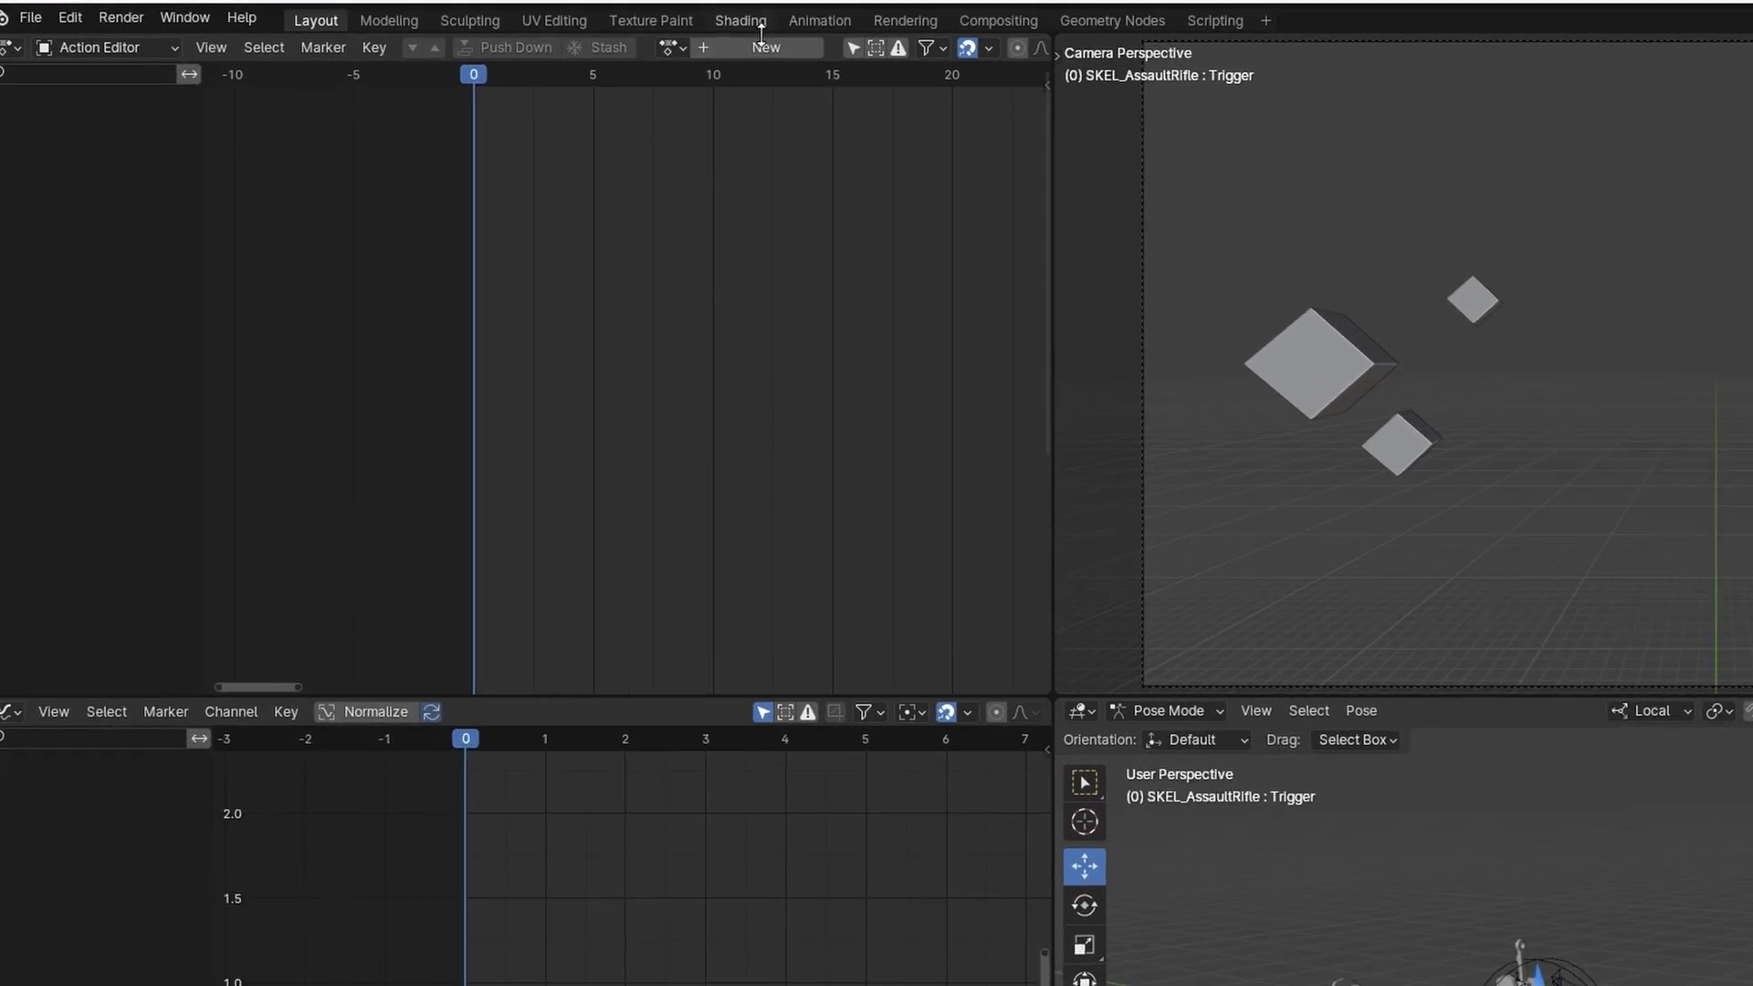
left_click(919, 48)
double_click(1038, 46)
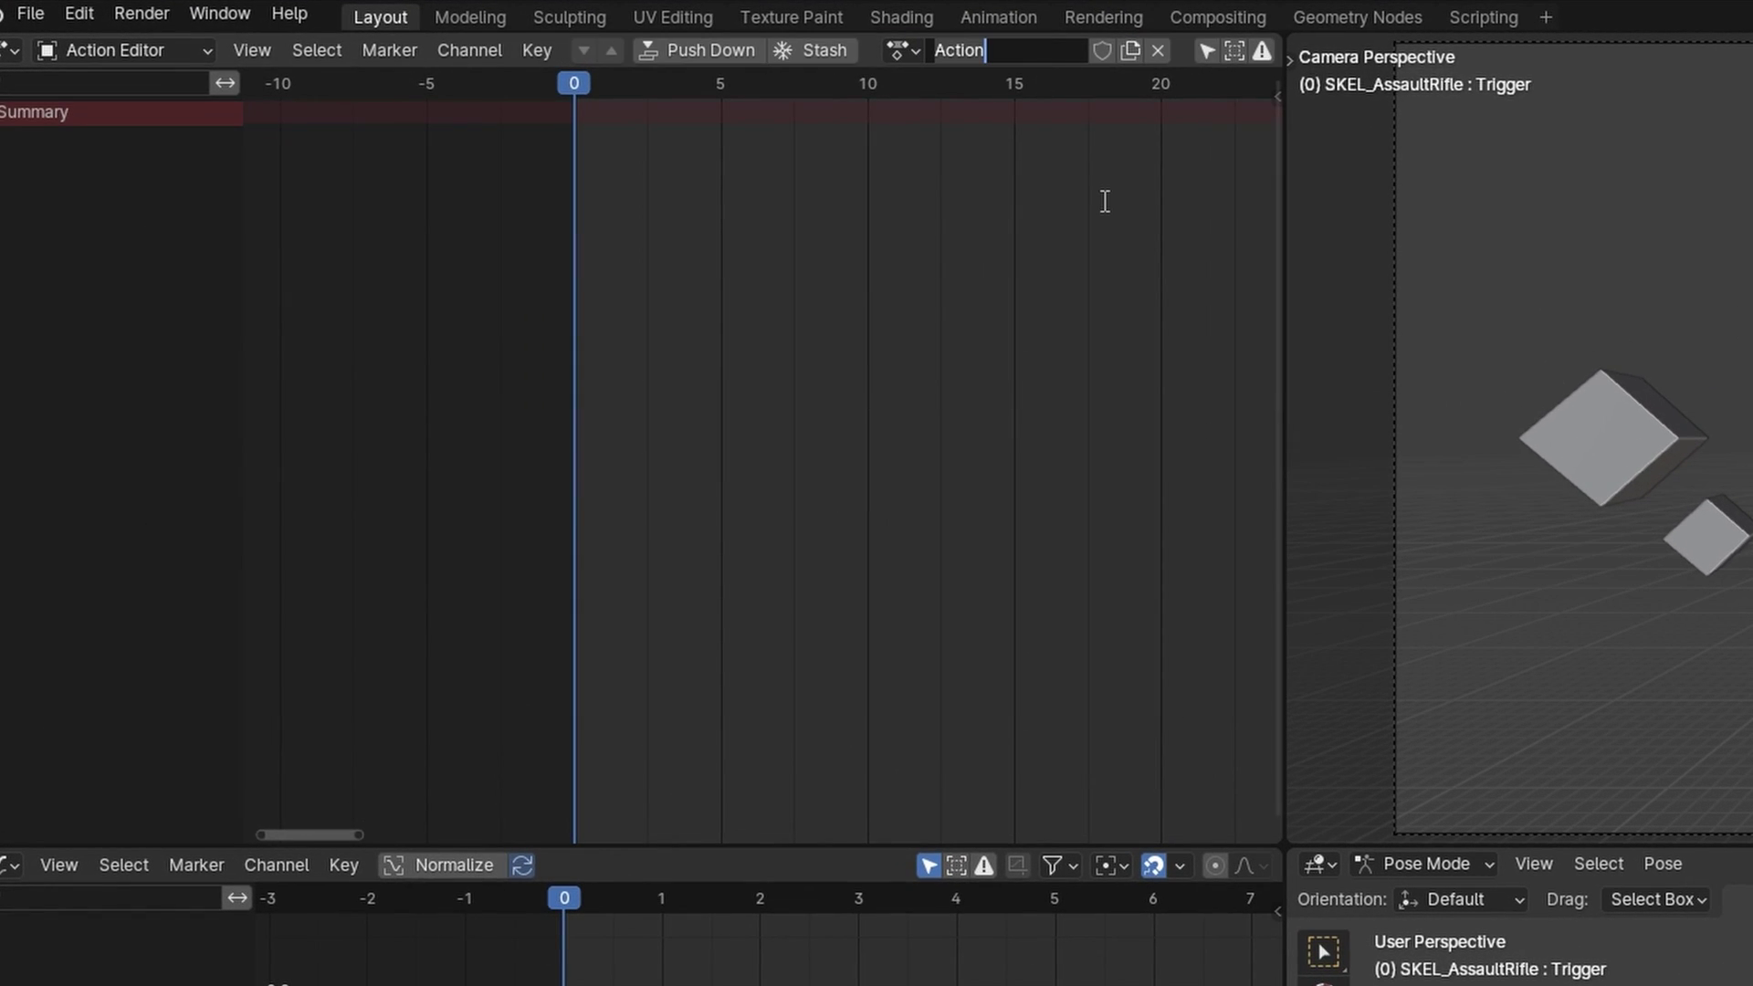
type("A_WEP_")
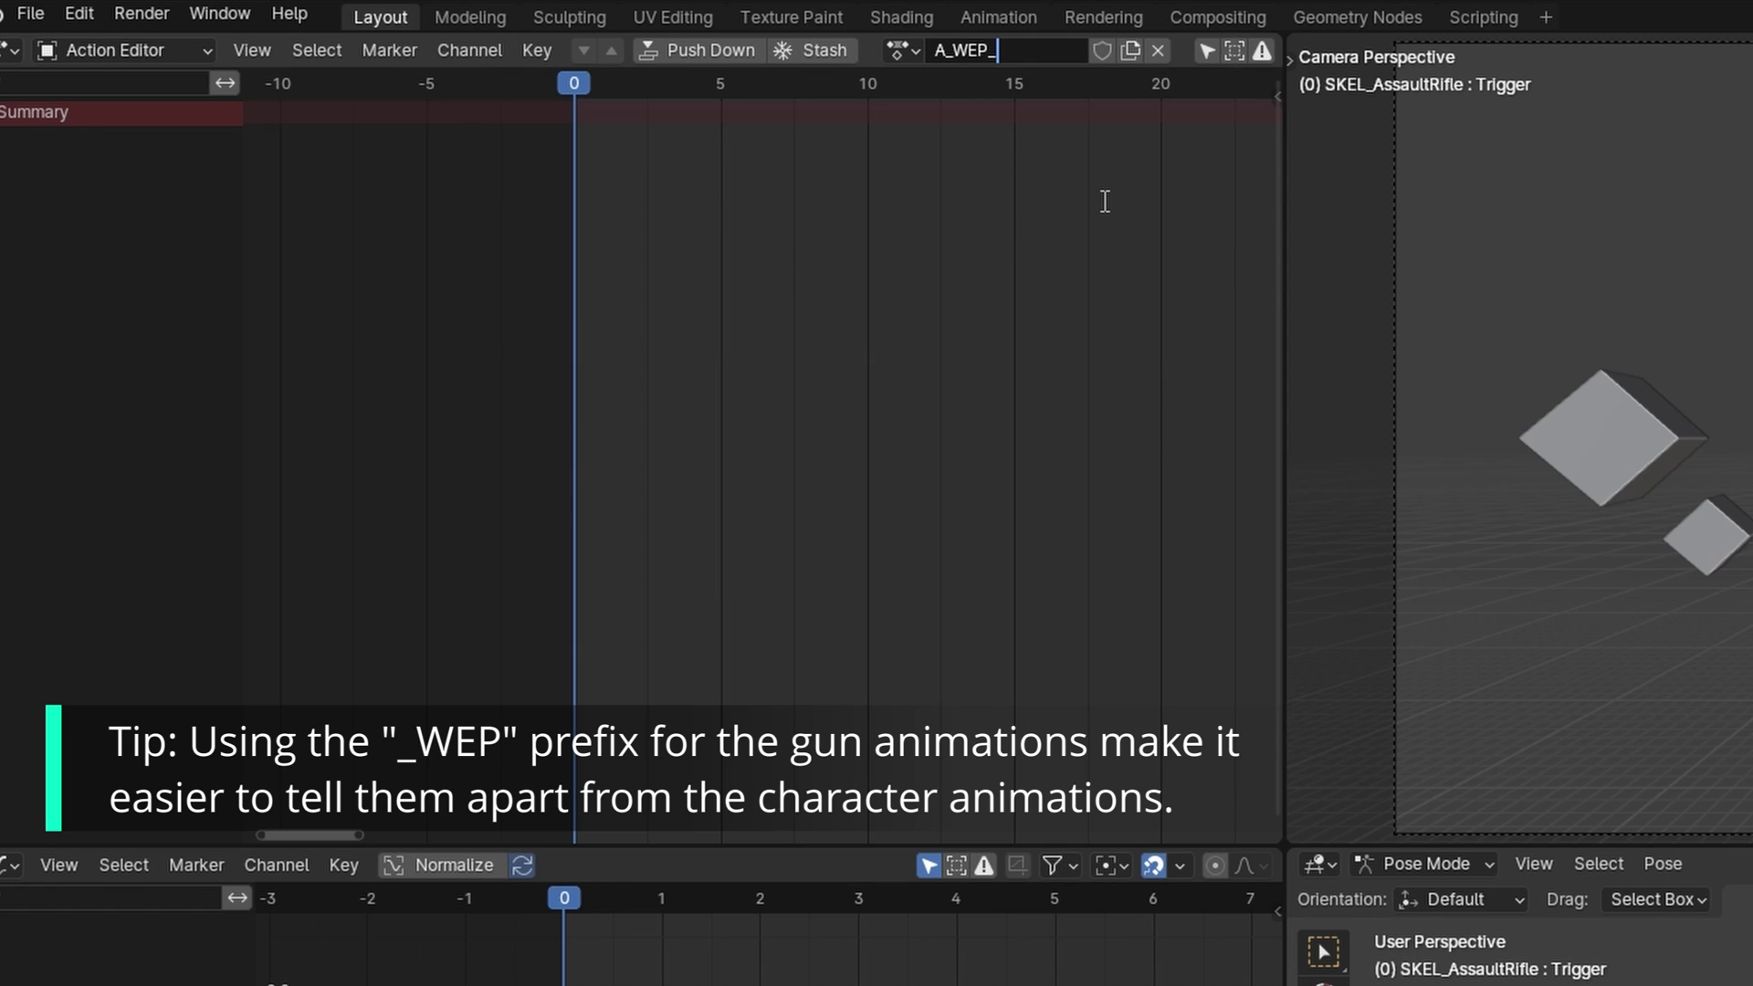
type("Reference")
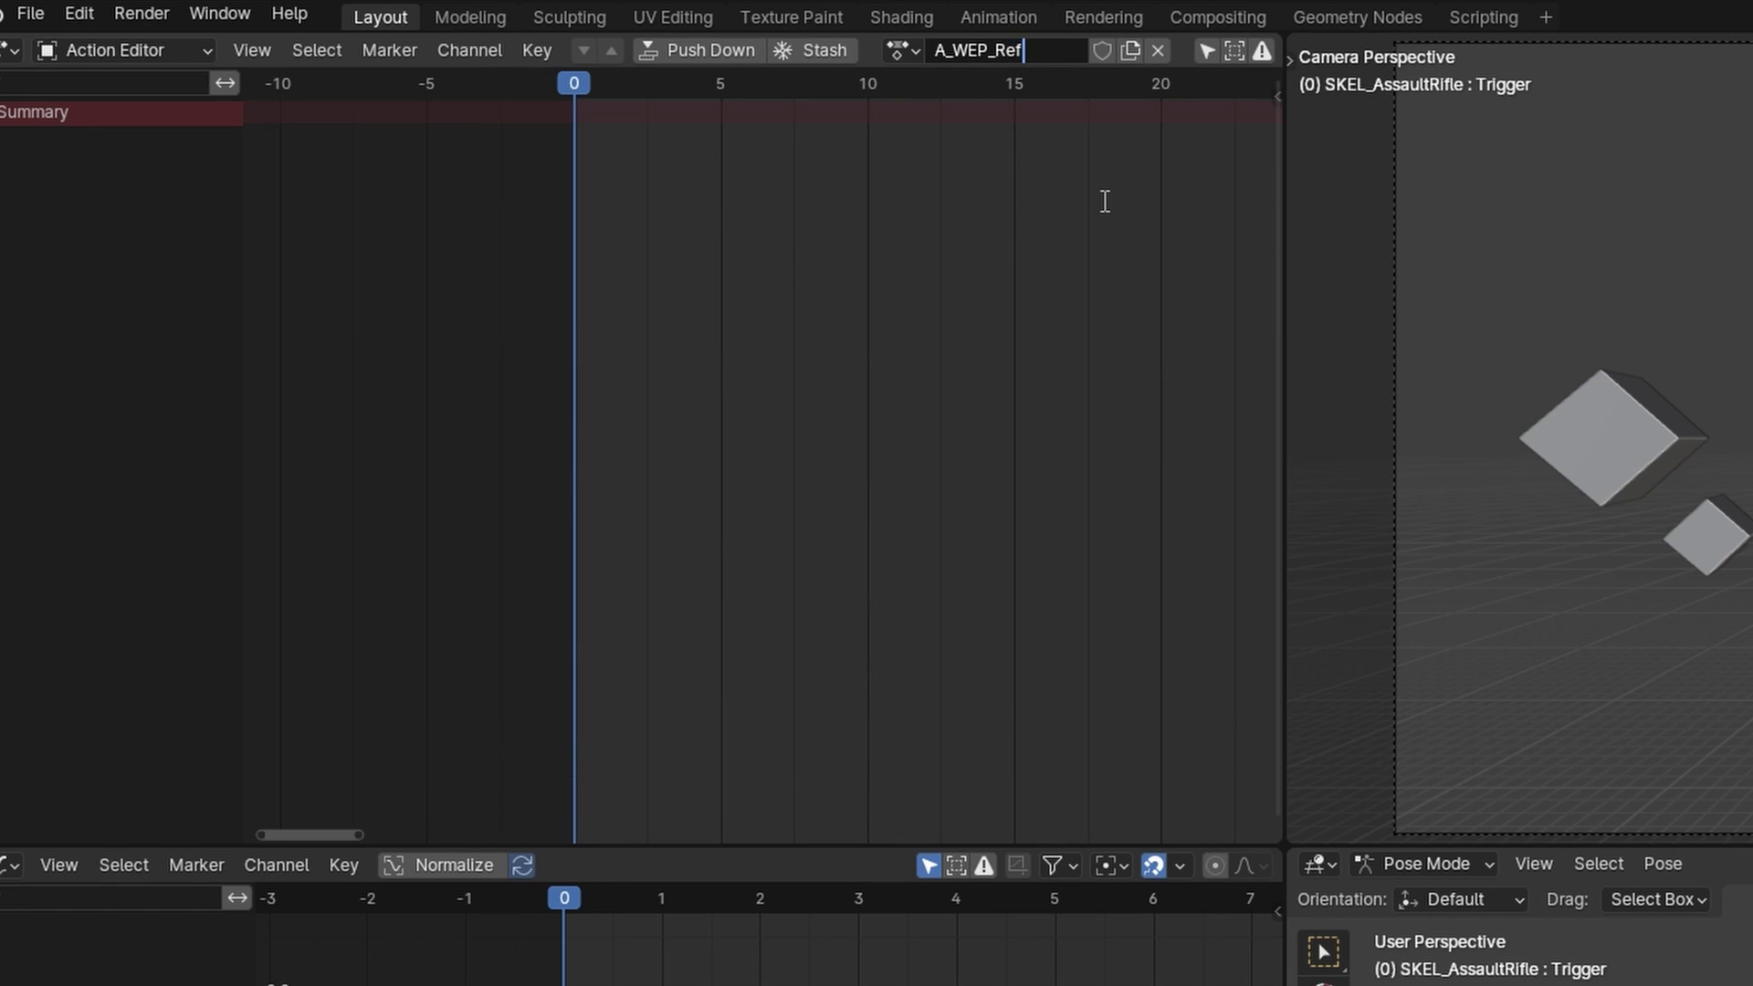
key("BackSpace")
key("BackSpace")
key("BackSpace")
key("BackSpace")
key("BackSpace")
key("BackSpace")
type("erence")
key("Return")
Step: Give A_WEP_Reference a fake user and key Location & Rotation on the rifle bones at frame 0
left_click(1103, 52)
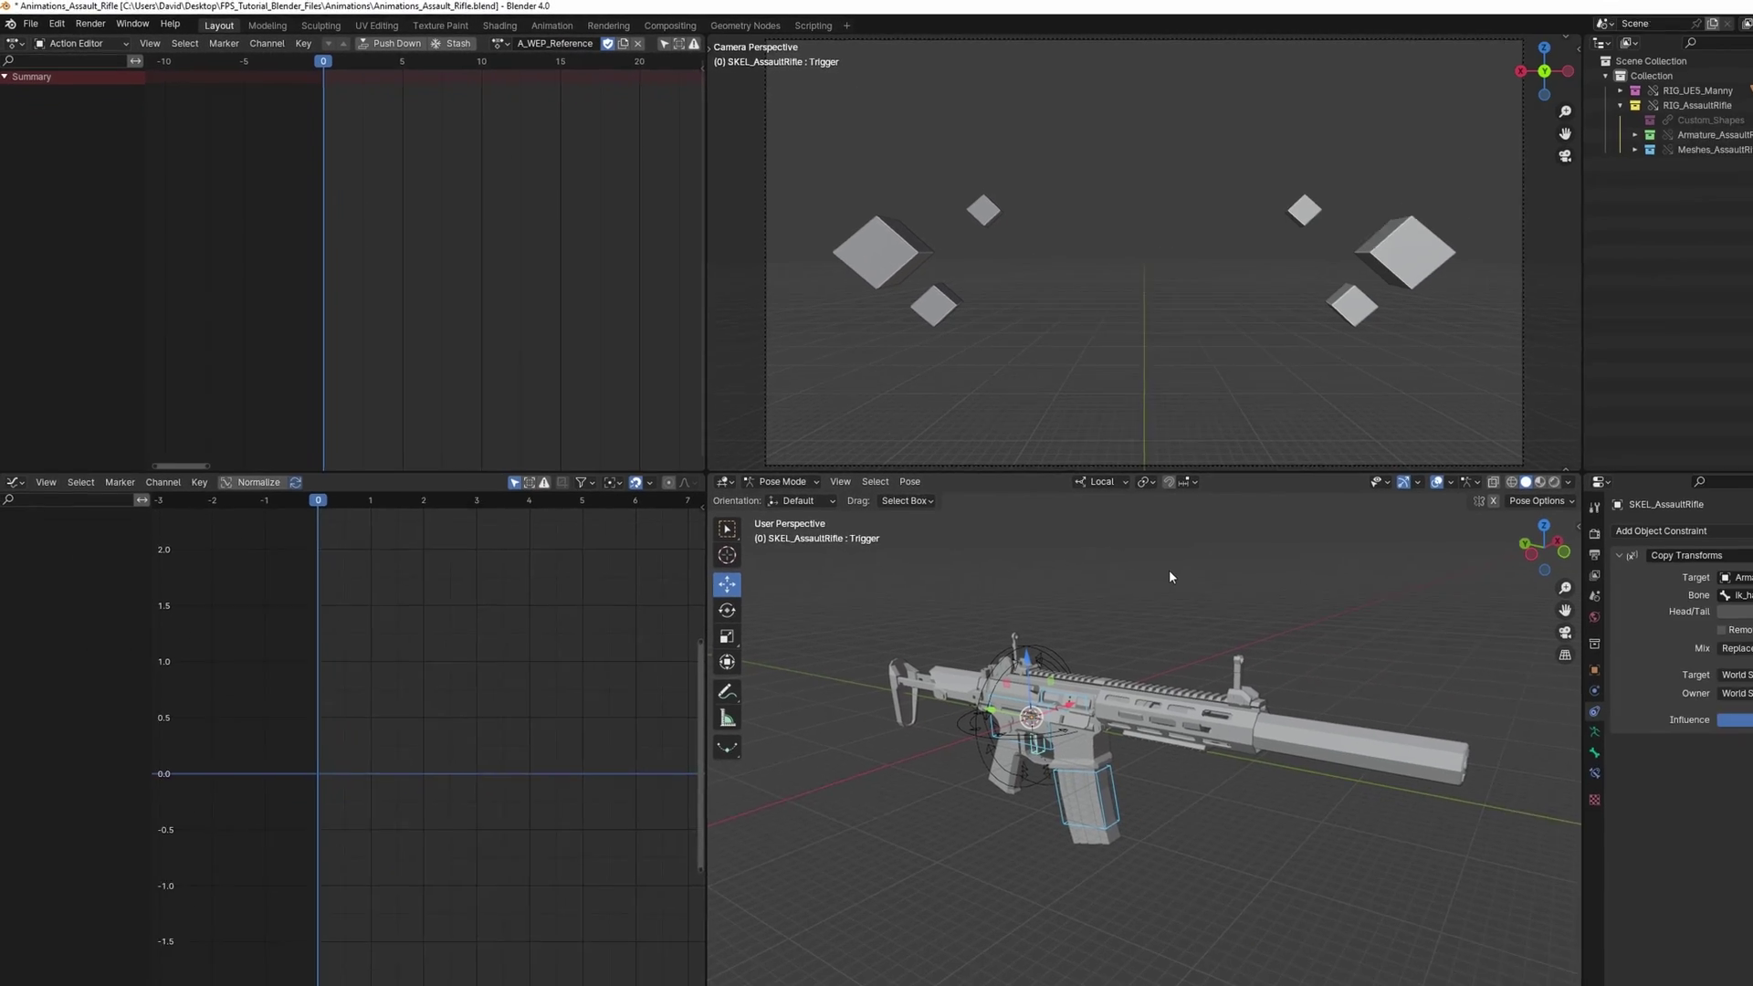
key("i")
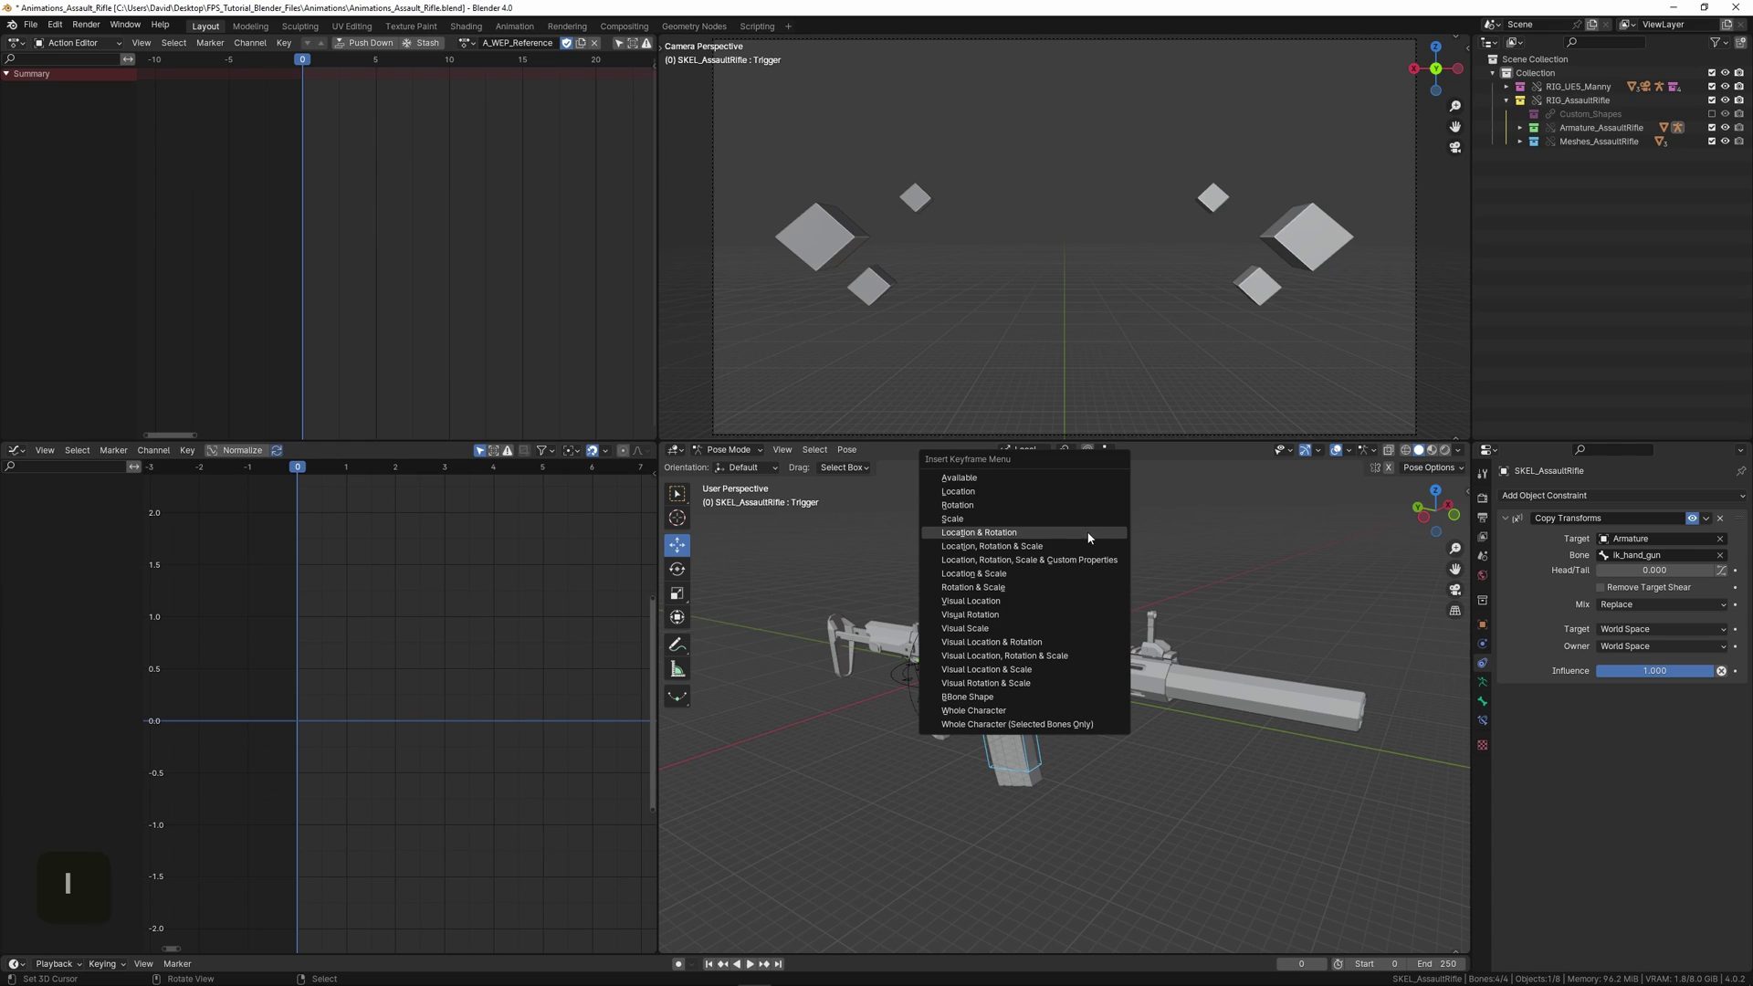
left_click(1089, 534)
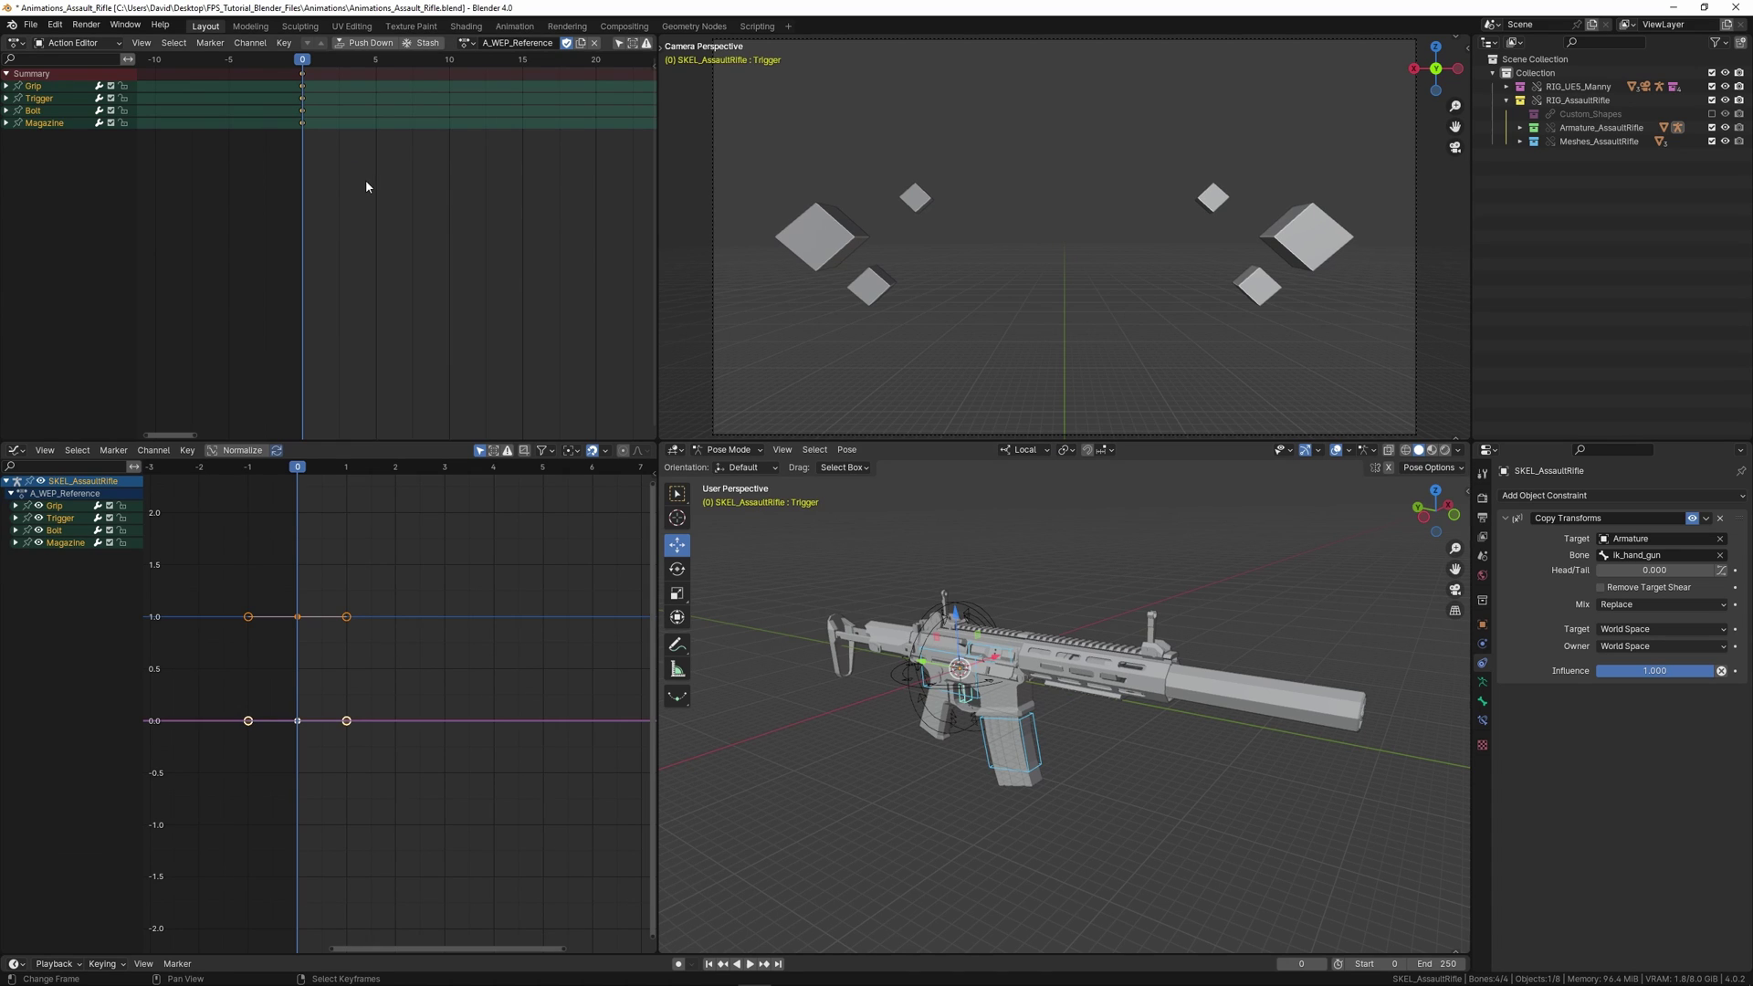